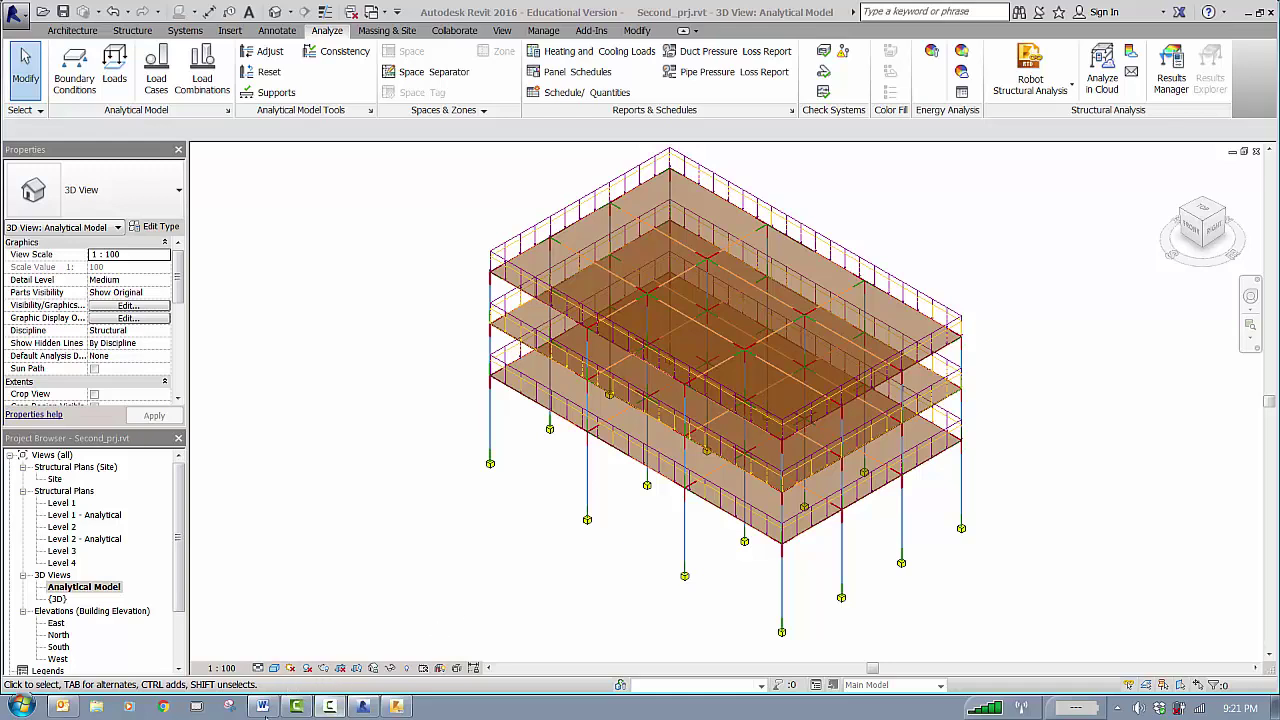
Review the column and beam sections listed in the Word document, including the third-floor column and main beam sizes.
{"action": "left_click", "coordinate": [264, 708]}
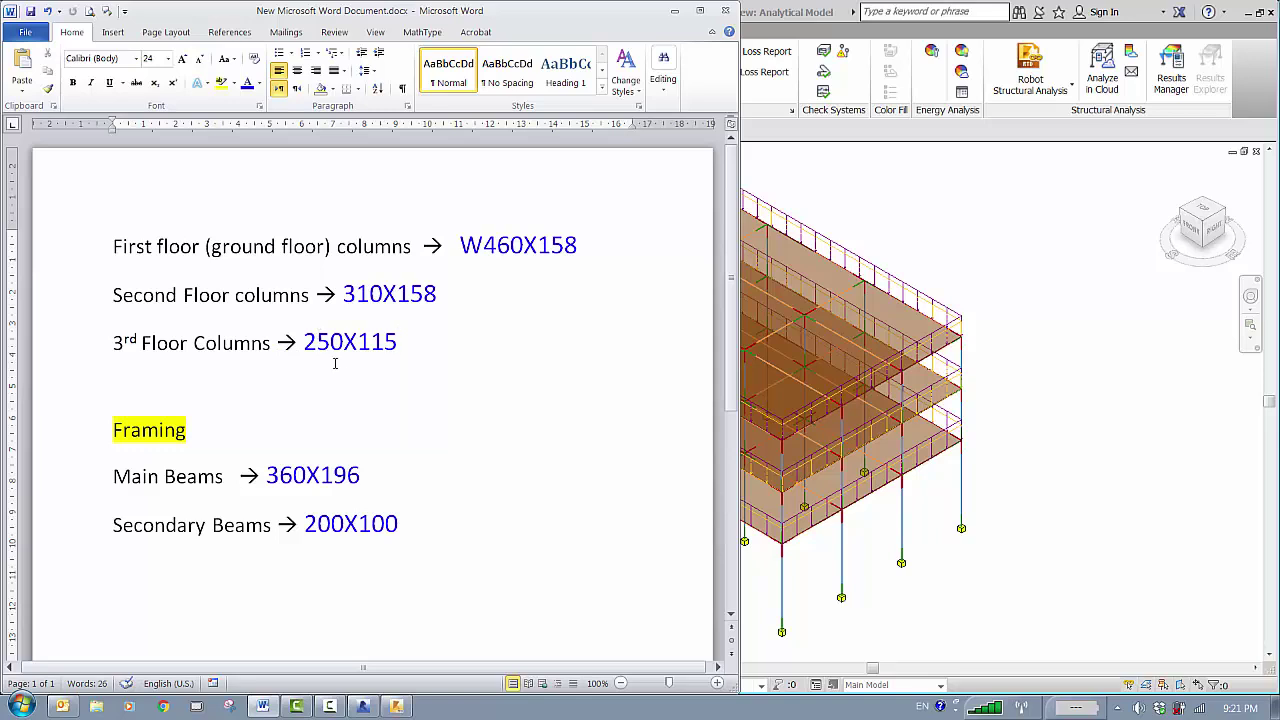
{"action": "double_click", "coordinate": [381, 341]}
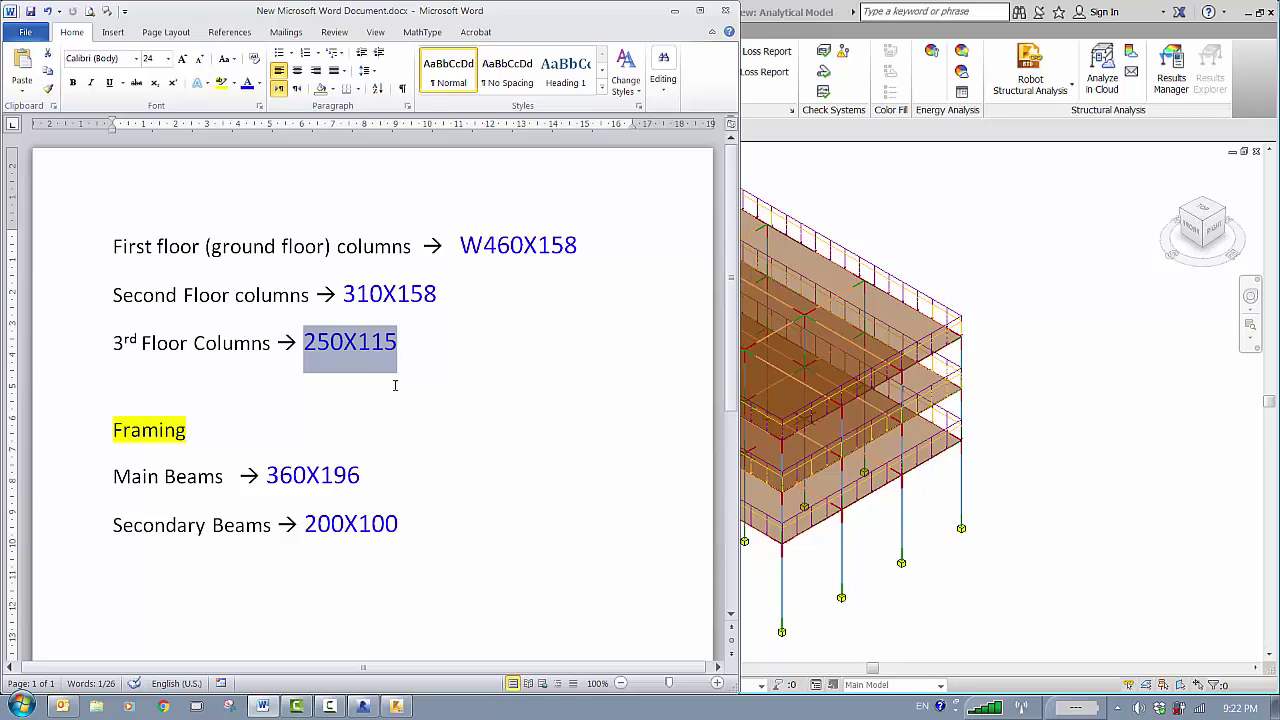
{"action": "left_click", "coordinate": [337, 400]}
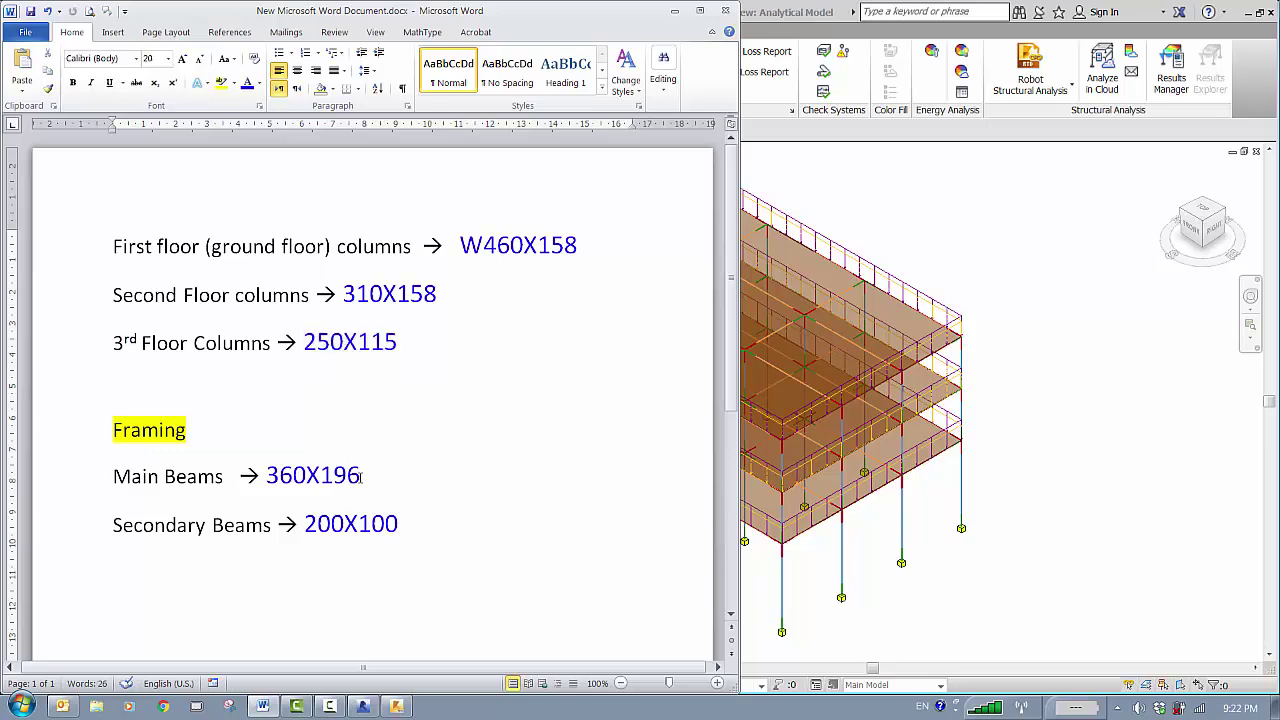
{"action": "left_click_drag", "start_coordinate": [351, 478], "coordinate": [268, 488]}
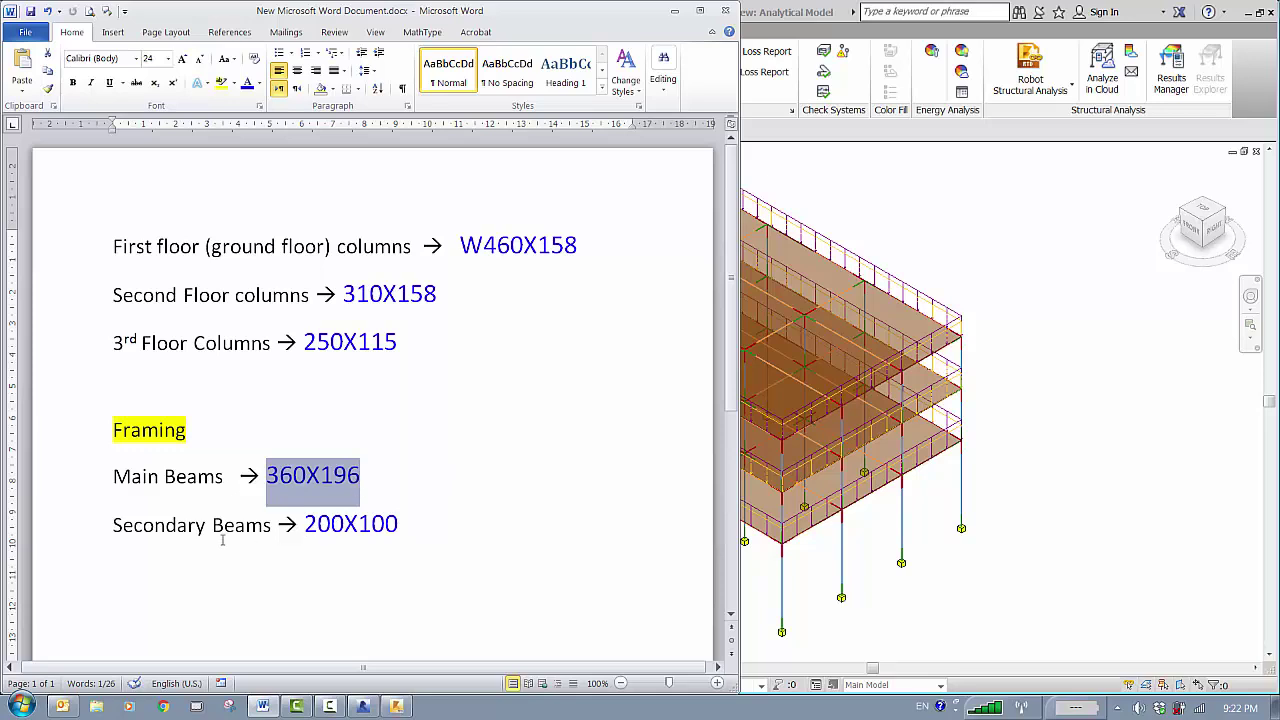
{"action": "left_click", "coordinate": [675, 12]}
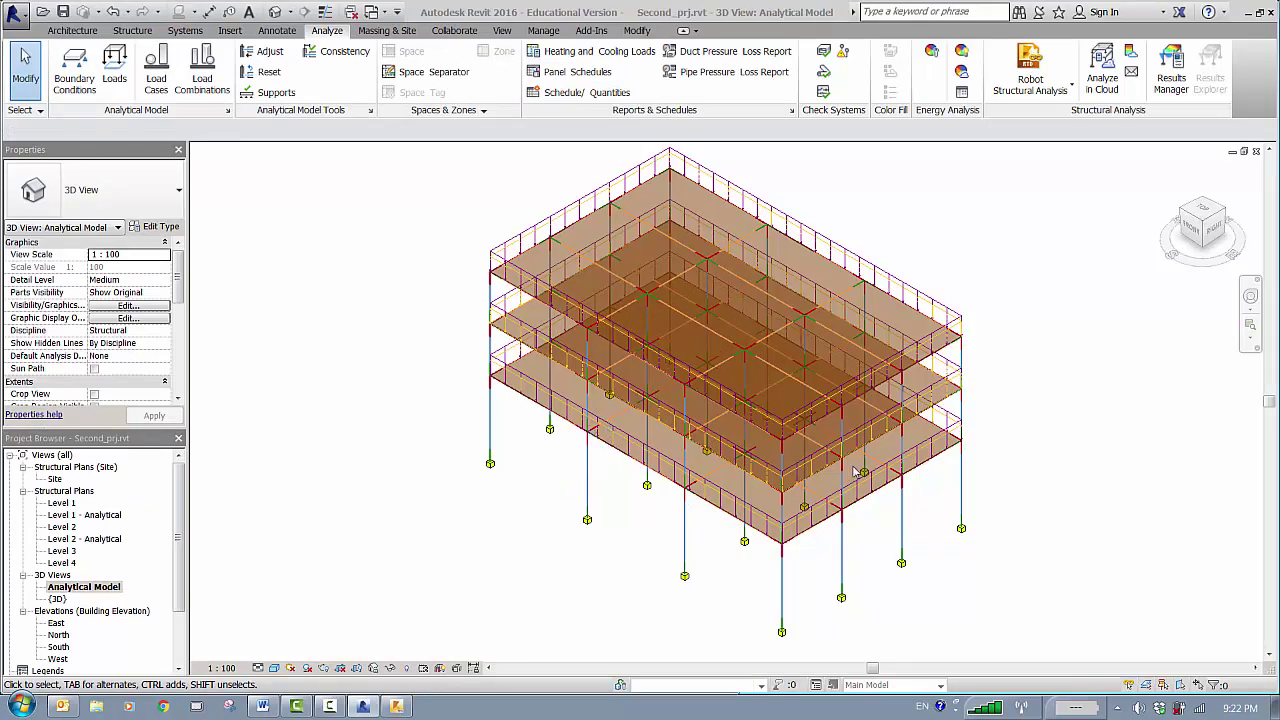
Switch to Robot Structural Analysis and run the structural calculations for the building model.
{"action": "left_click", "coordinate": [1022, 88]}
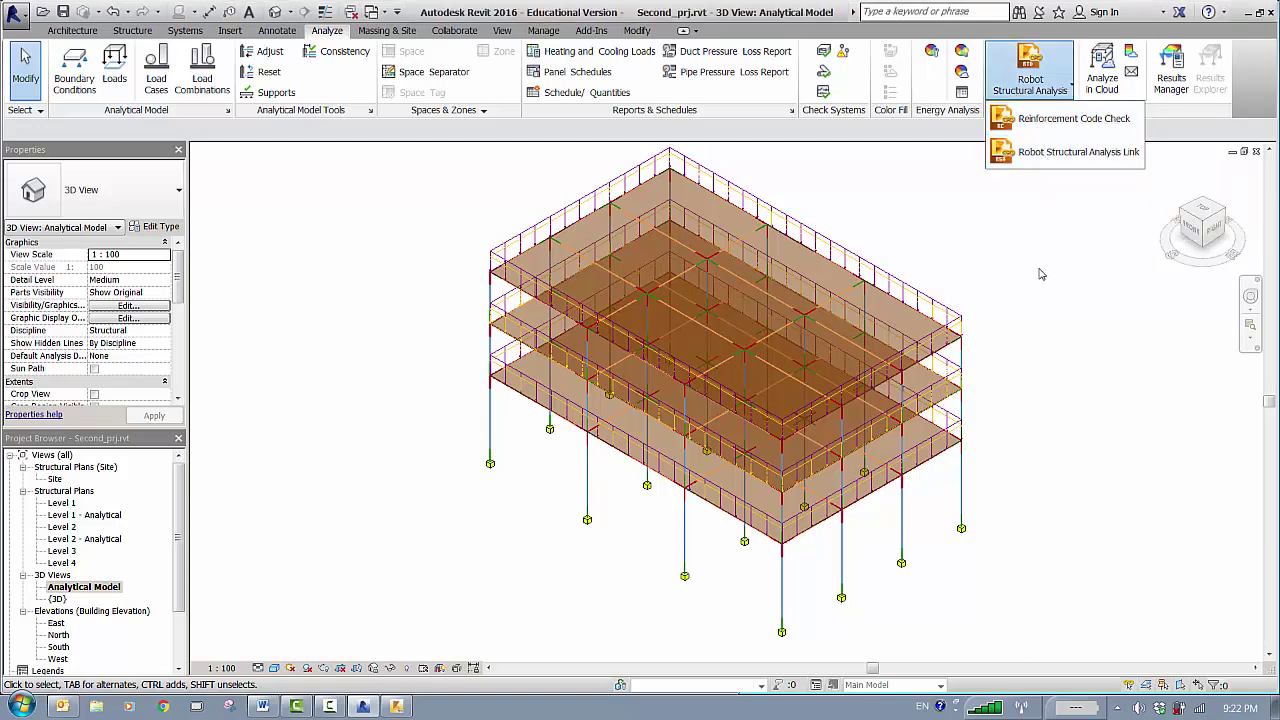
{"action": "left_click", "coordinate": [397, 706]}
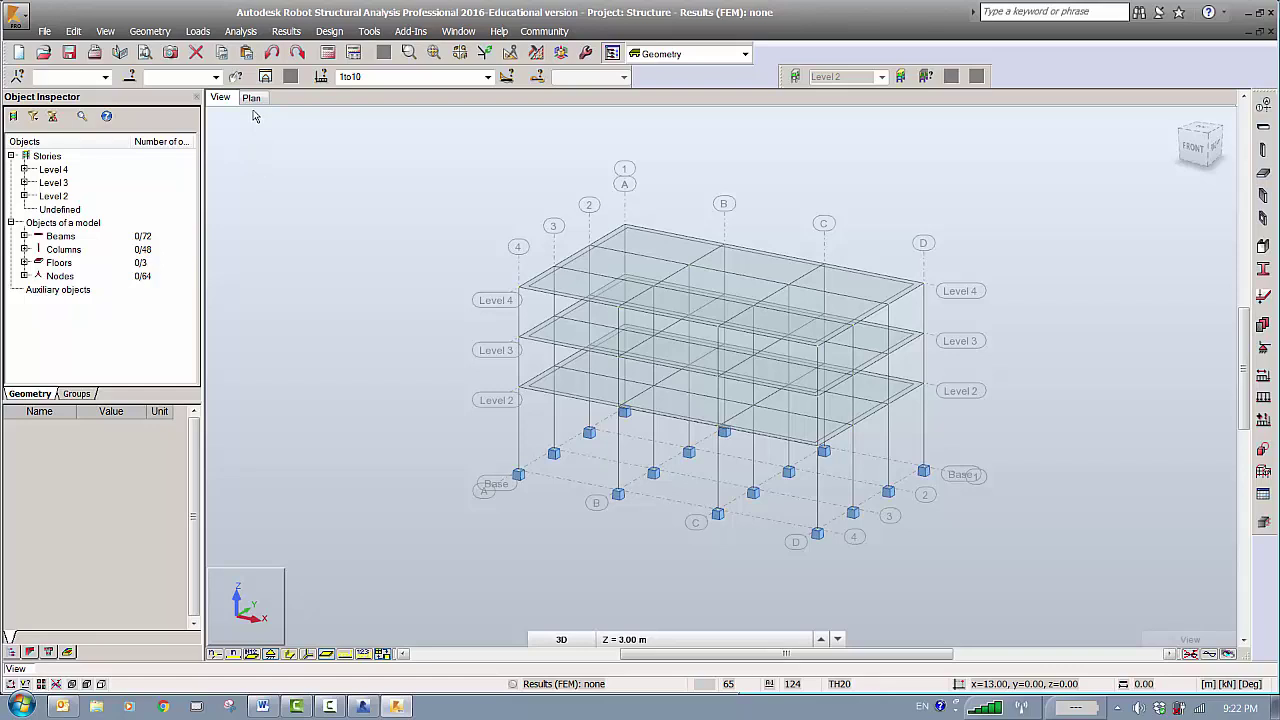
{"action": "left_click", "coordinate": [327, 59]}
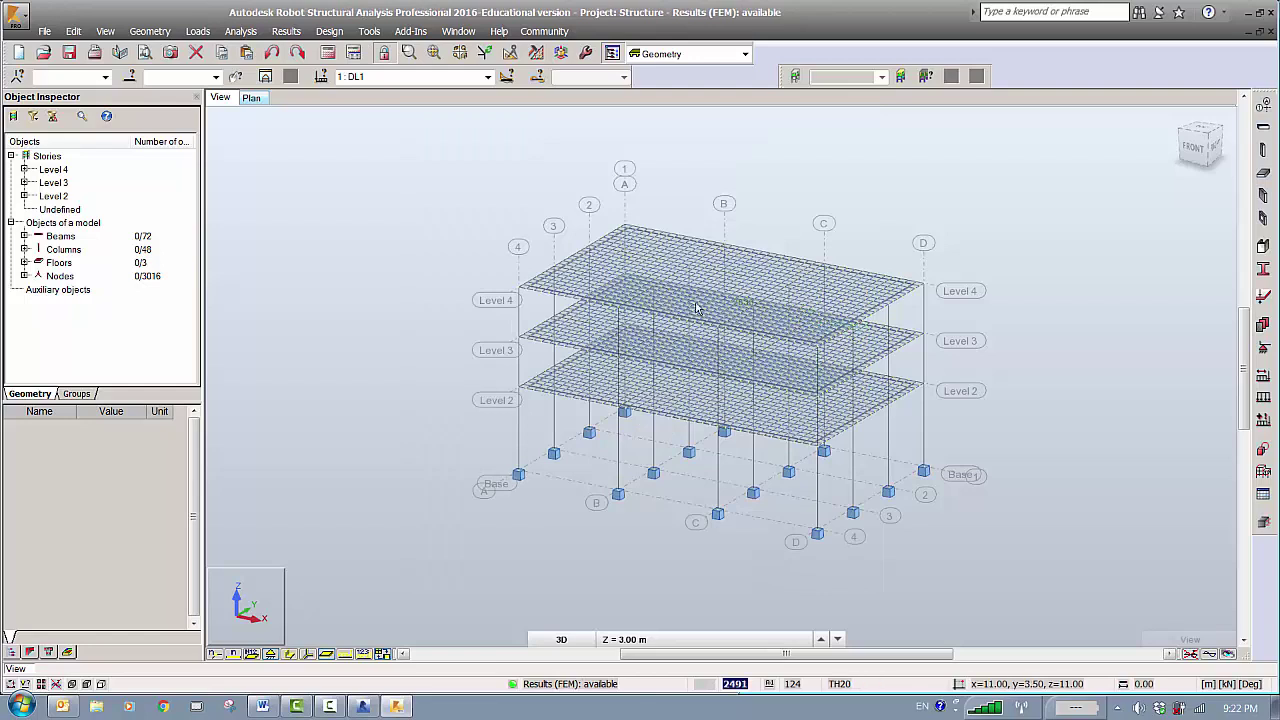
Hide the finite element mesh on the floors and switch to the Steel/Aluminum Design layout.
{"action": "left_click", "coordinate": [383, 654]}
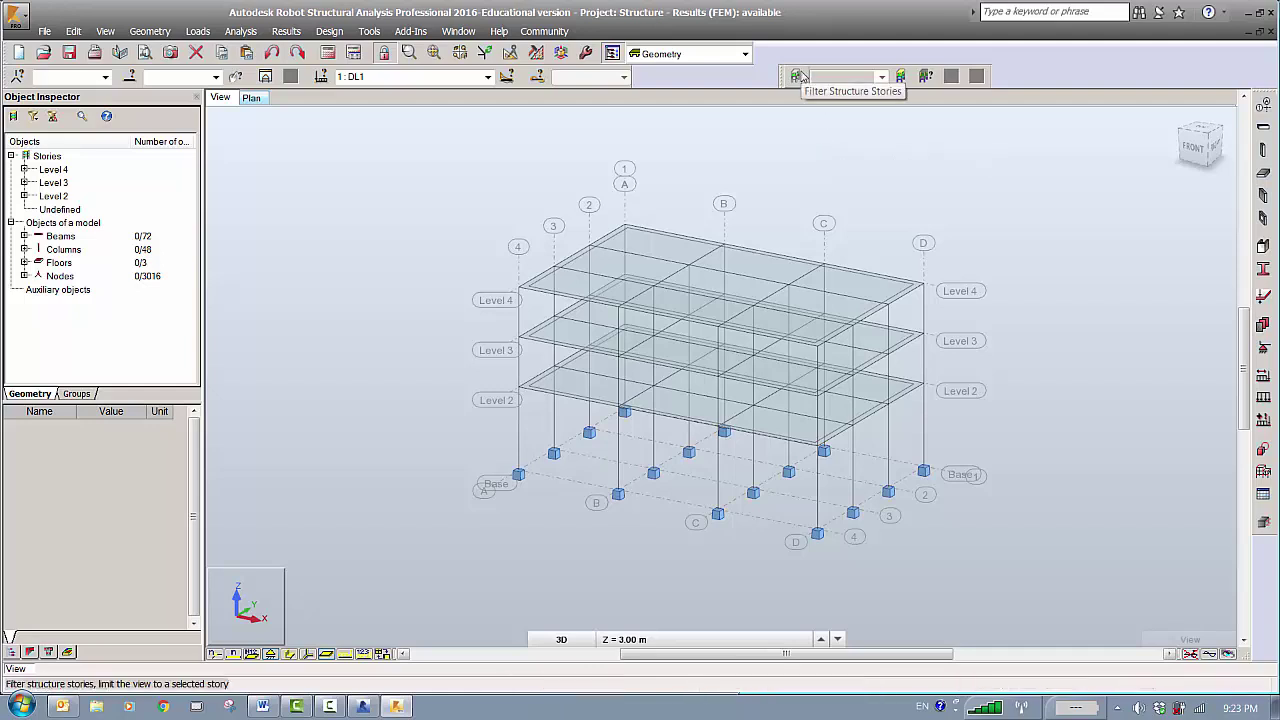
{"action": "left_click", "coordinate": [745, 54]}
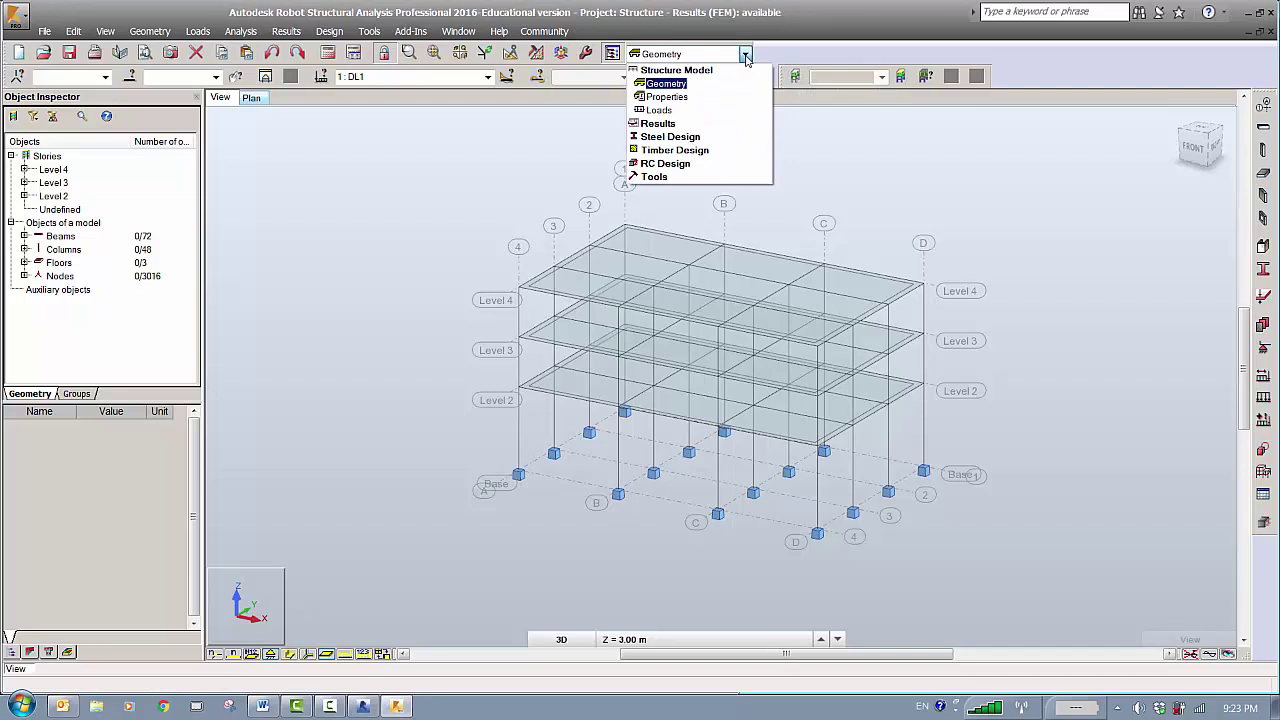
{"action": "left_click", "coordinate": [703, 137]}
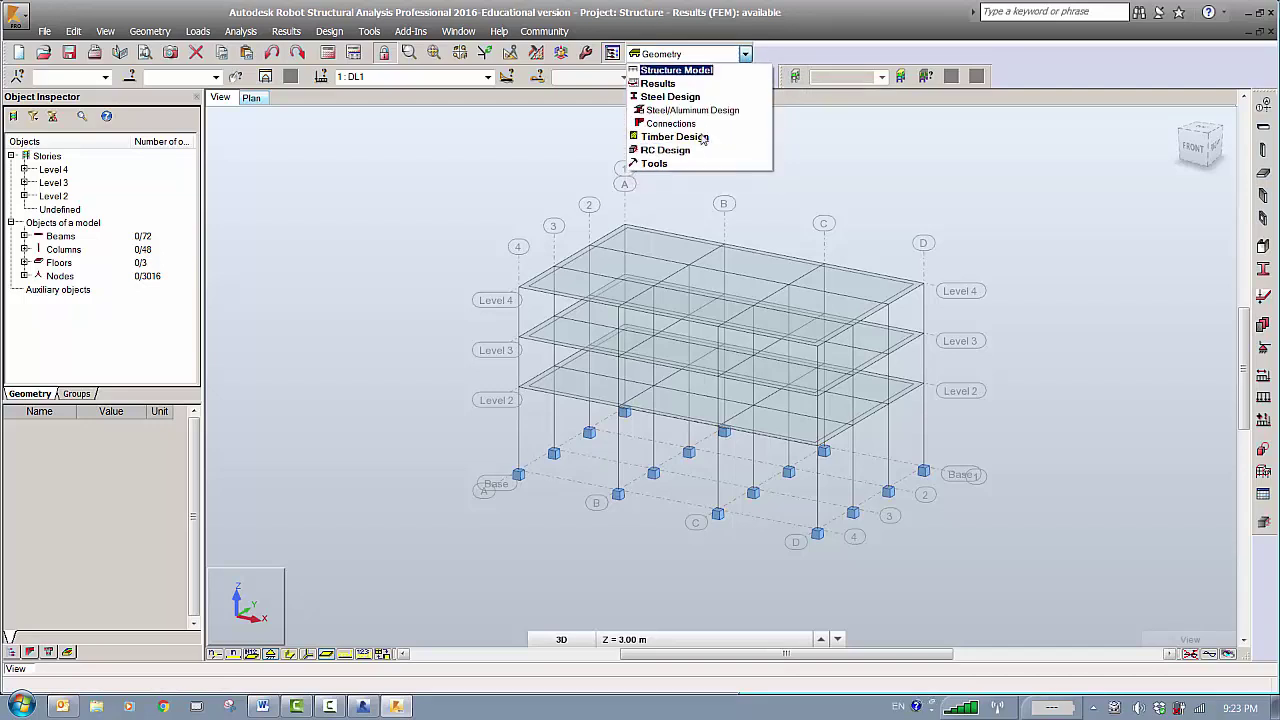
{"action": "left_click", "coordinate": [693, 110]}
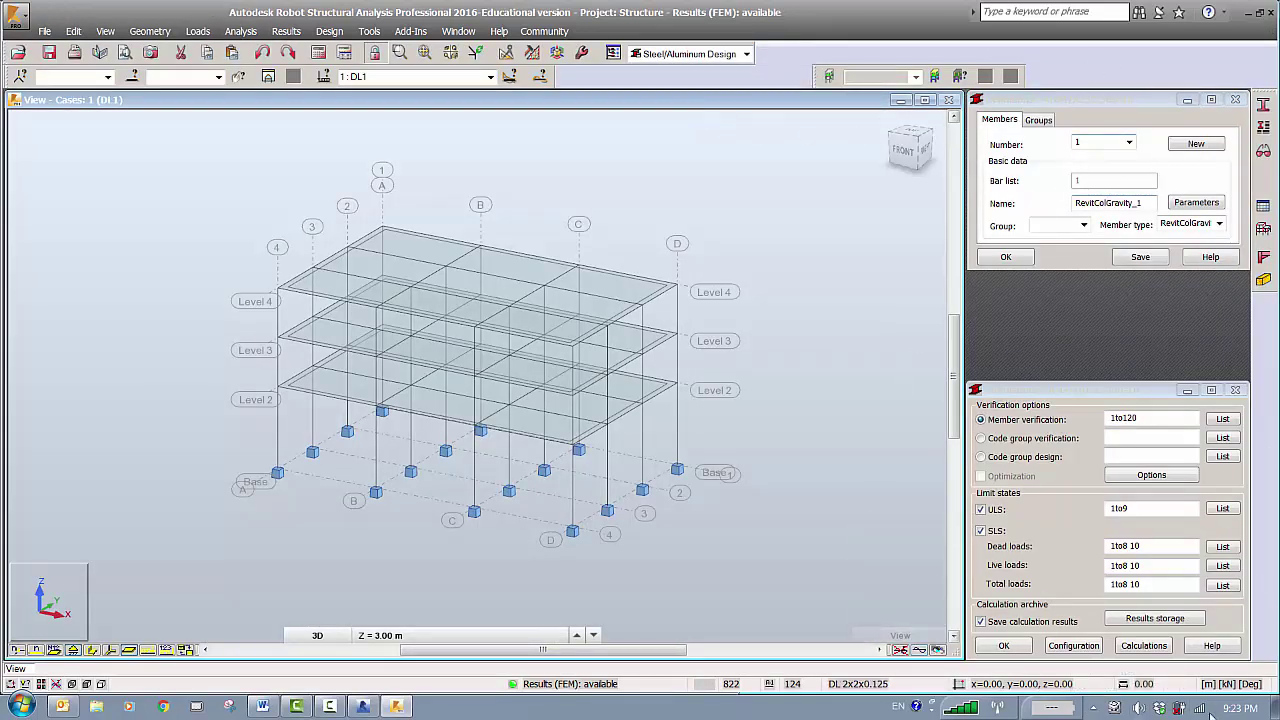
Run the steel member verification for members 1to120, review the enlarged results table, and close it without archiving the results.
{"action": "left_click", "coordinate": [1159, 648]}
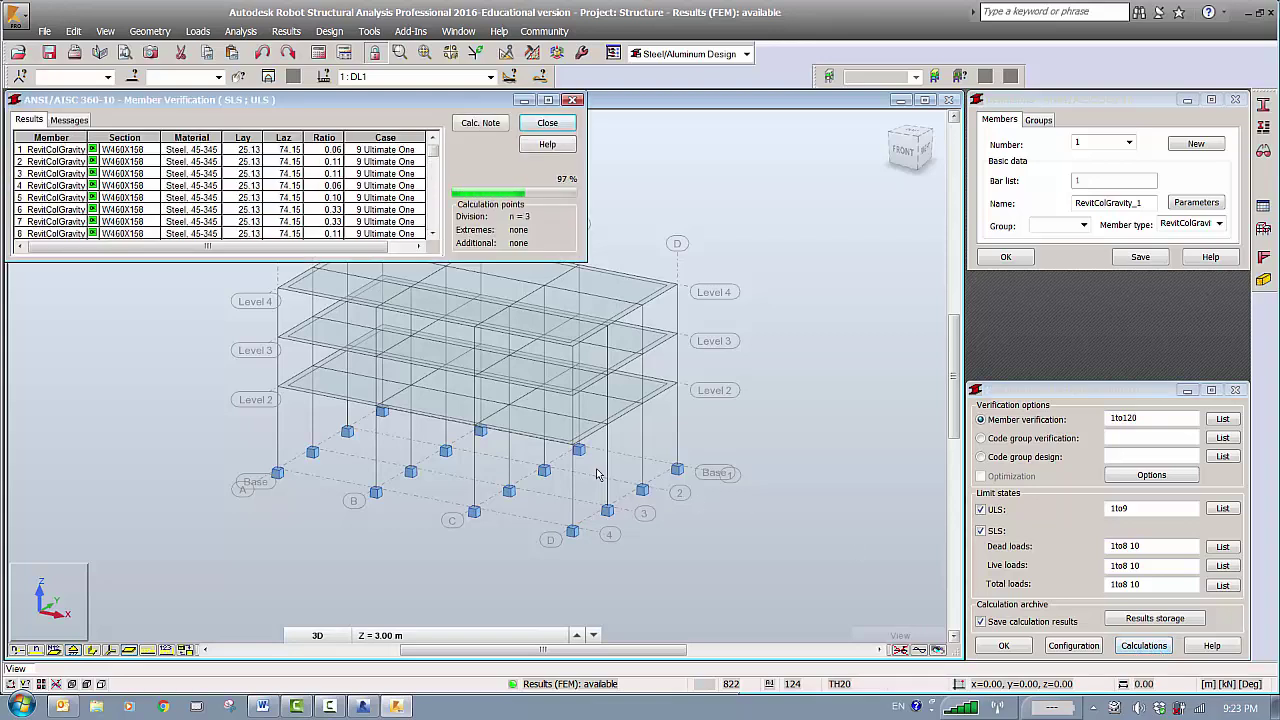
{"action": "left_click", "coordinate": [28, 121]}
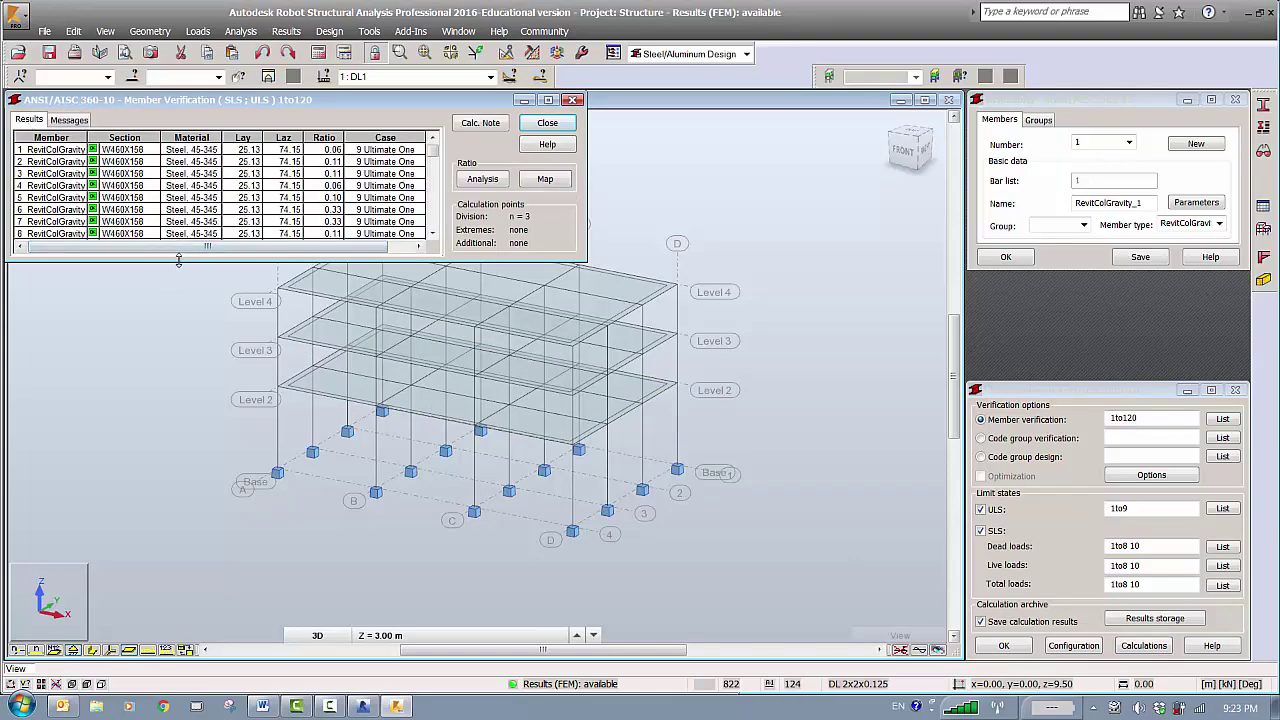
{"action": "left_click_drag", "start_coordinate": [178, 262], "coordinate": [182, 628]}
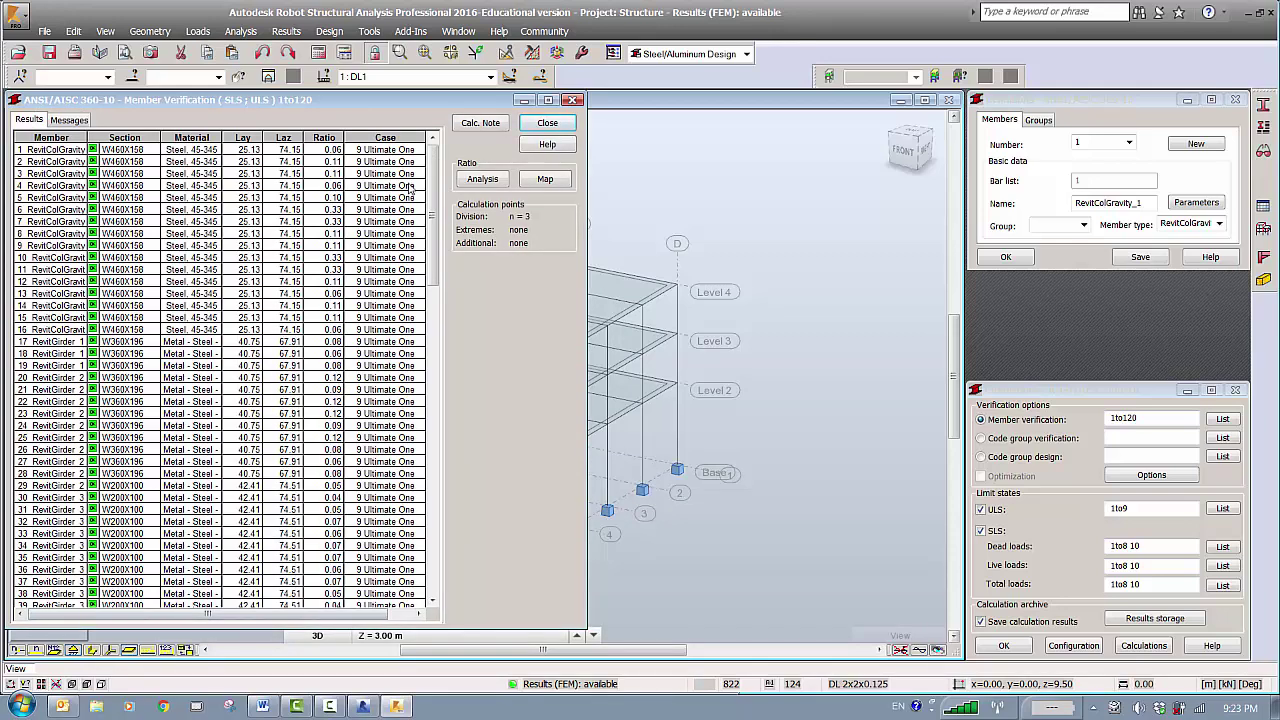
{"action": "mouse_move", "coordinate": [432, 170]}
{"action": "left_mouse_down"}
{"action": "mouse_move", "coordinate": [445, 400]}
{"action": "mouse_move", "coordinate": [433, 500]}
{"action": "mouse_move", "coordinate": [437, 190]}
{"action": "left_mouse_up"}
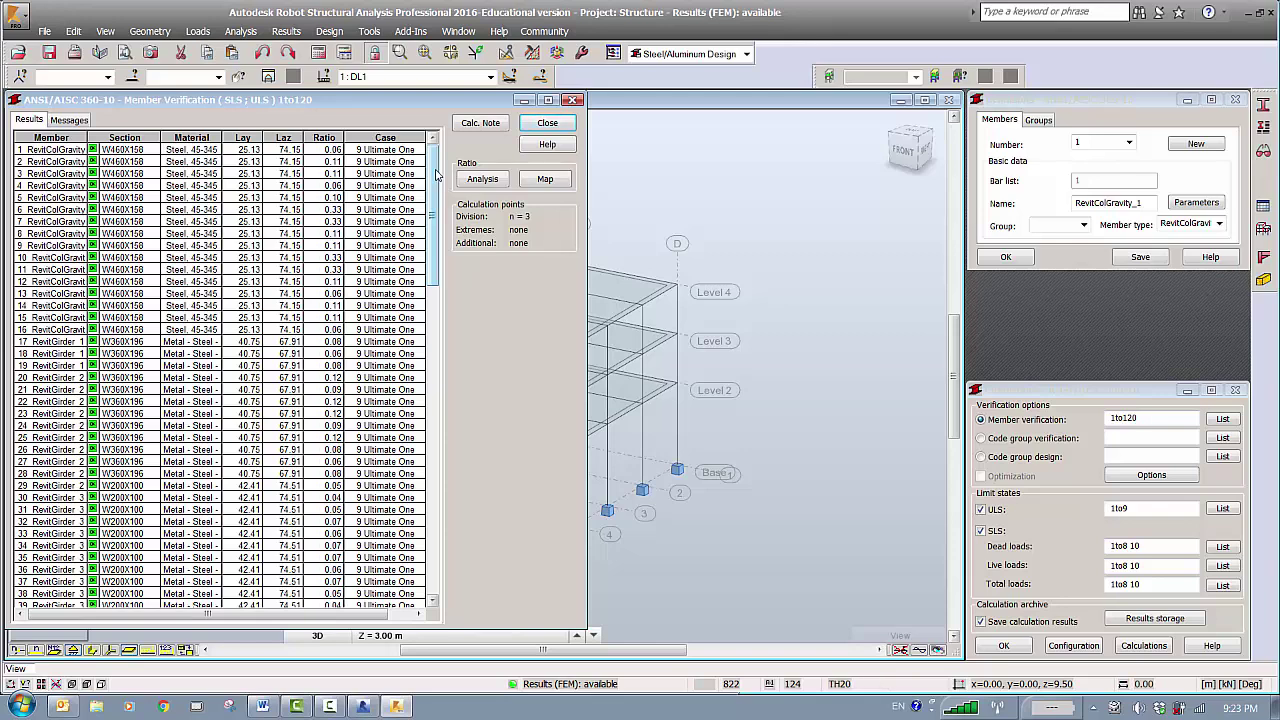
{"action": "left_click", "coordinate": [549, 125]}
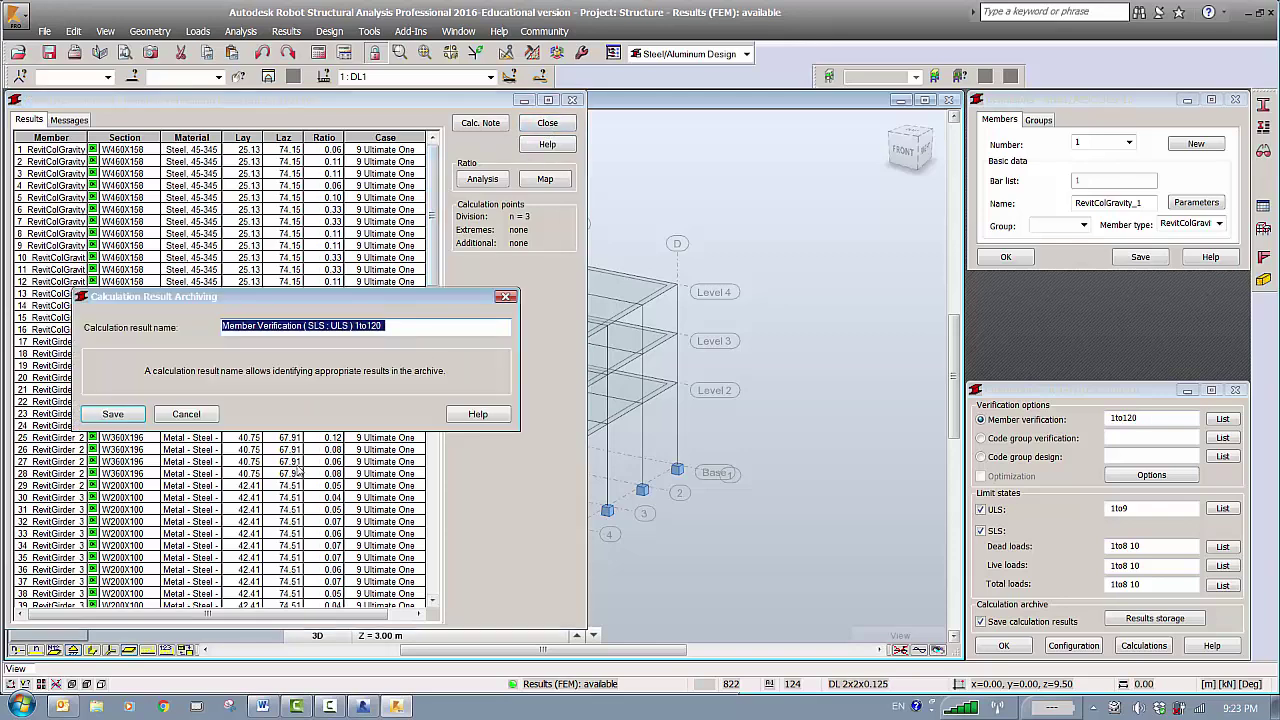
{"action": "left_click", "coordinate": [203, 417]}
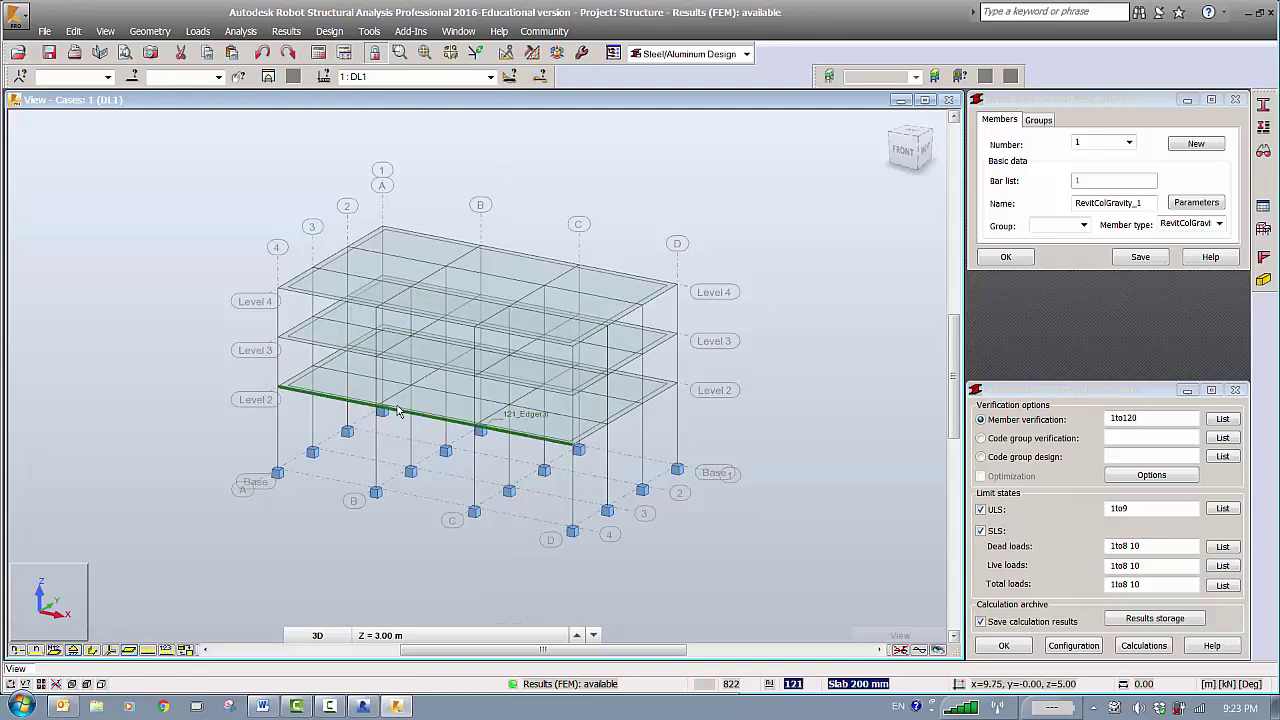
Check the first-floor column section in the Word document and select all bars with section W460X158.
{"action": "left_click", "coordinate": [260, 708]}
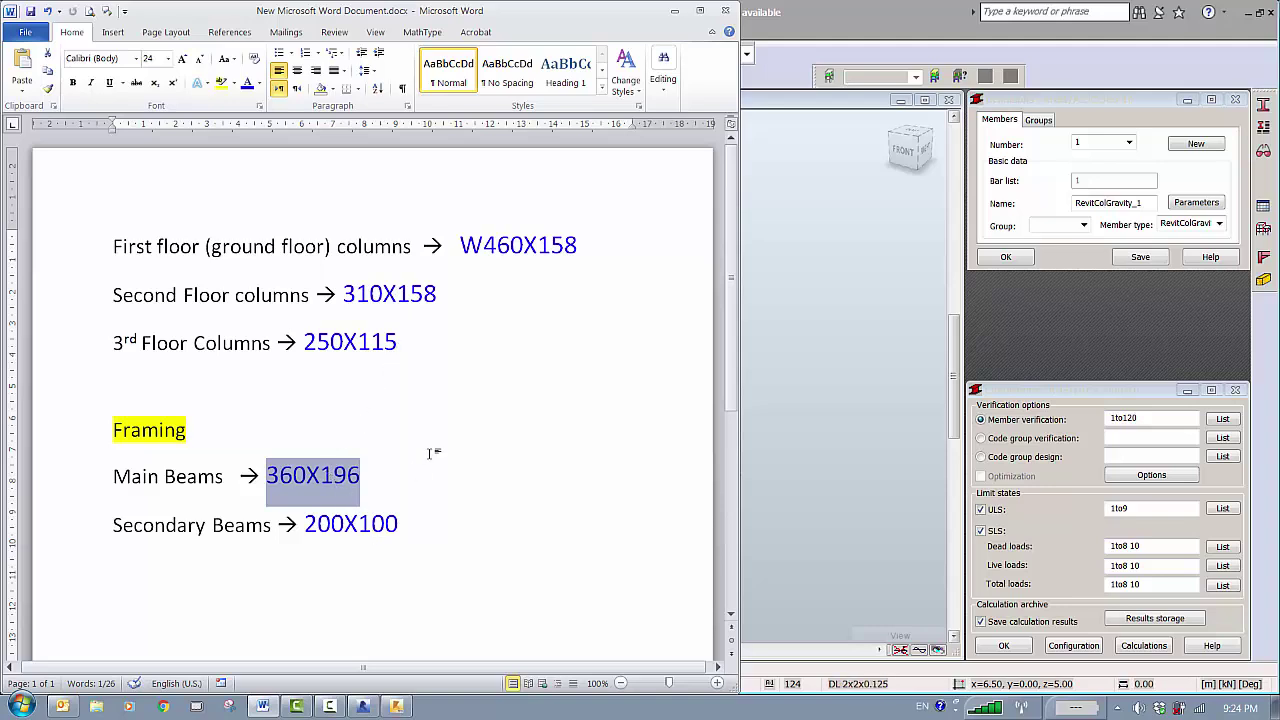
{"action": "left_click", "coordinate": [675, 12]}
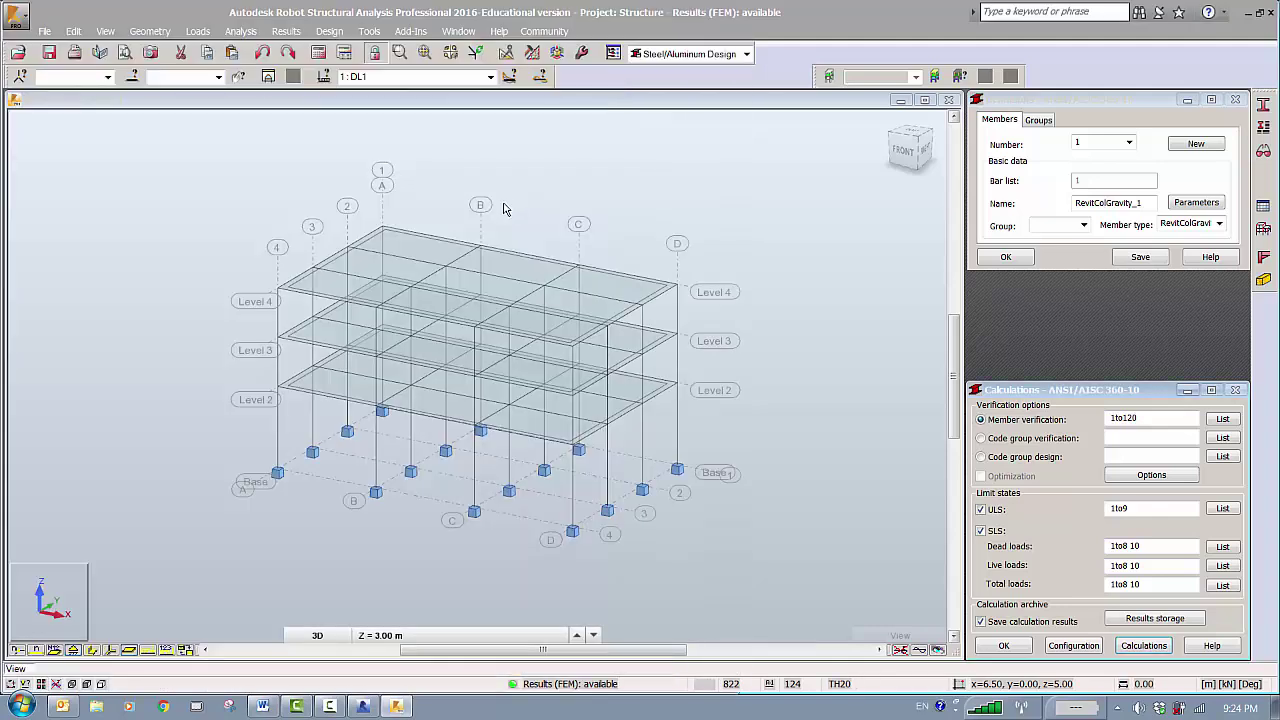
{"action": "left_click", "coordinate": [133, 78]}
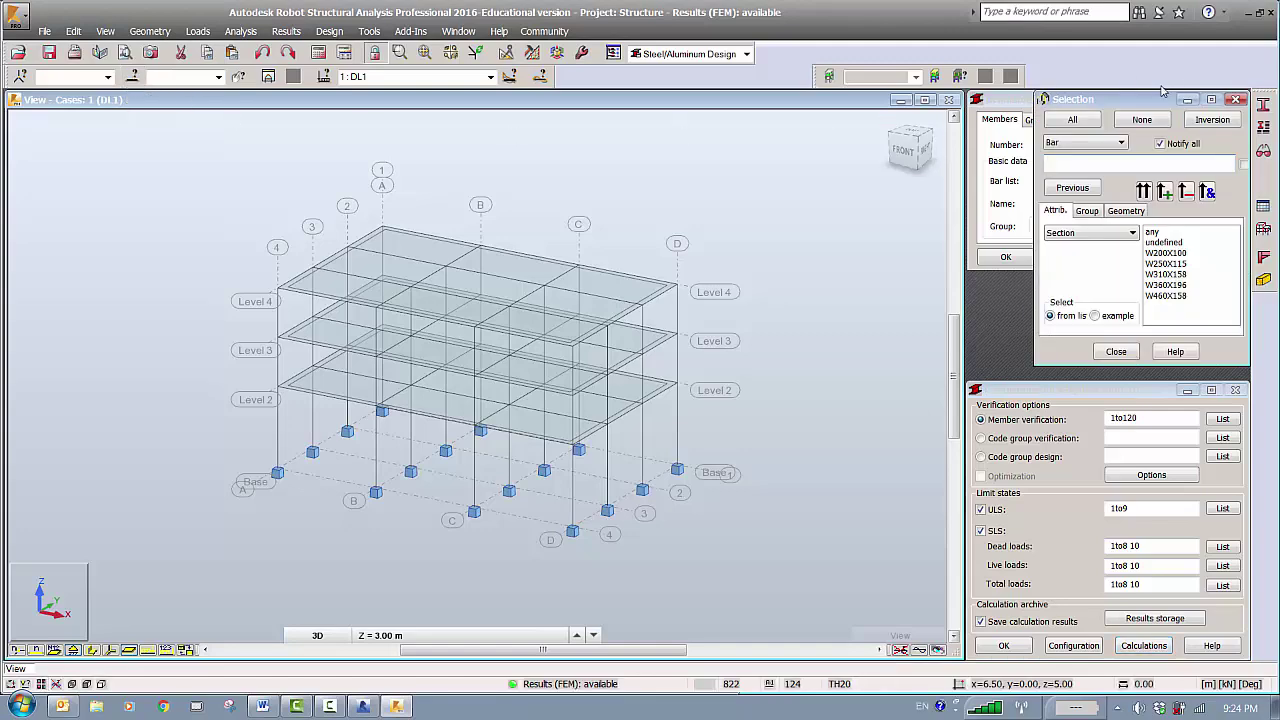
{"action": "left_click_drag", "start_coordinate": [1068, 104], "coordinate": [145, 131]}
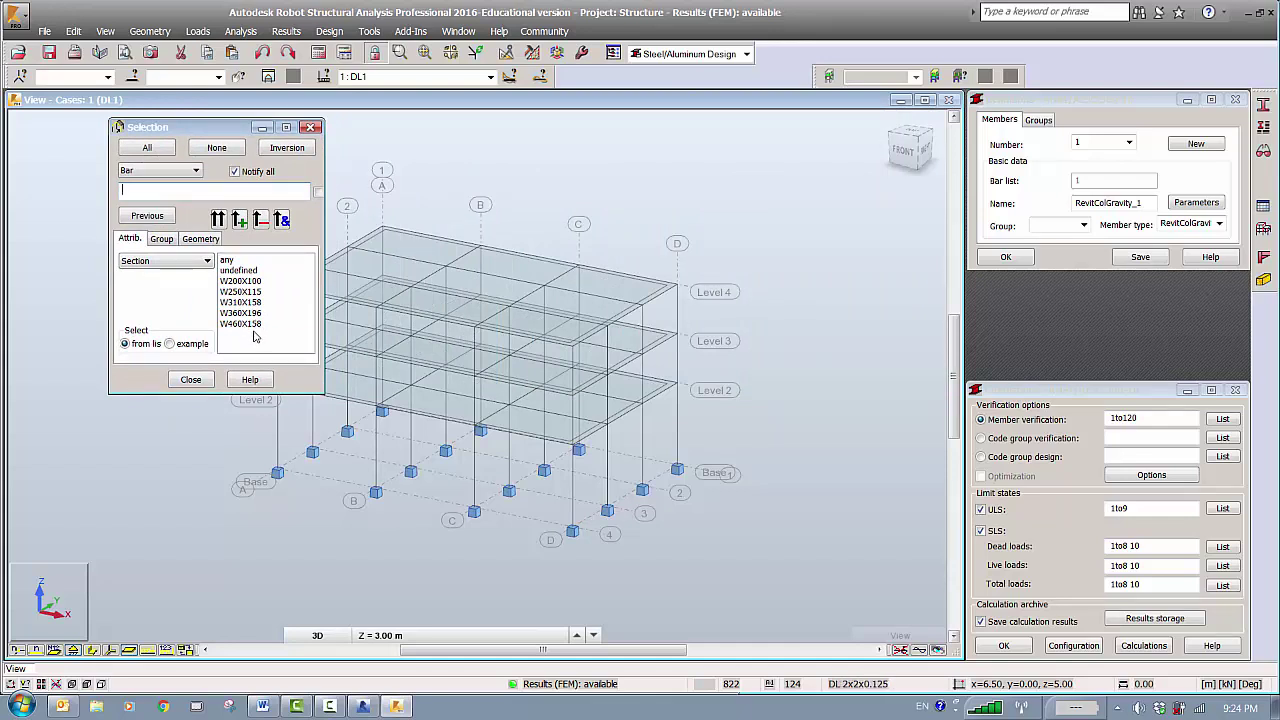
{"action": "left_click", "coordinate": [262, 706]}
{"action": "left_click_drag", "start_coordinate": [421, 13], "coordinate": [873, 36]}
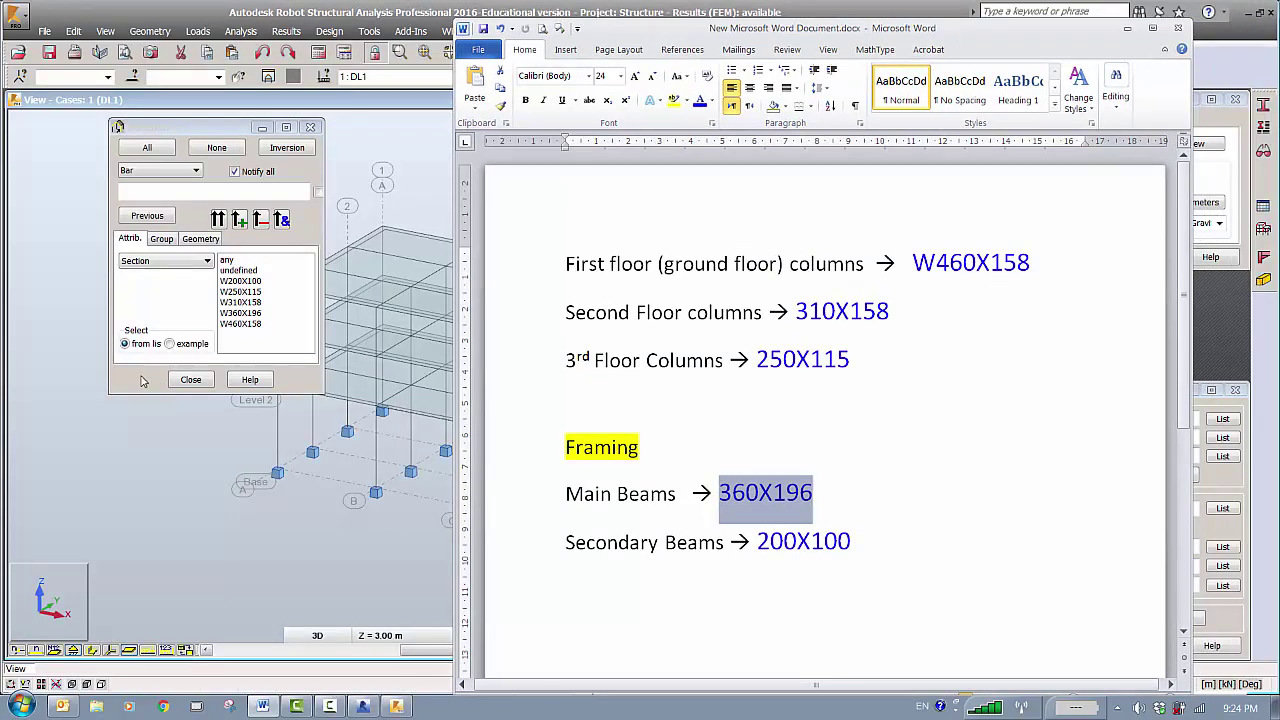
{"action": "double_click", "coordinate": [984, 260]}
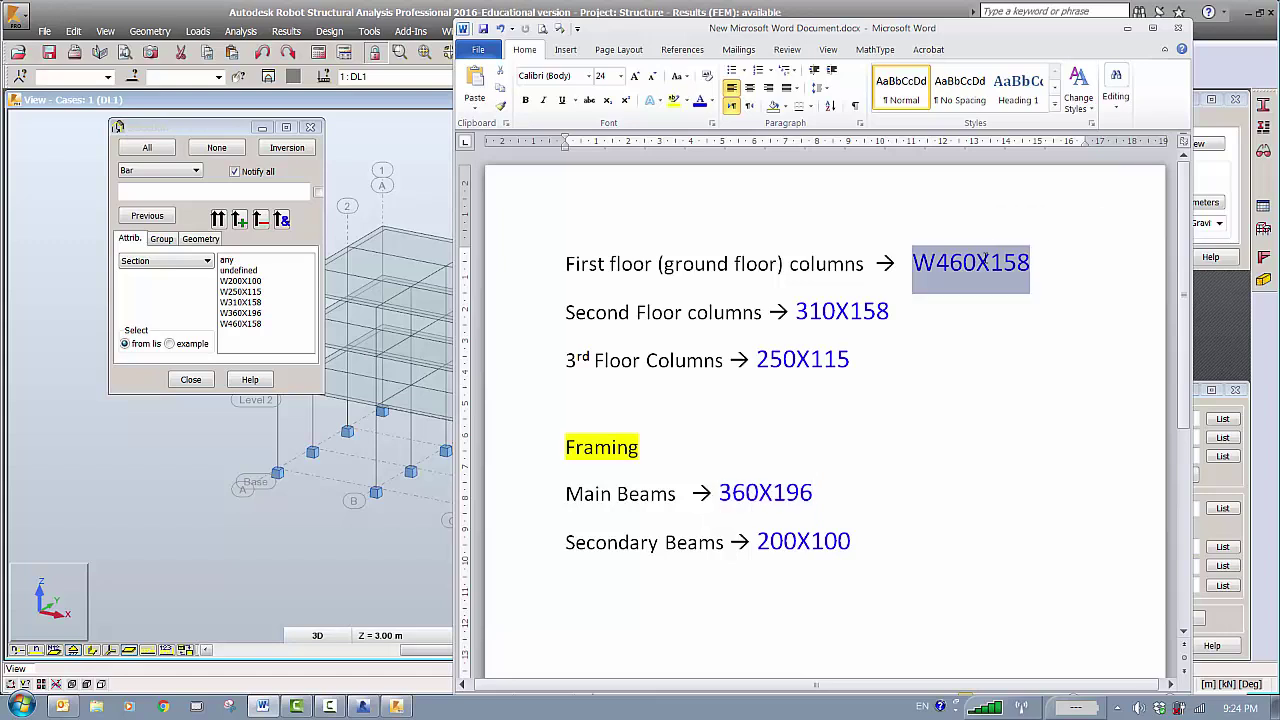
{"action": "left_click", "coordinate": [243, 325]}
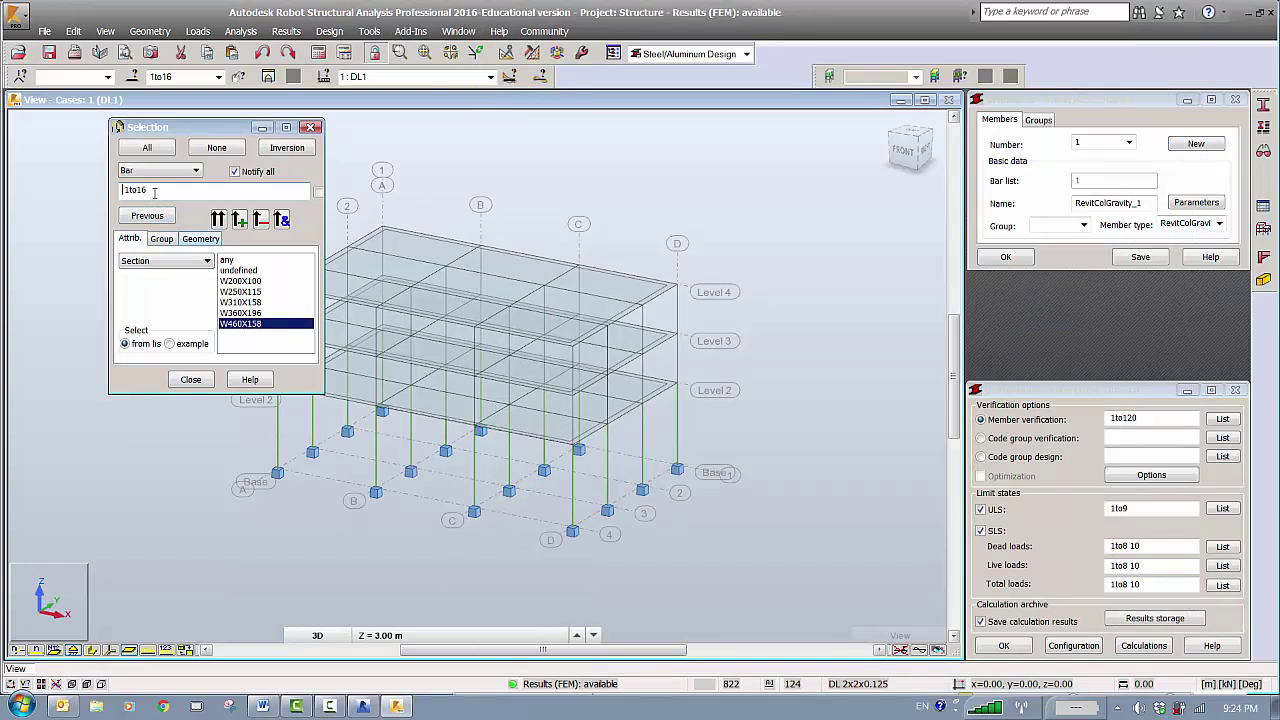
Create design group 1 with the member list 1to16 copied from the selection and name it 1st Flr Columns.
{"action": "left_click_drag", "start_coordinate": [154, 193], "coordinate": [98, 188]}
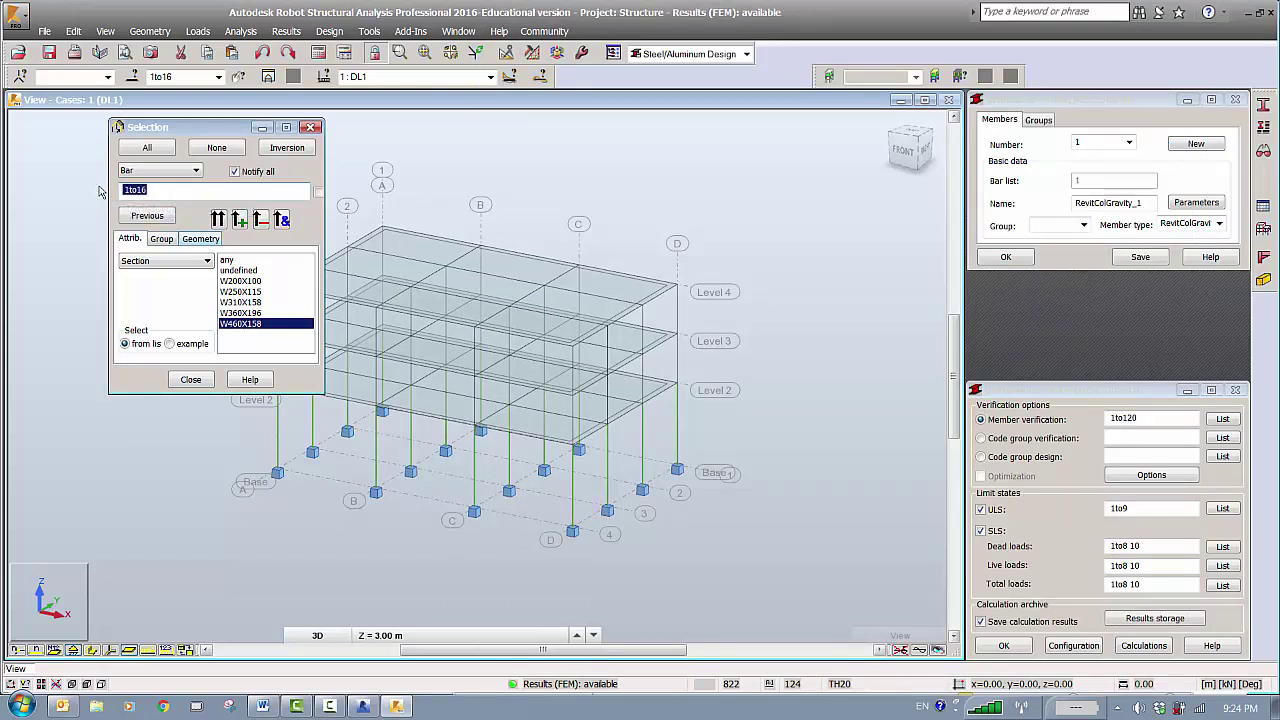
{"action": "left_click", "coordinate": [1040, 120]}
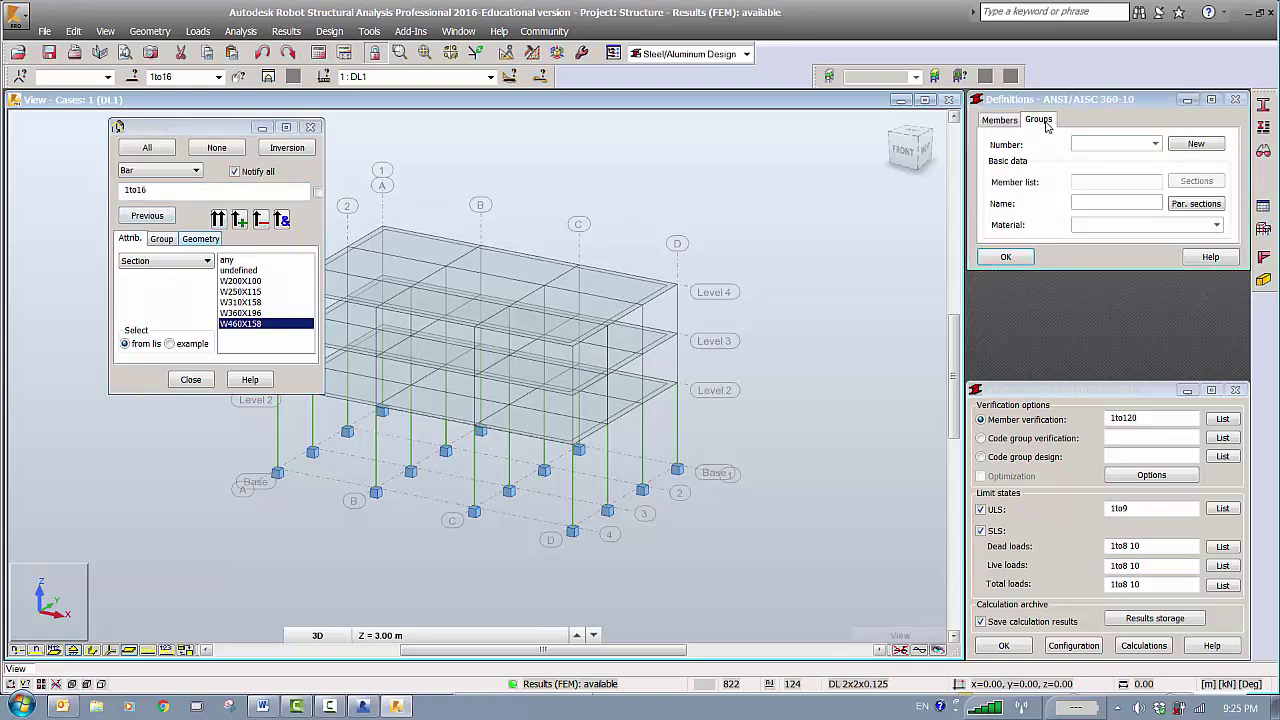
{"action": "left_click", "coordinate": [1196, 145]}
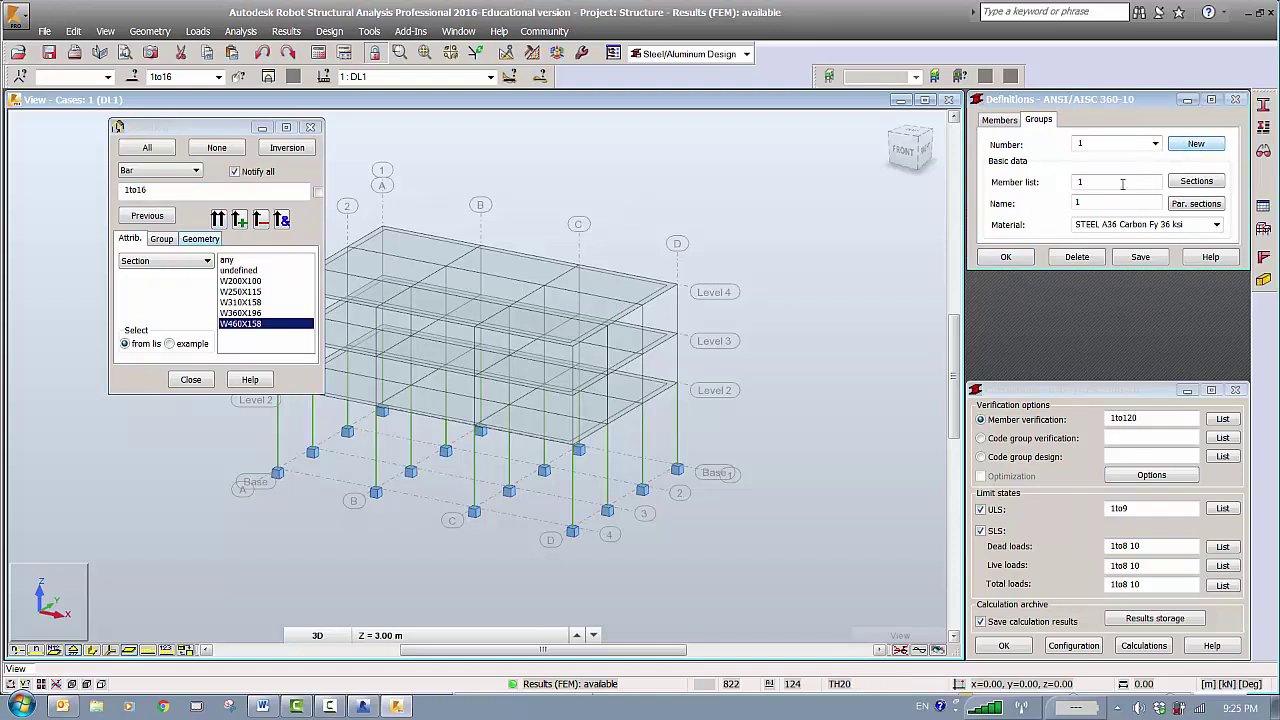
{"action": "double_click", "coordinate": [1082, 182]}
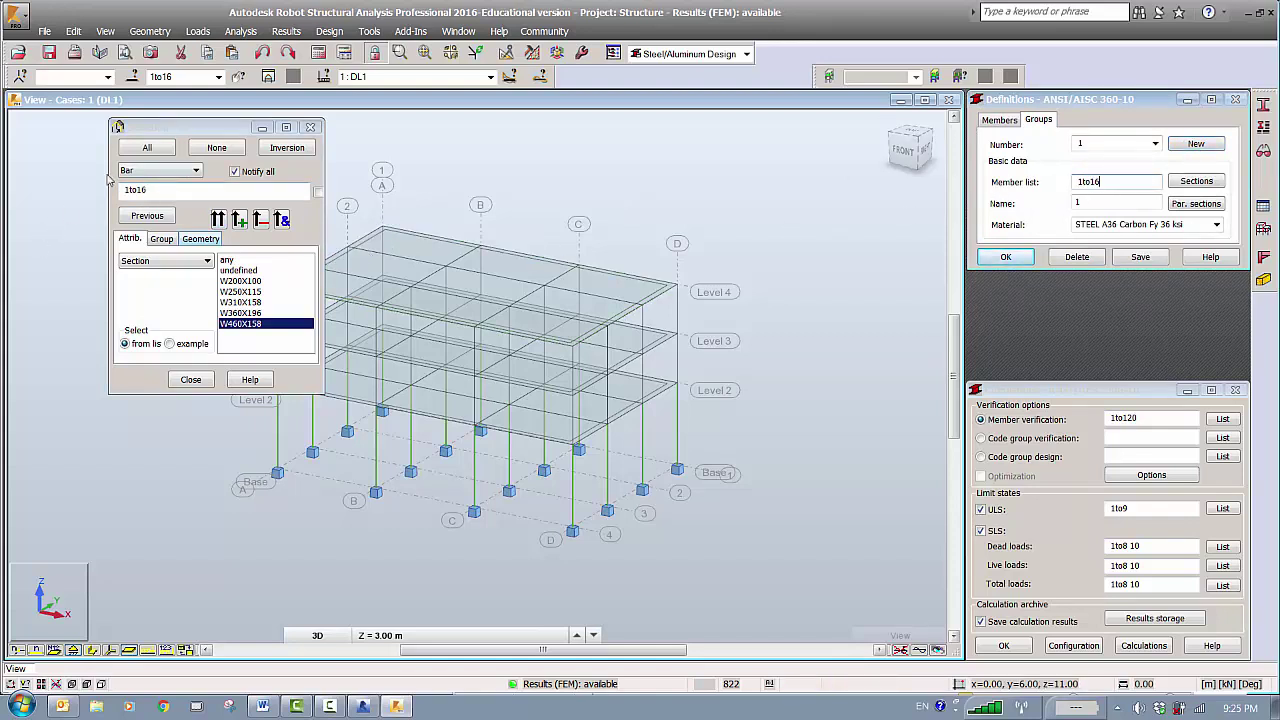
{"action": "double_click", "coordinate": [1098, 204]}
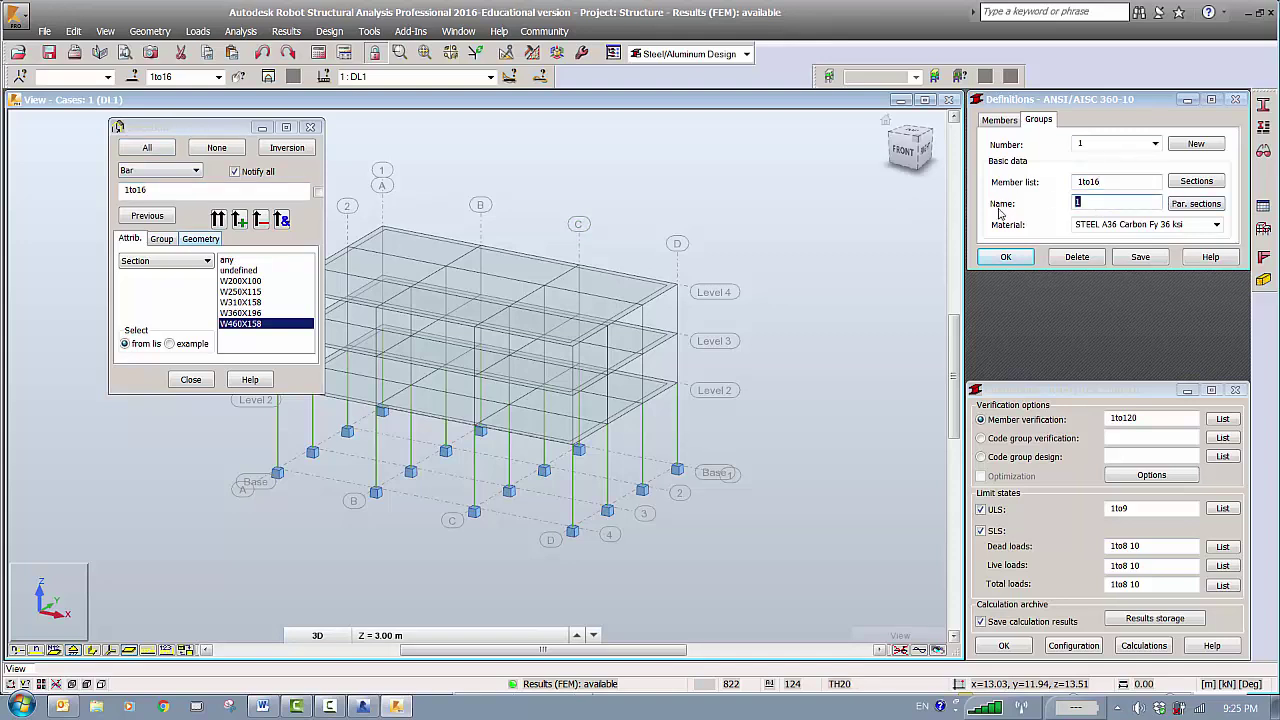
{"action": "key", "text": "End"}
{"action": "type", "text": "st Flr Columns"}
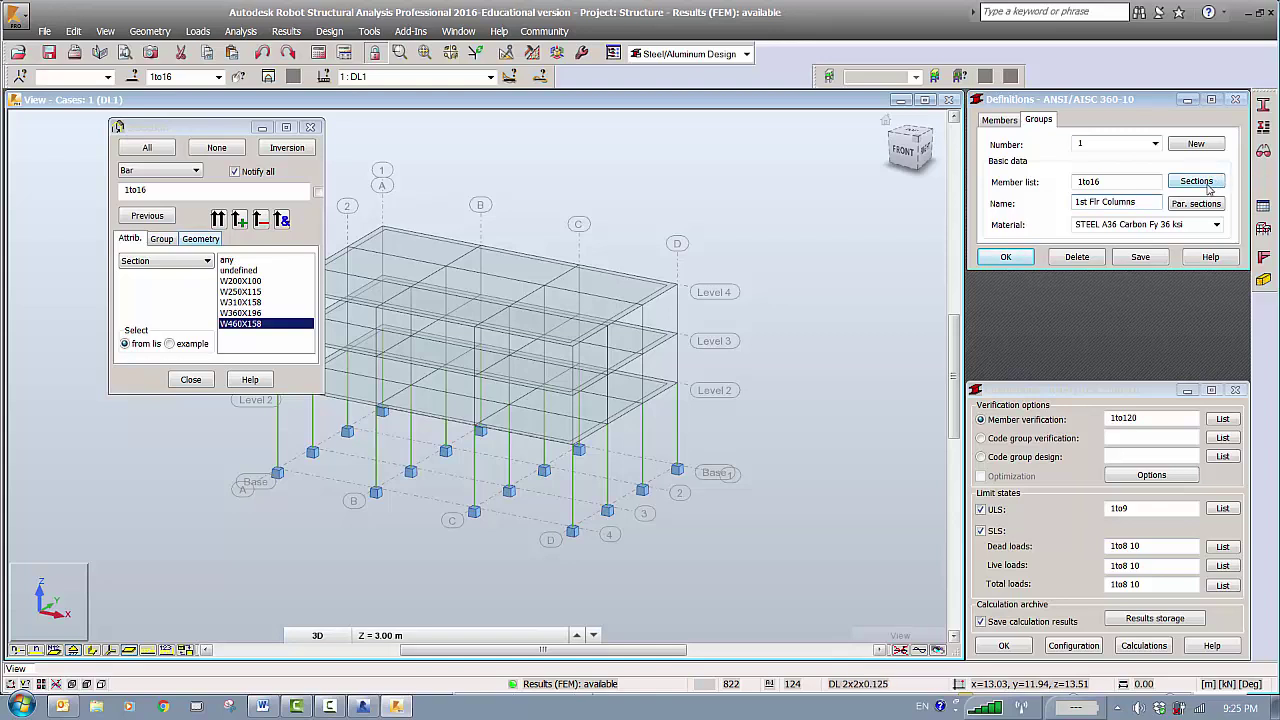
Assign the W section family from the CISC9 database to the 1st Flr Columns group and save the group.
{"action": "left_click", "coordinate": [1197, 181]}
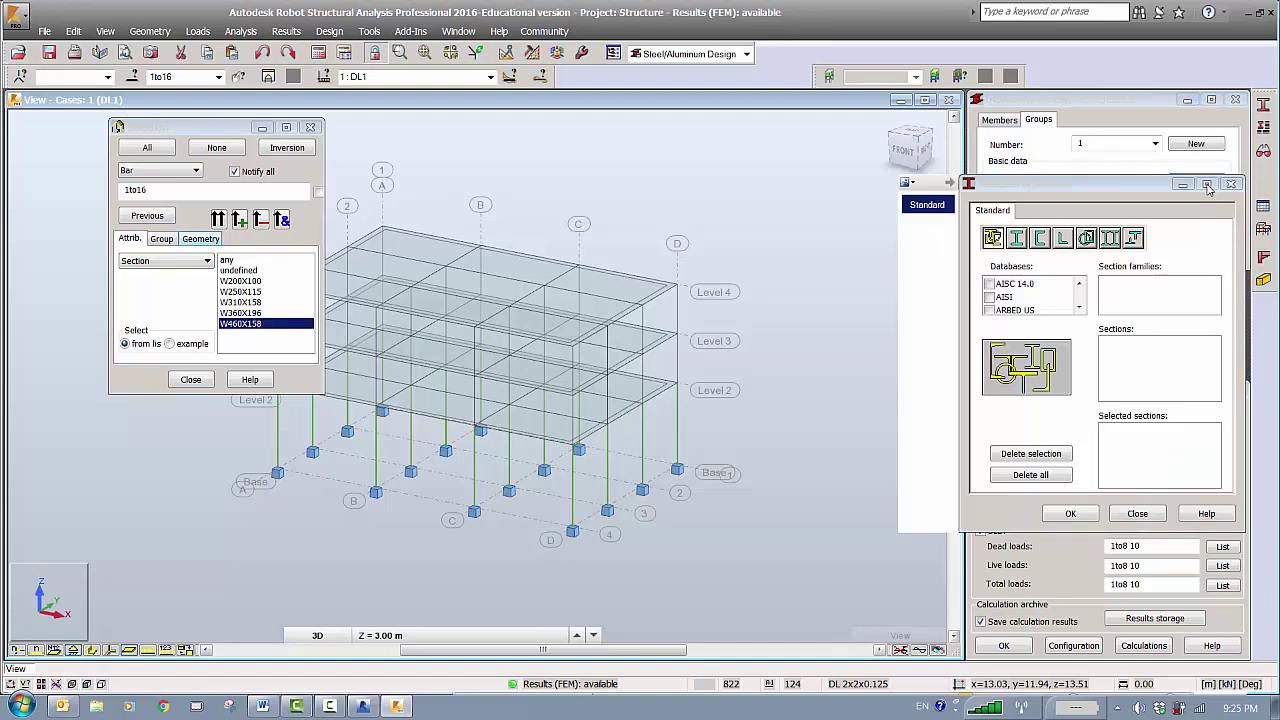
{"action": "left_click", "coordinate": [1079, 308]}
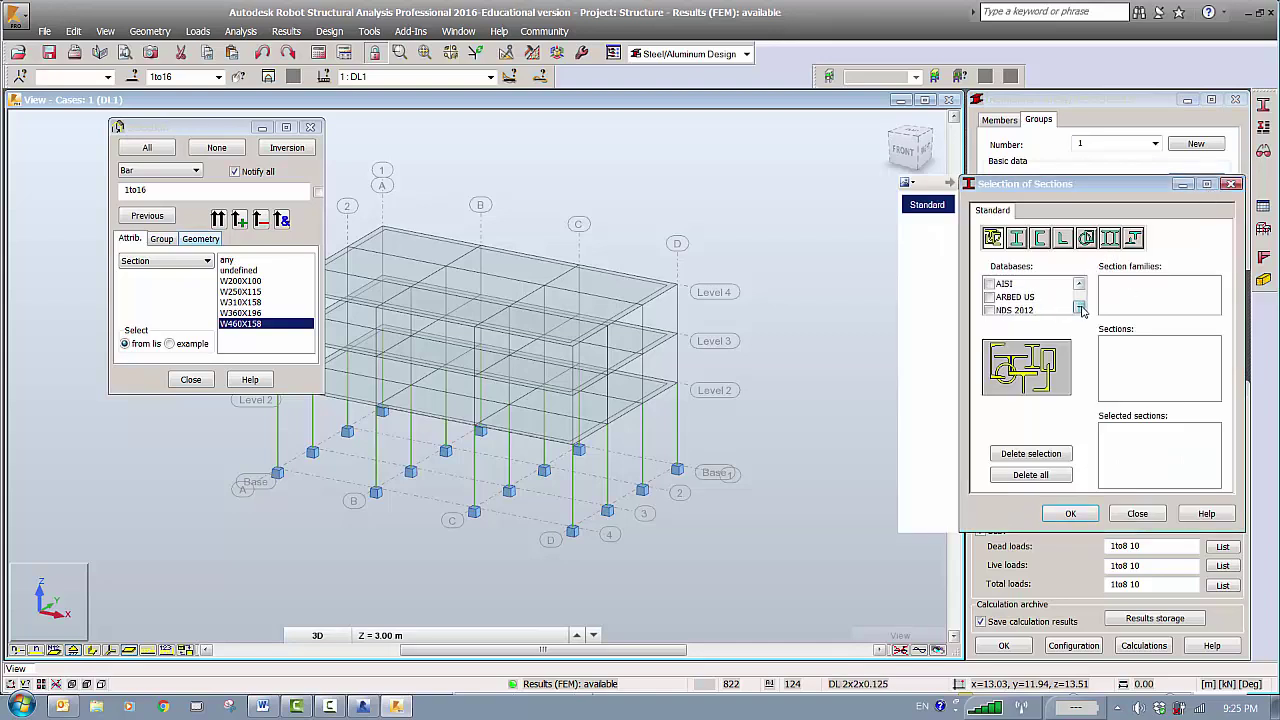
{"action": "left_click", "coordinate": [1079, 308]}
{"action": "left_click", "coordinate": [989, 298]}
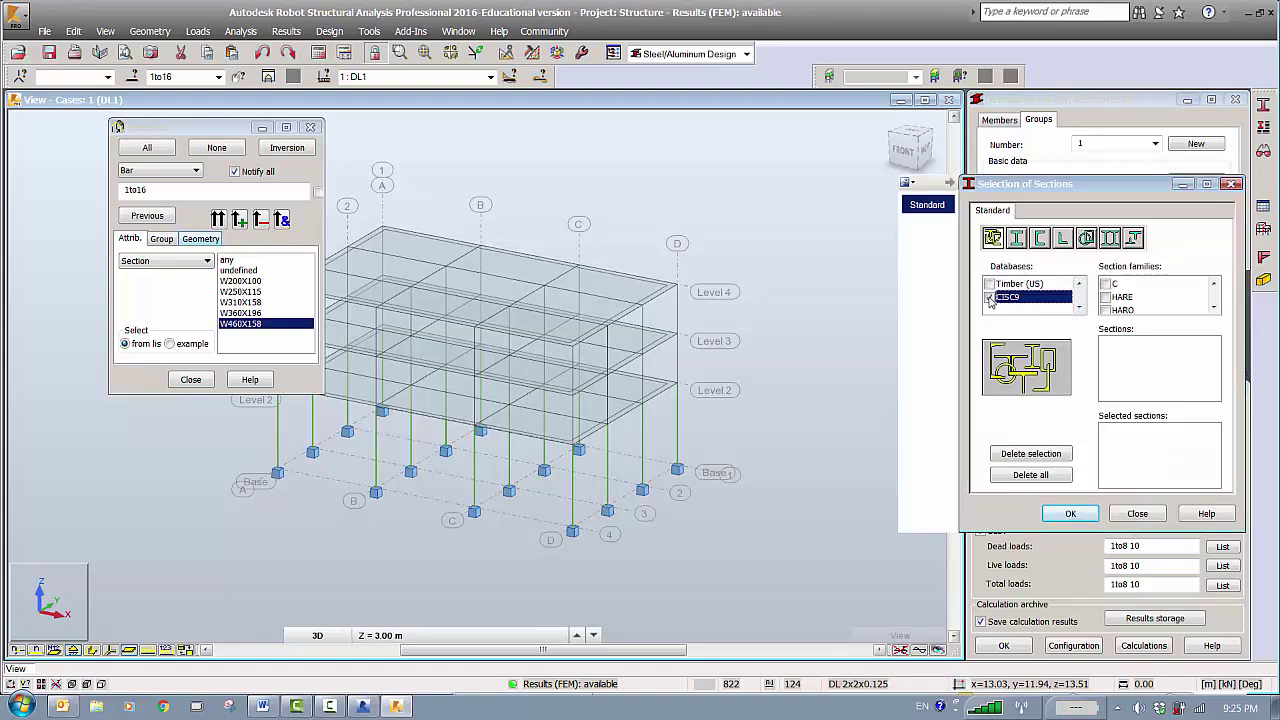
{"action": "left_click", "coordinate": [1214, 309]}
{"action": "left_click", "coordinate": [1214, 309]}
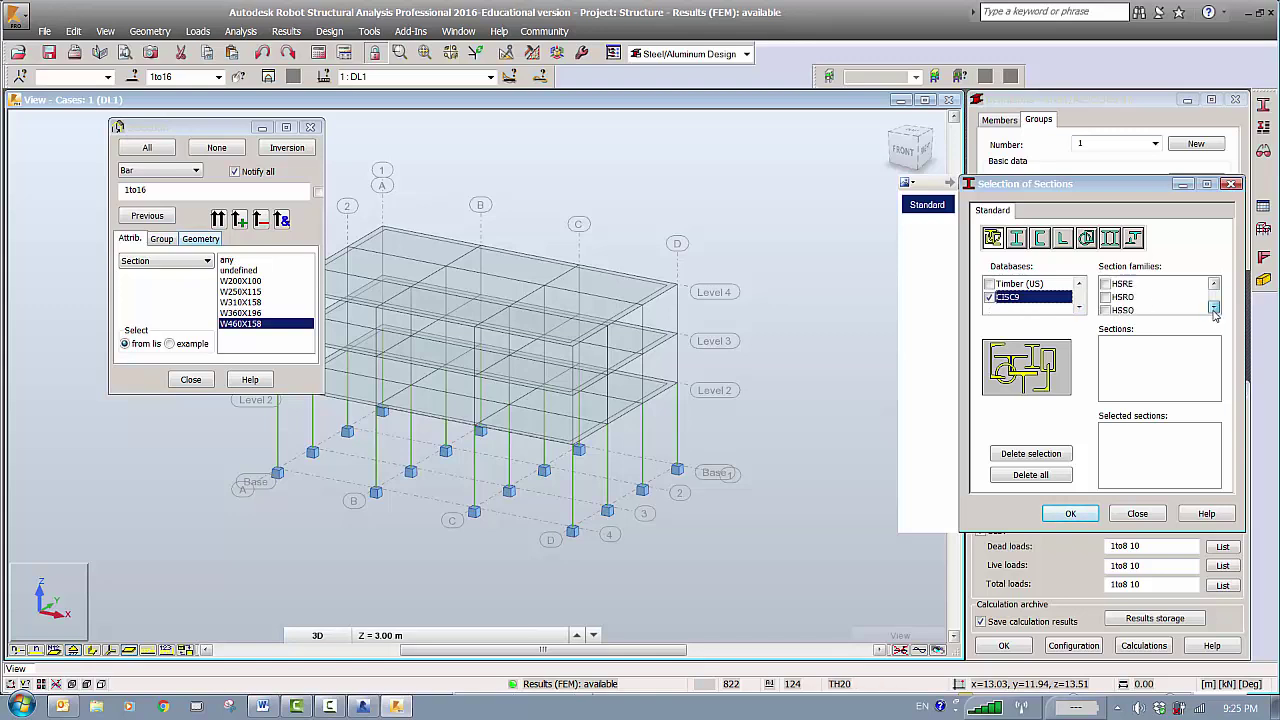
{"action": "left_click", "coordinate": [1214, 309]}
{"action": "left_click", "coordinate": [1214, 309]}
{"action": "left_click", "coordinate": [1214, 309]}
{"action": "left_click", "coordinate": [1214, 309]}
{"action": "left_click", "coordinate": [1214, 309]}
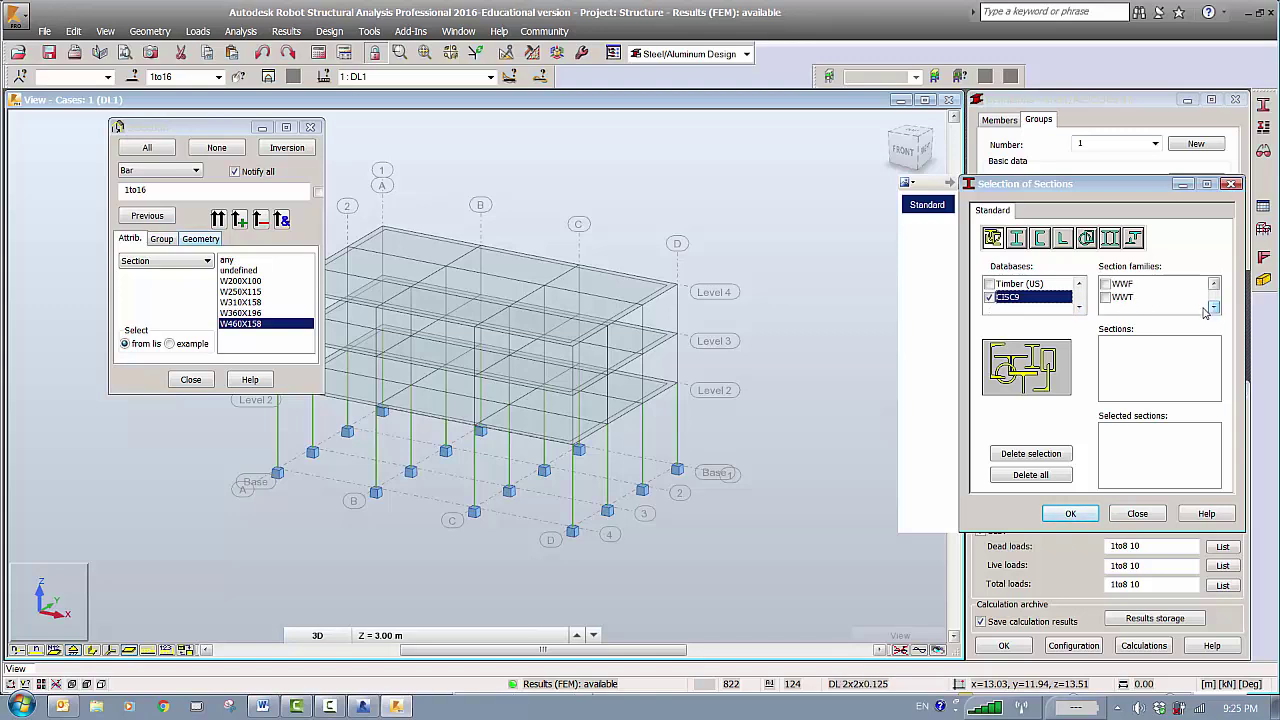
{"action": "left_click", "coordinate": [1214, 309]}
{"action": "left_click", "coordinate": [1105, 284]}
{"action": "left_click", "coordinate": [1068, 515]}
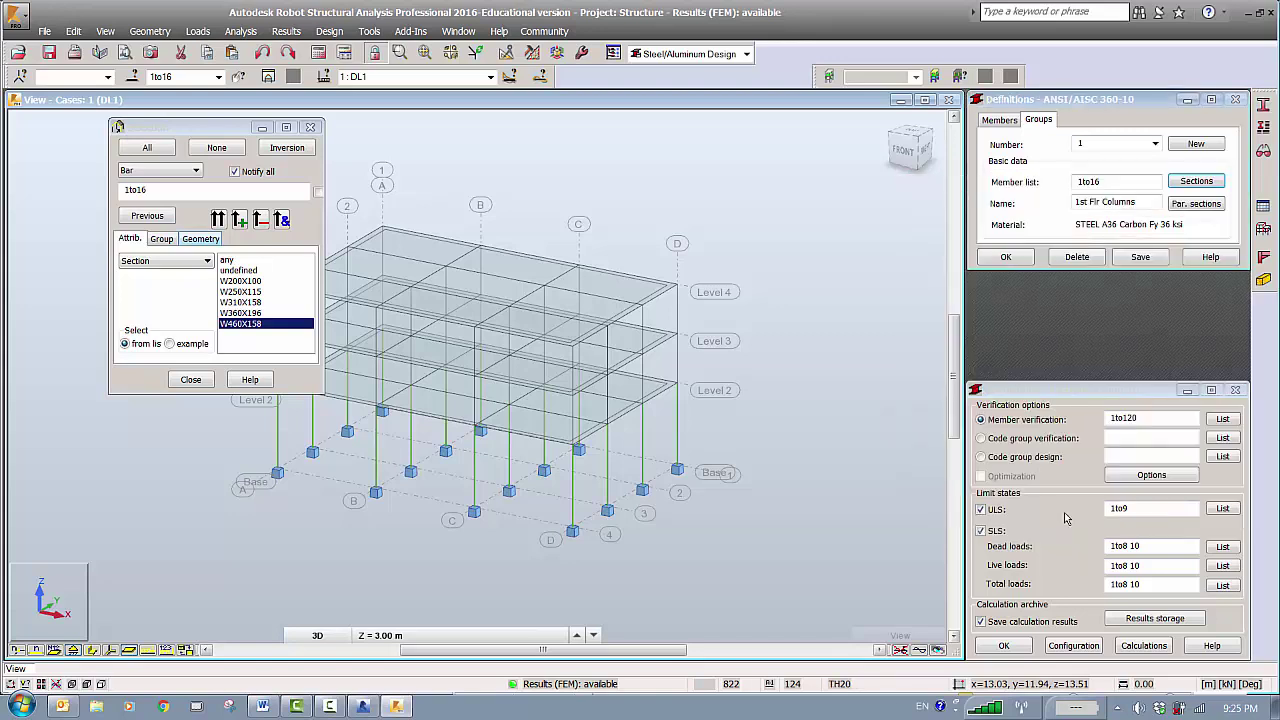
{"action": "left_click", "coordinate": [1140, 258]}
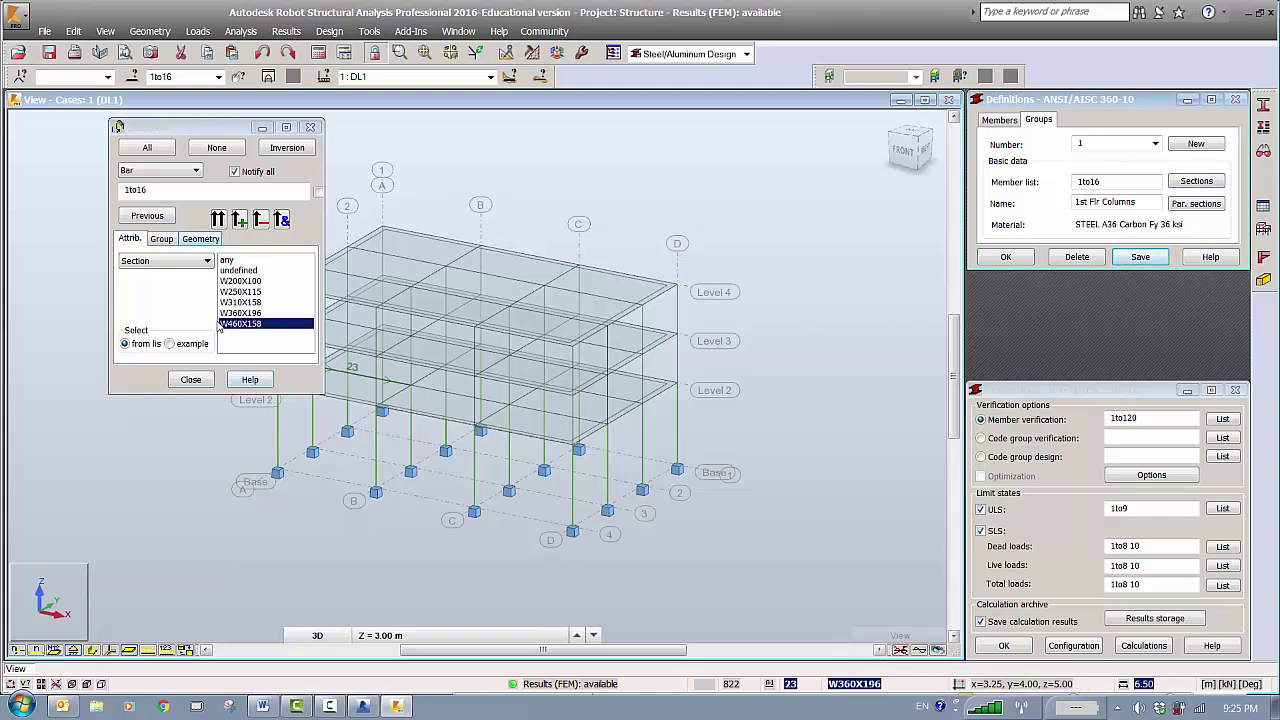
Check the second-floor column section in the Word document, clear the bar selection, and select all bars with section W310X158.
{"action": "left_click", "coordinate": [263, 706]}
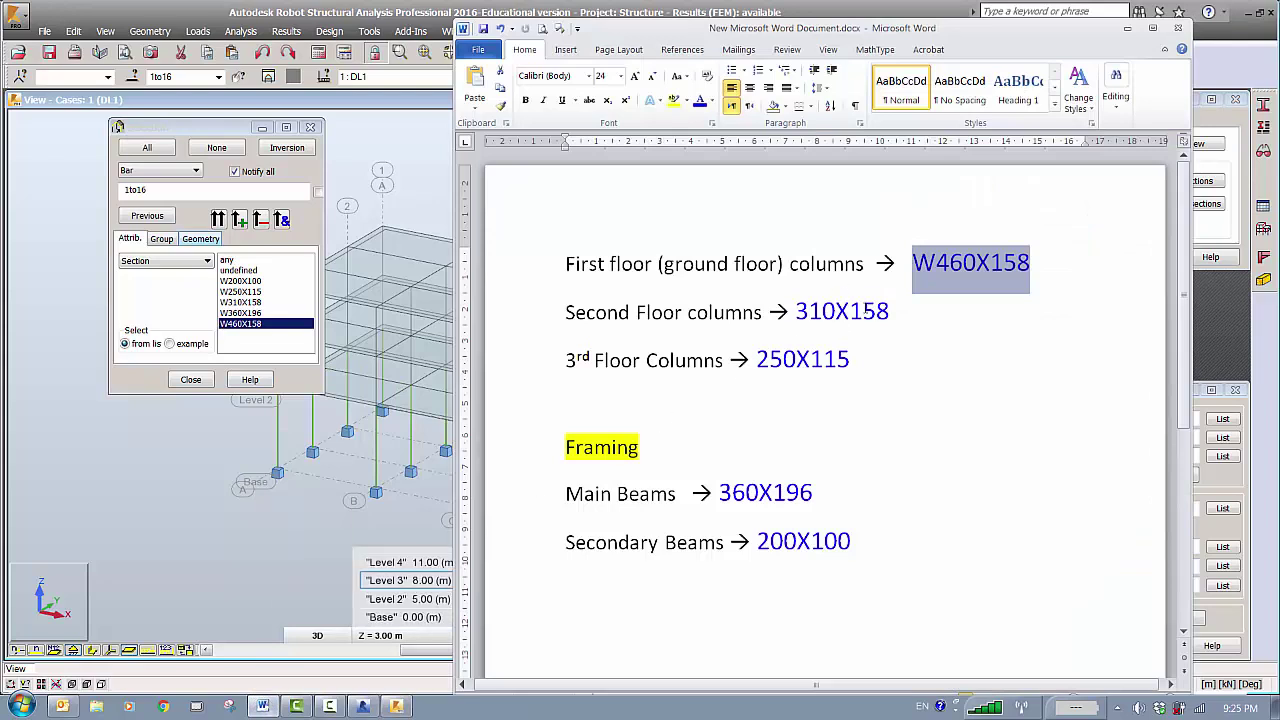
{"action": "left_click_drag", "start_coordinate": [160, 190], "coordinate": [123, 188]}
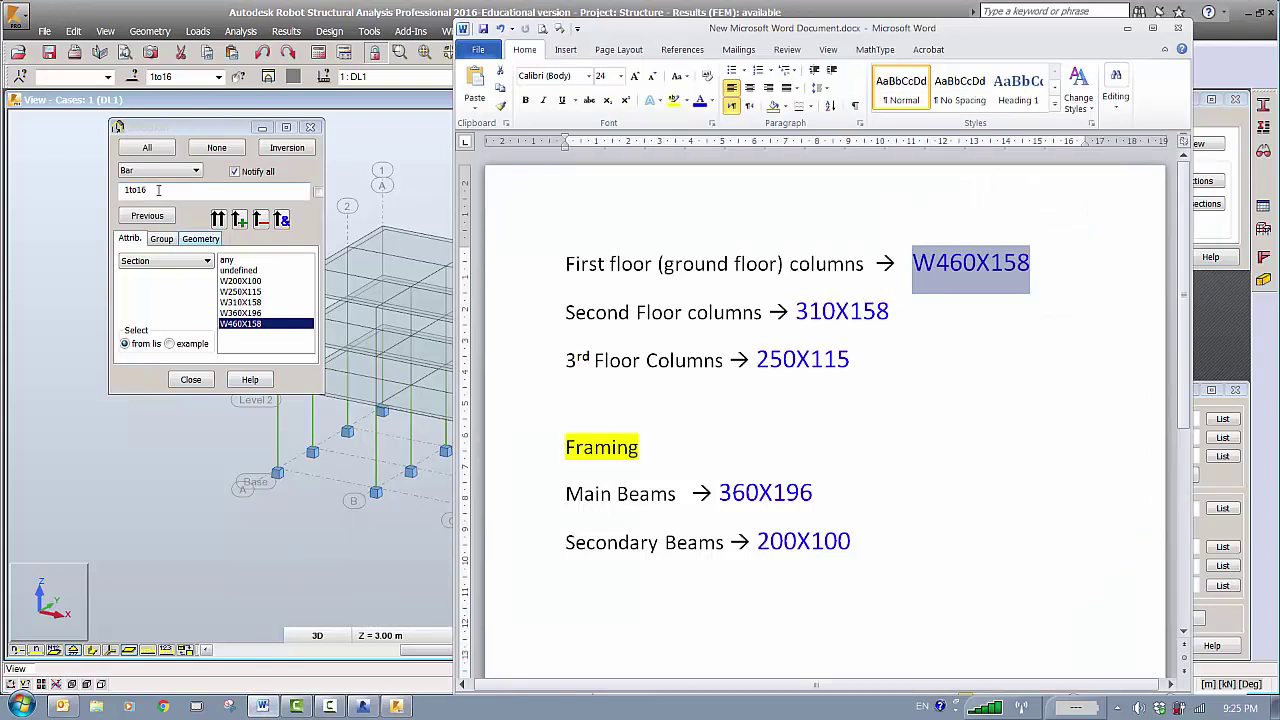
{"action": "key", "text": "BackSpace"}
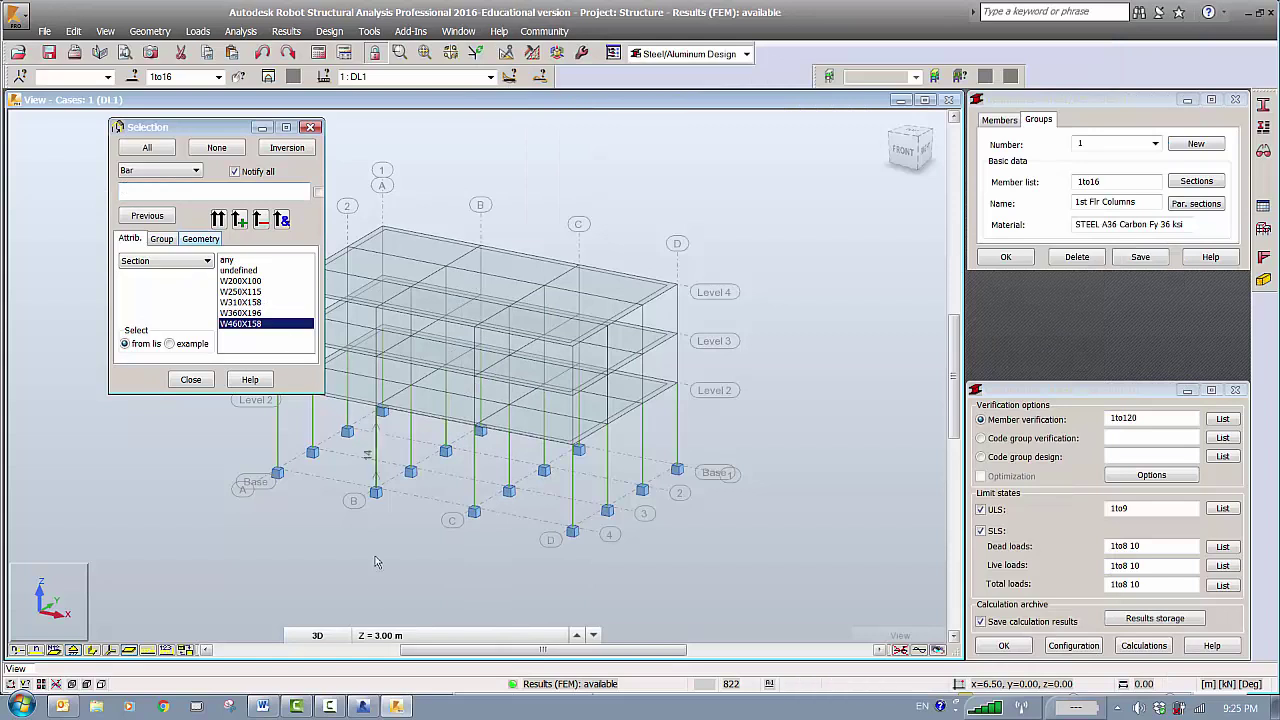
{"action": "left_click", "coordinate": [262, 707]}
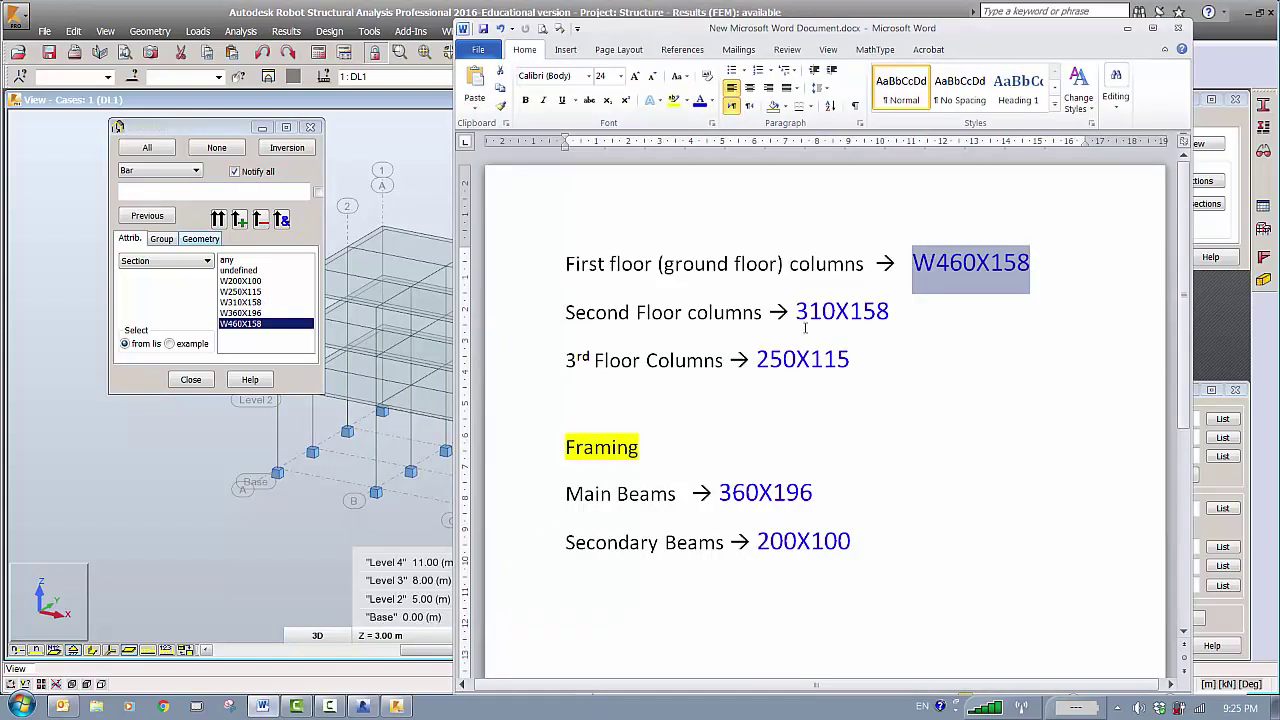
{"action": "left_click", "coordinate": [241, 303]}
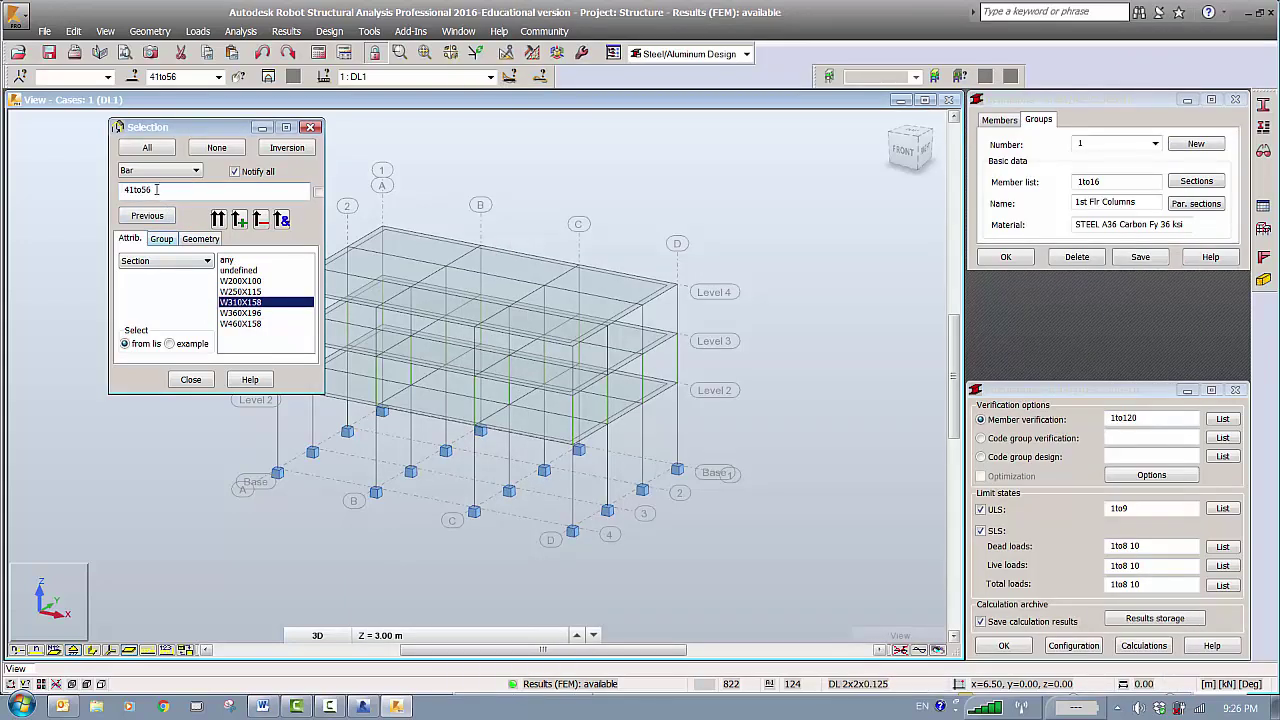
Create design group 2 with the member list 41to56 copied from the selection and name it 2nd Flr Columns.
{"action": "left_click_drag", "start_coordinate": [156, 189], "coordinate": [89, 193]}
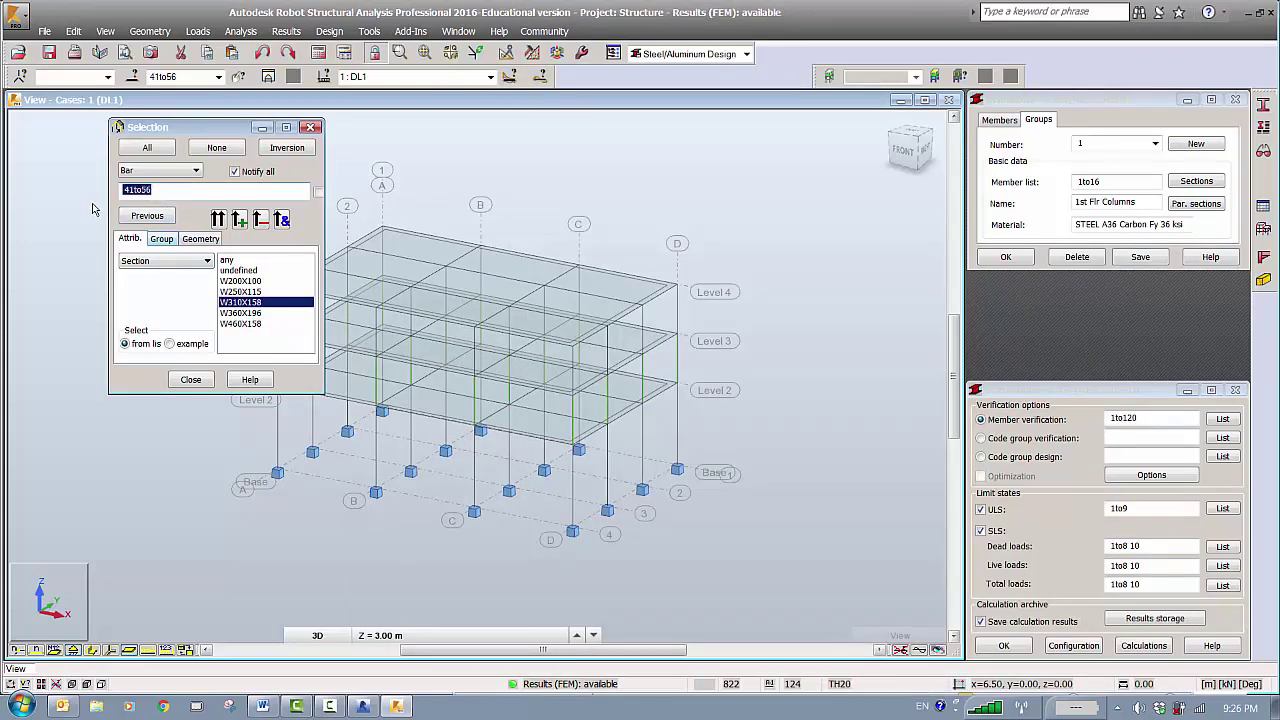
{"action": "left_click", "coordinate": [1205, 146]}
{"action": "left_click_drag", "start_coordinate": [1104, 181], "coordinate": [993, 185]}
{"action": "type", "text": "41to56"}
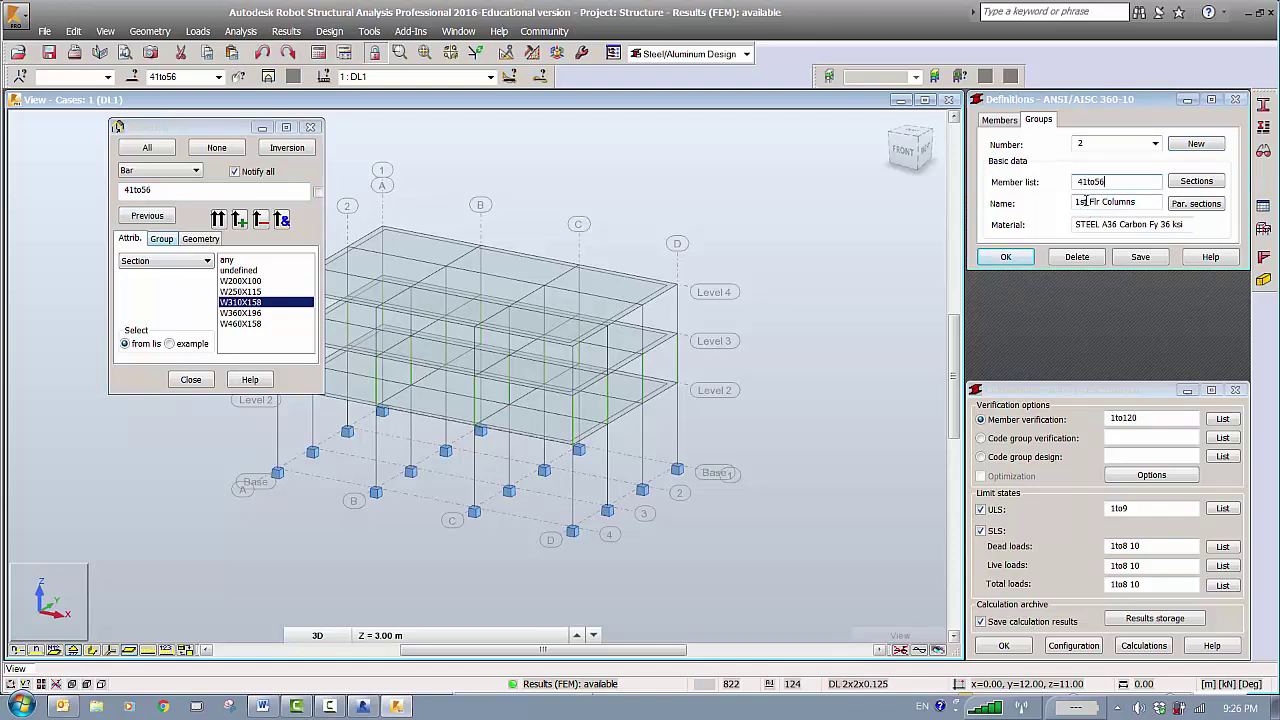
{"action": "left_click_drag", "start_coordinate": [1088, 199], "coordinate": [1022, 212]}
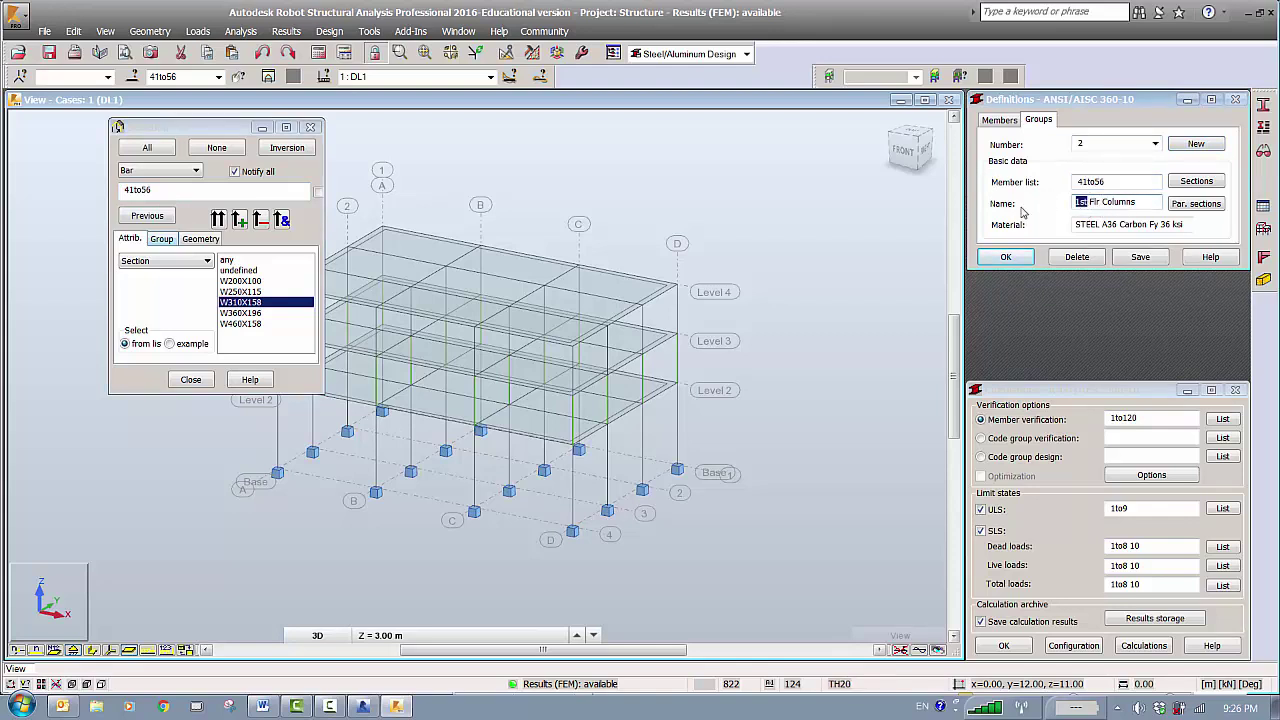
{"action": "type", "text": "2nd"}
Assign the W section family from the CISC9 database to the 2nd Flr Columns group.
{"action": "left_click", "coordinate": [1218, 186]}
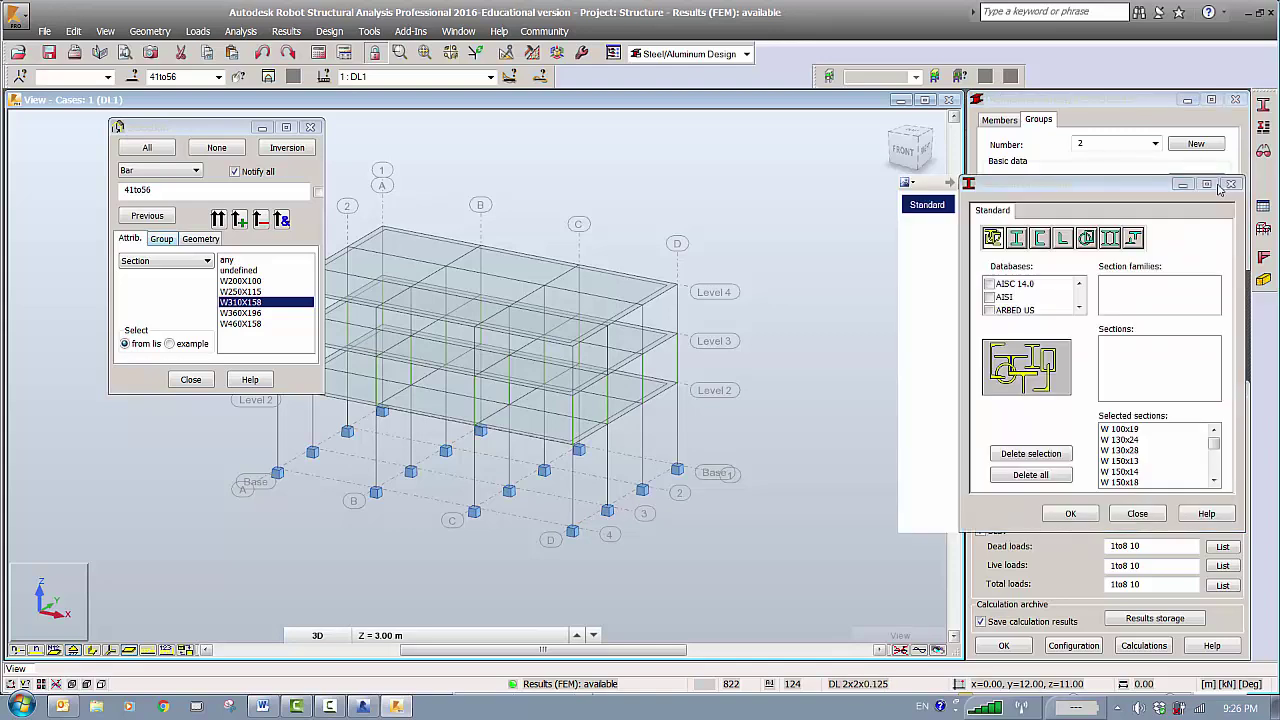
{"action": "left_click", "coordinate": [1079, 308]}
{"action": "left_click", "coordinate": [1079, 308]}
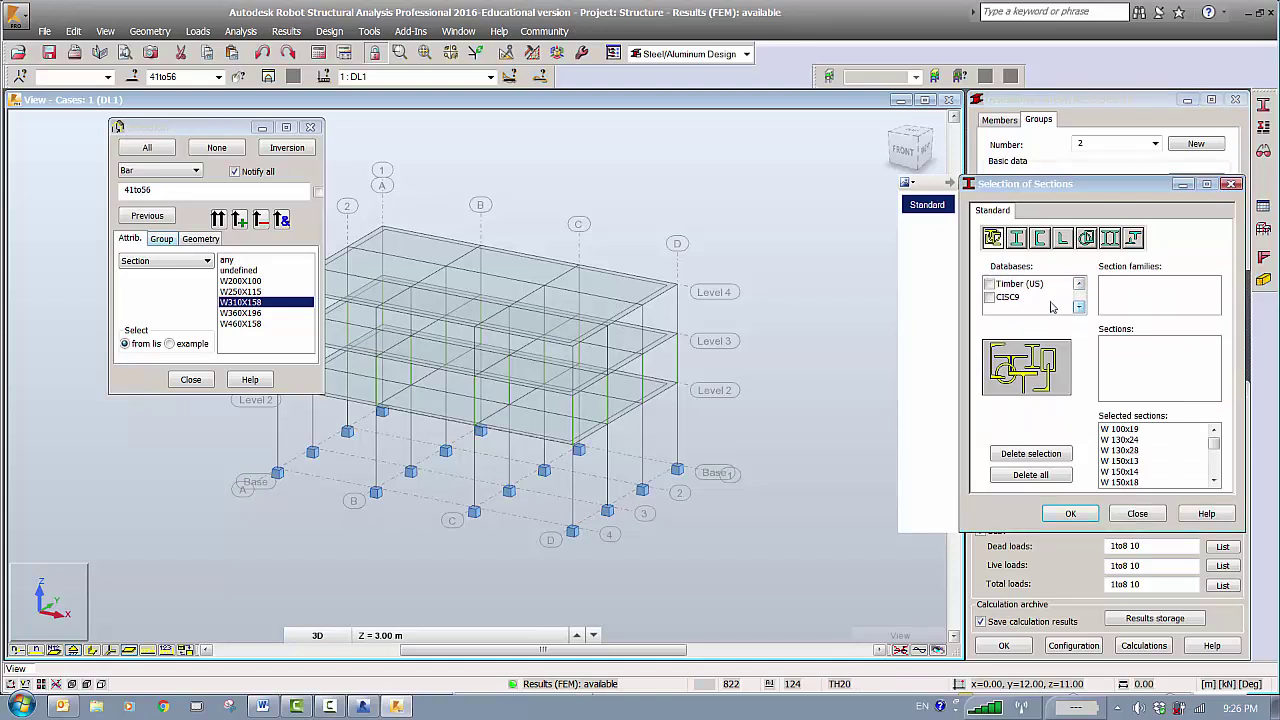
{"action": "left_click", "coordinate": [990, 298]}
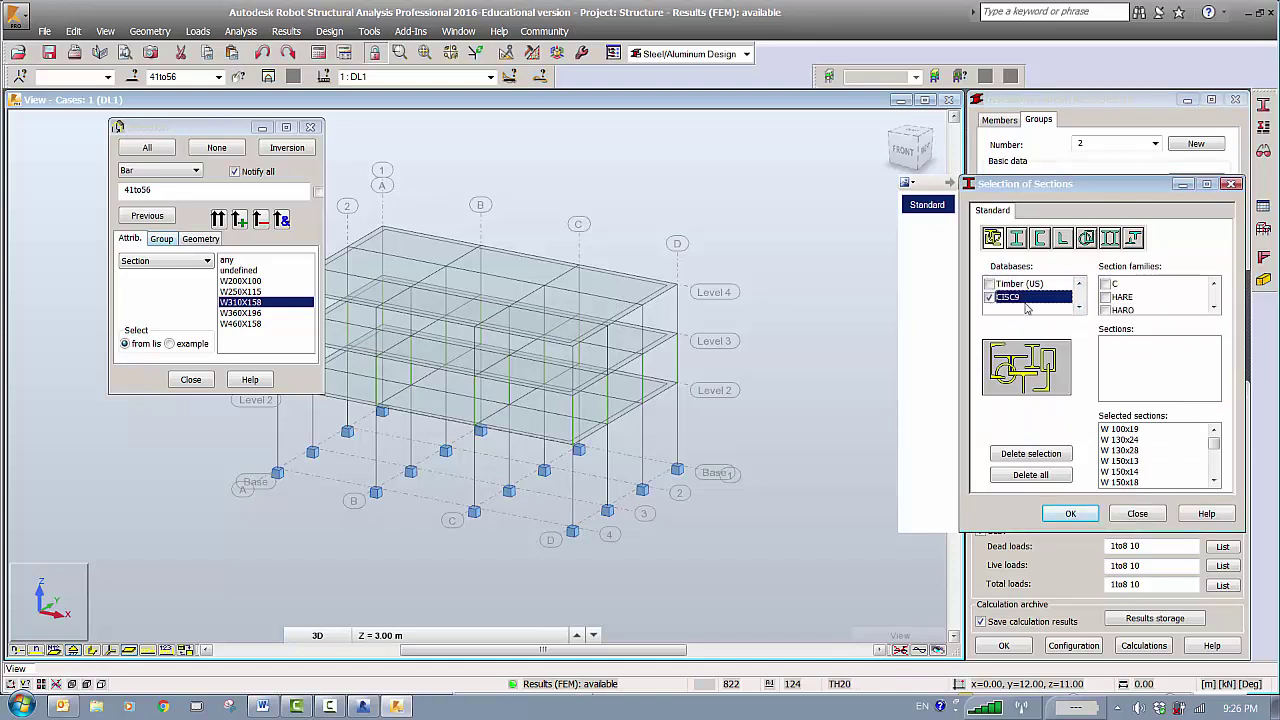
{"action": "left_click", "coordinate": [1214, 309]}
{"action": "left_click_drag", "start_coordinate": [1214, 309], "coordinate": [1215, 312]}
{"action": "left_click", "coordinate": [1110, 297]}
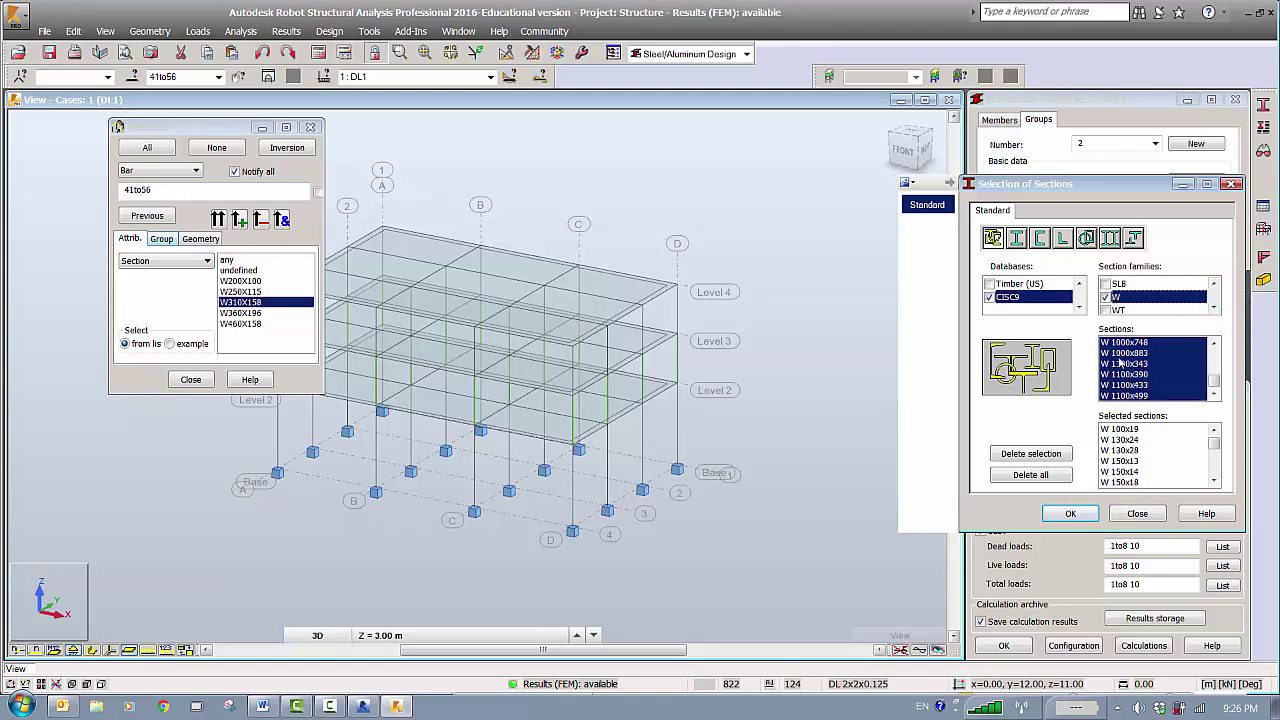
{"action": "left_click", "coordinate": [1068, 513]}
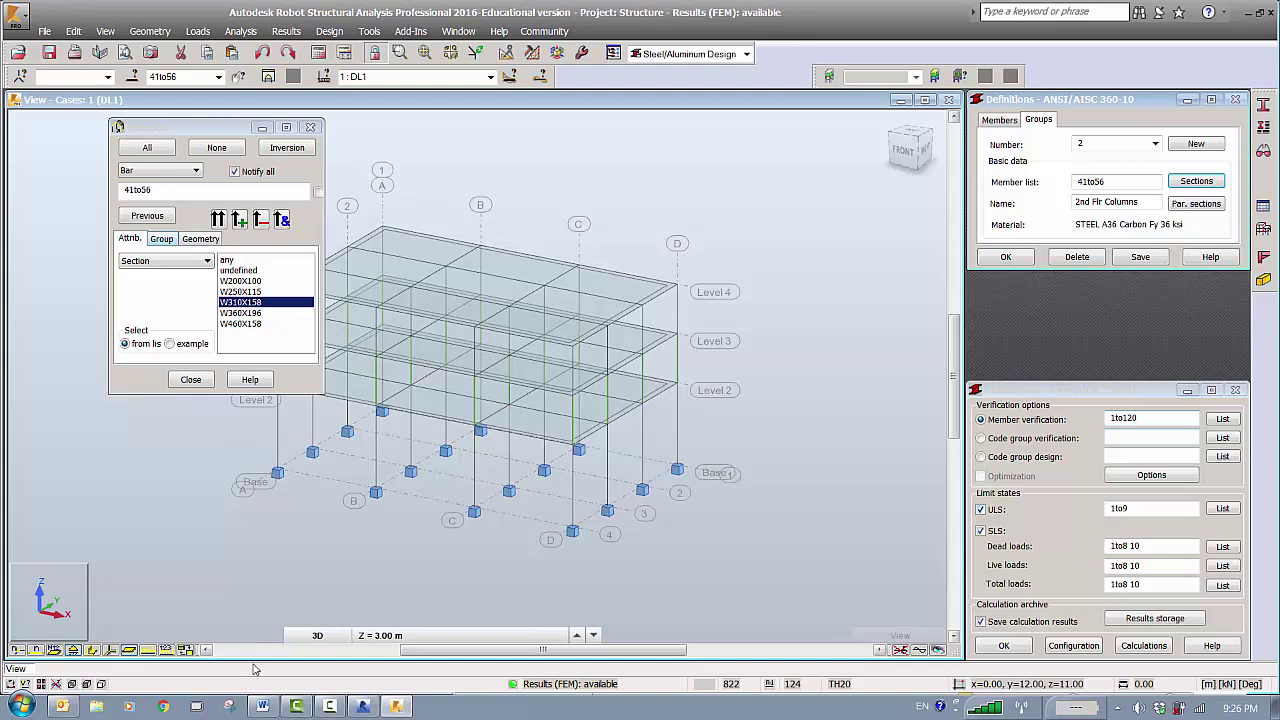
Check the third-floor column section in the Word document, clear the bar selection, and select all bars with section W250X115.
{"action": "left_click", "coordinate": [262, 706]}
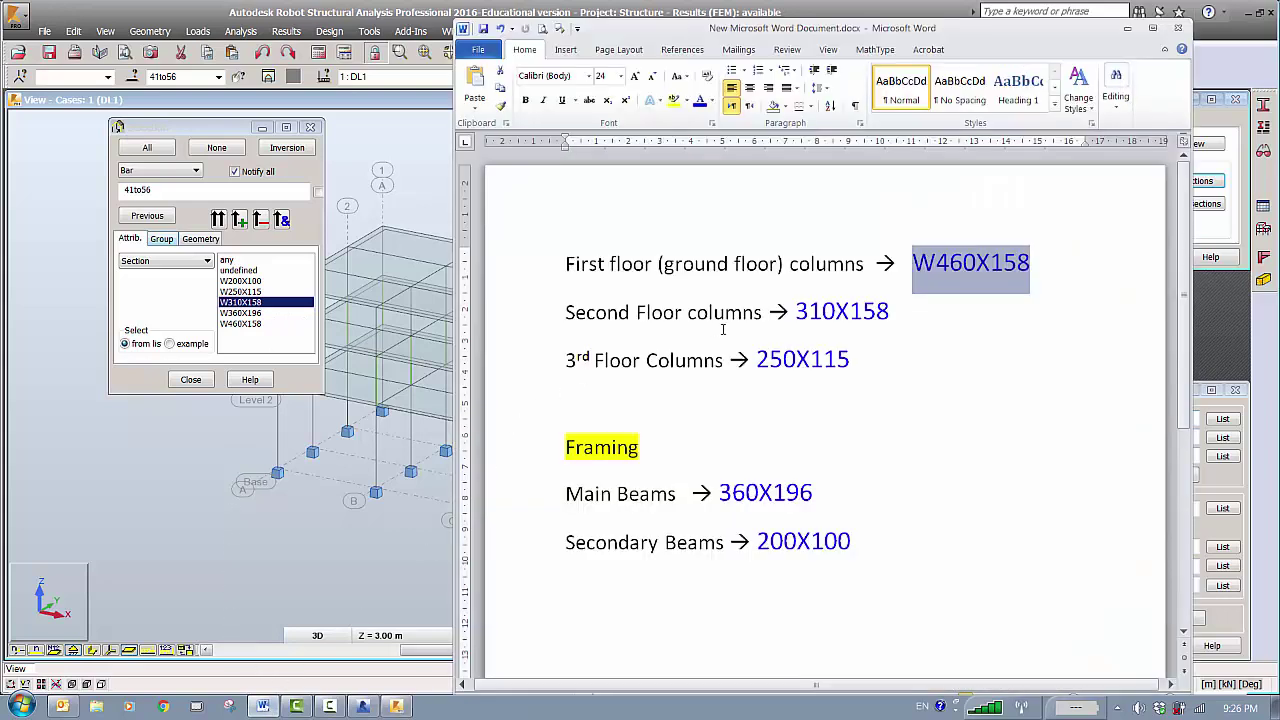
{"action": "left_click", "coordinate": [1127, 28]}
{"action": "double_click", "coordinate": [158, 190]}
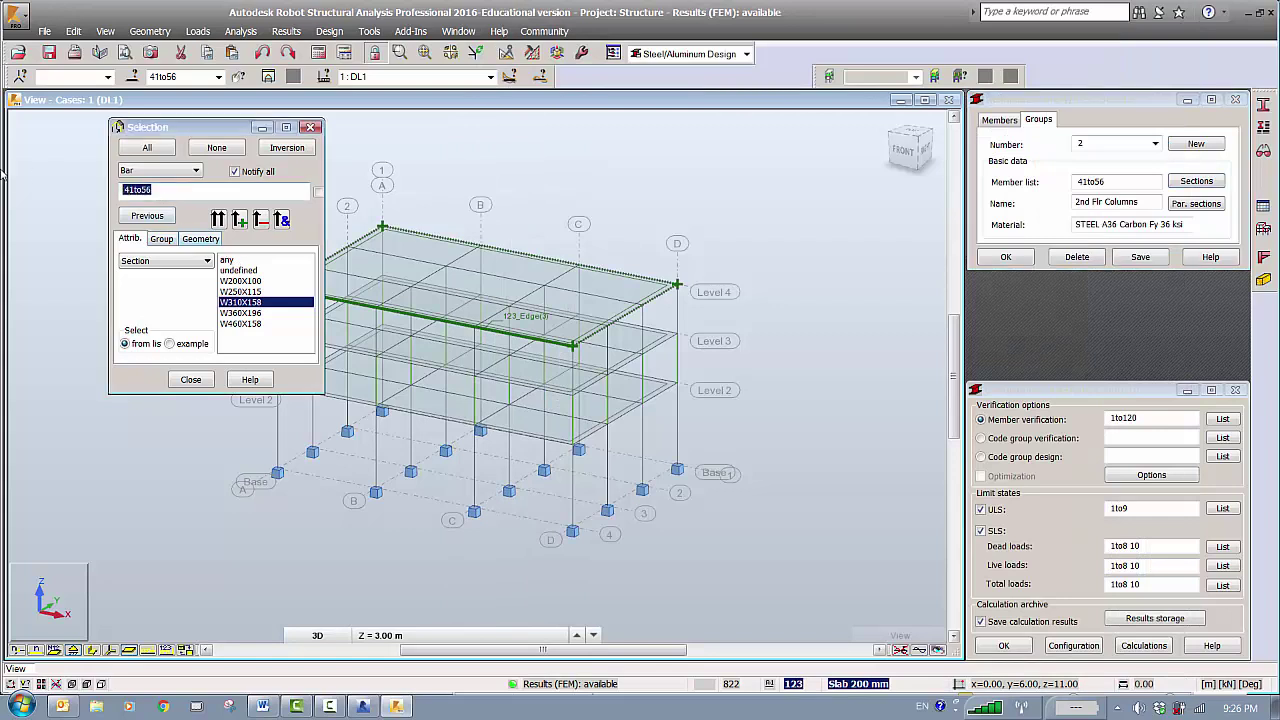
{"action": "key", "text": "BackSpace"}
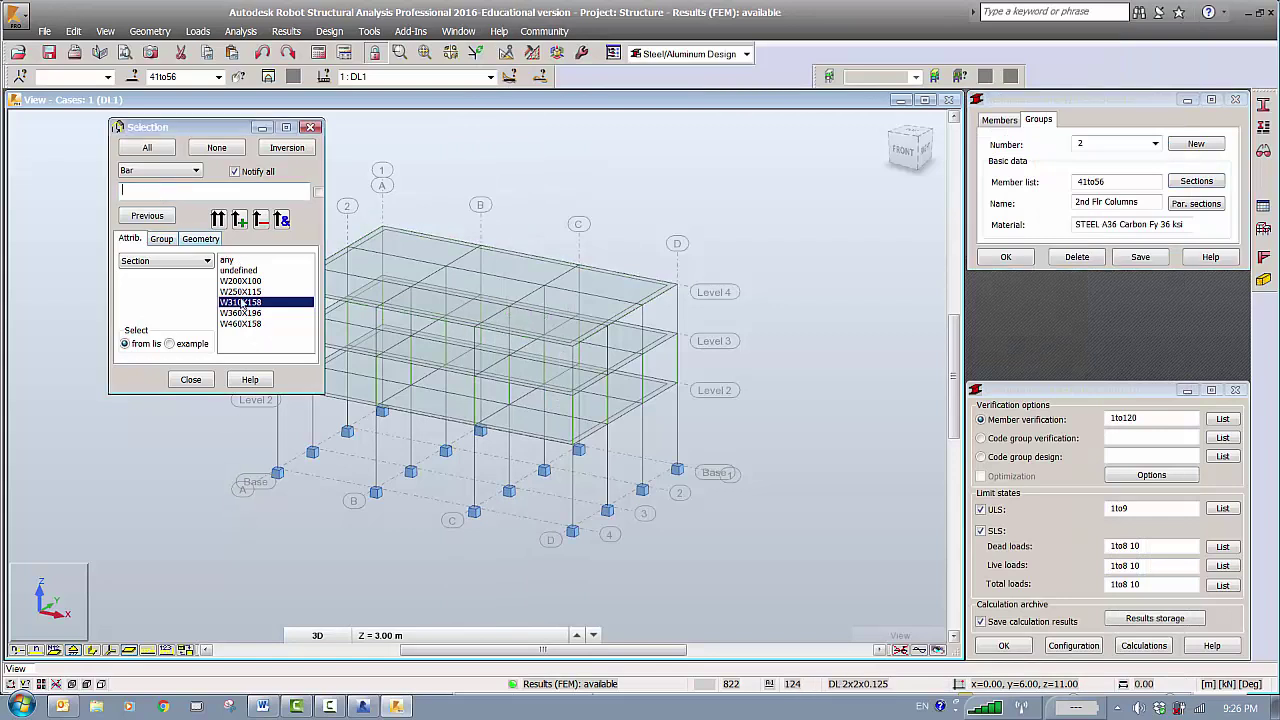
{"action": "left_click", "coordinate": [240, 291]}
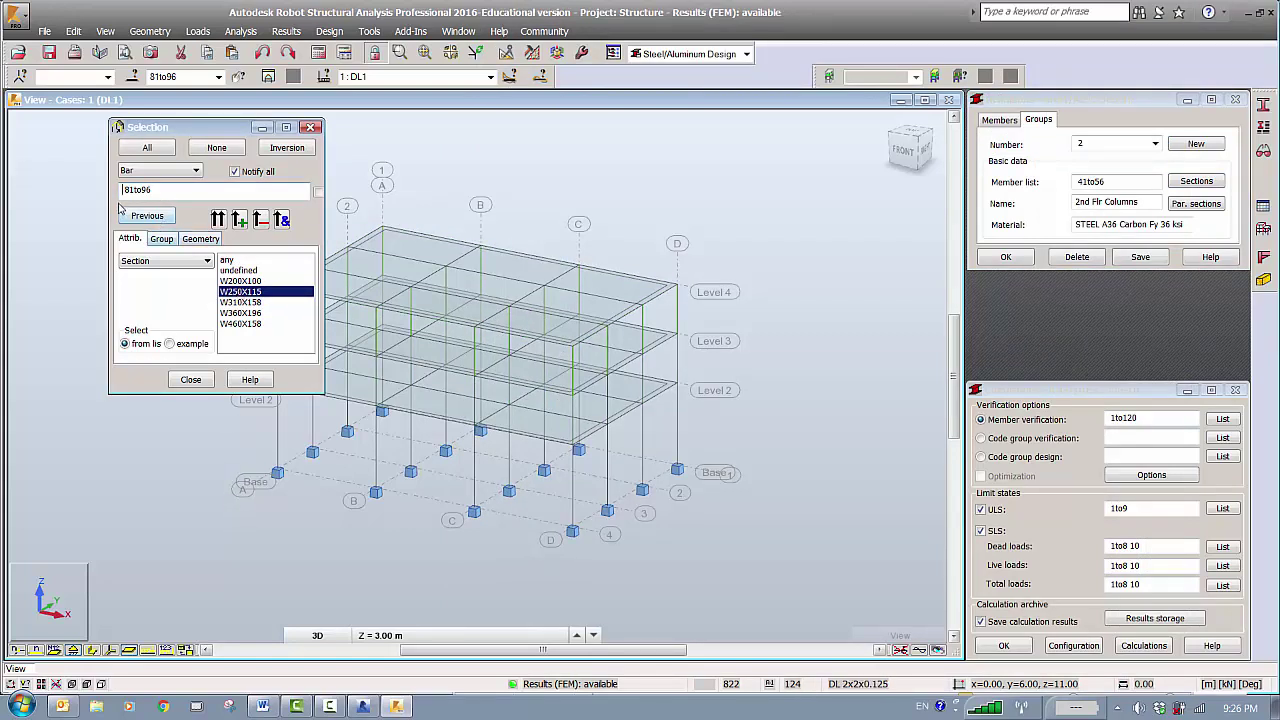
Create design group 3 with the member list 81to96 copied from the selection and name it 3rd Flr Columns.
{"action": "left_click_drag", "start_coordinate": [158, 190], "coordinate": [53, 189]}
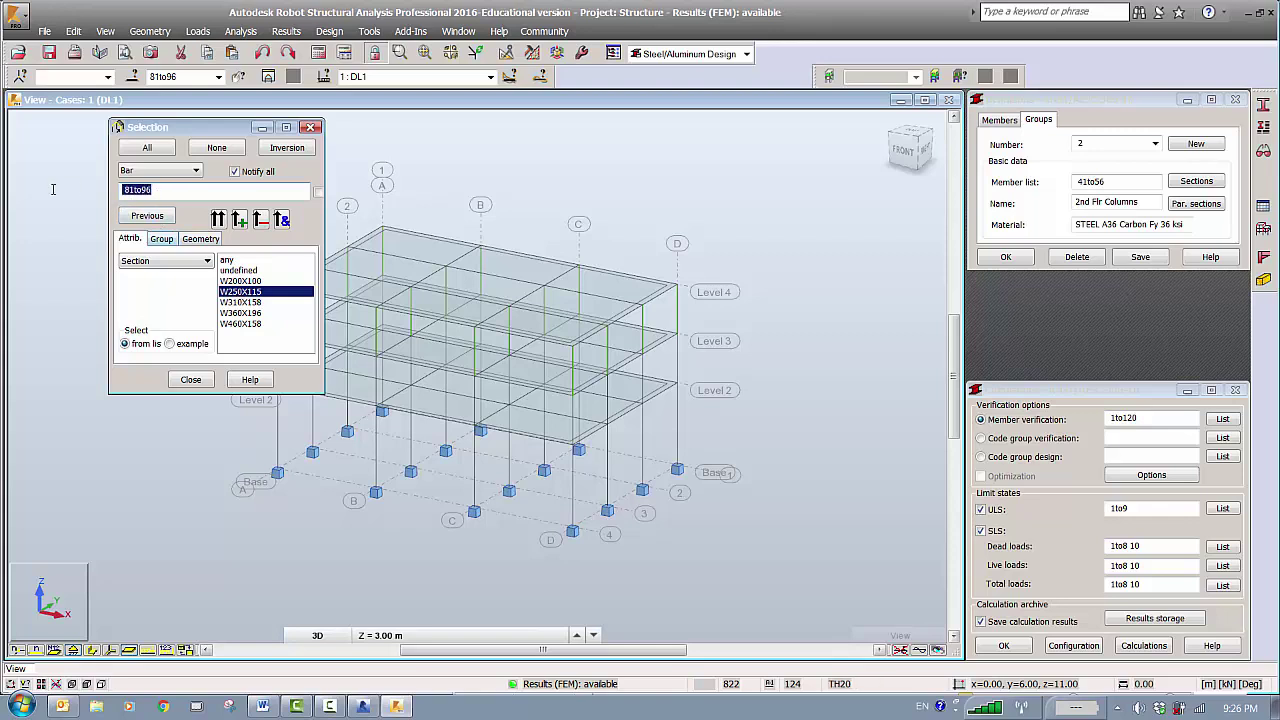
{"action": "left_click", "coordinate": [1204, 147]}
{"action": "double_click", "coordinate": [1110, 183]}
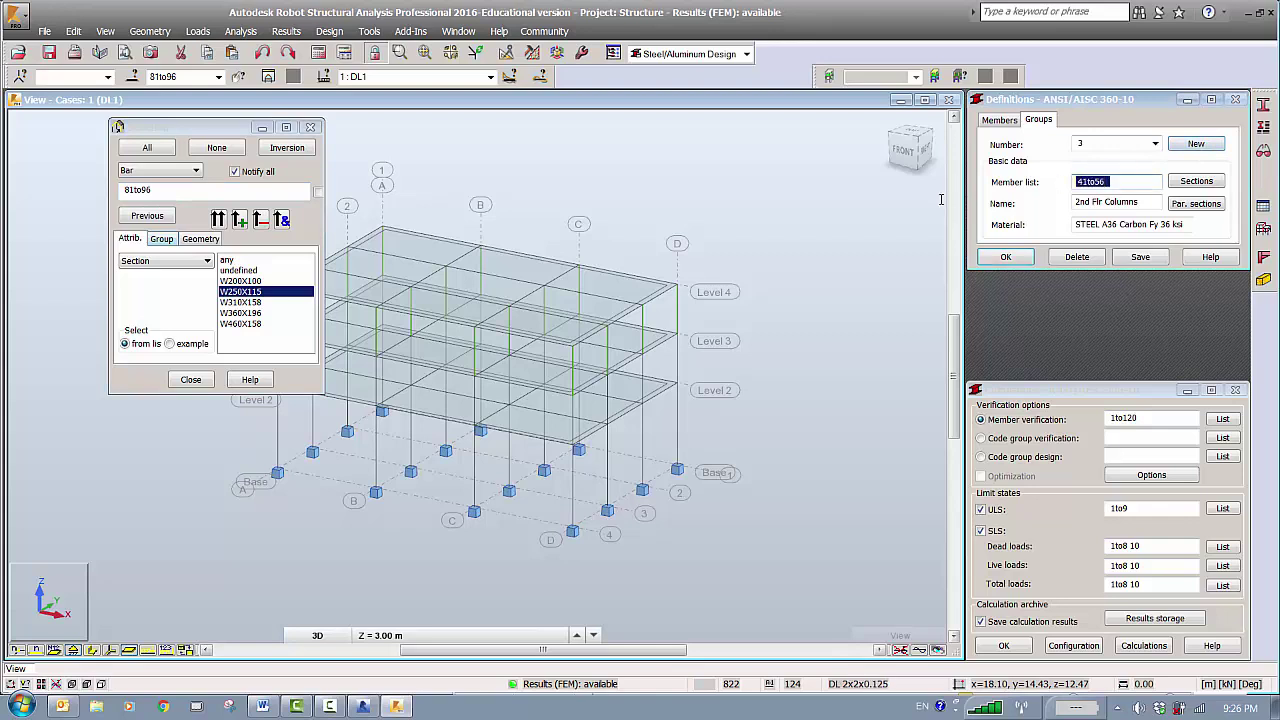
{"action": "left_click", "coordinate": [1089, 202]}
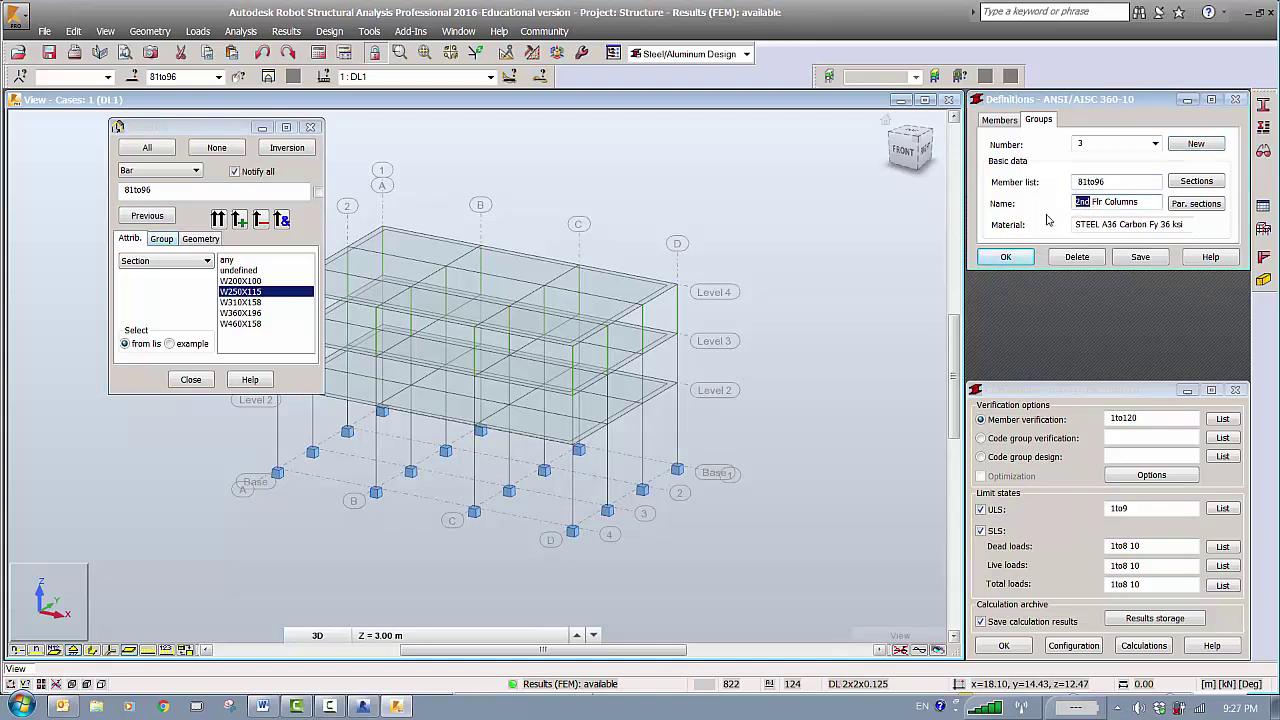
{"action": "key", "text": "BackSpace"}
{"action": "key", "text": "BackSpace"}
{"action": "key", "text": "BackSpace"}
{"action": "type", "text": "3rd"}
Assign the W section family from the CISC9 database to the 3rd Flr Columns group and save the group.
{"action": "left_click", "coordinate": [1185, 187]}
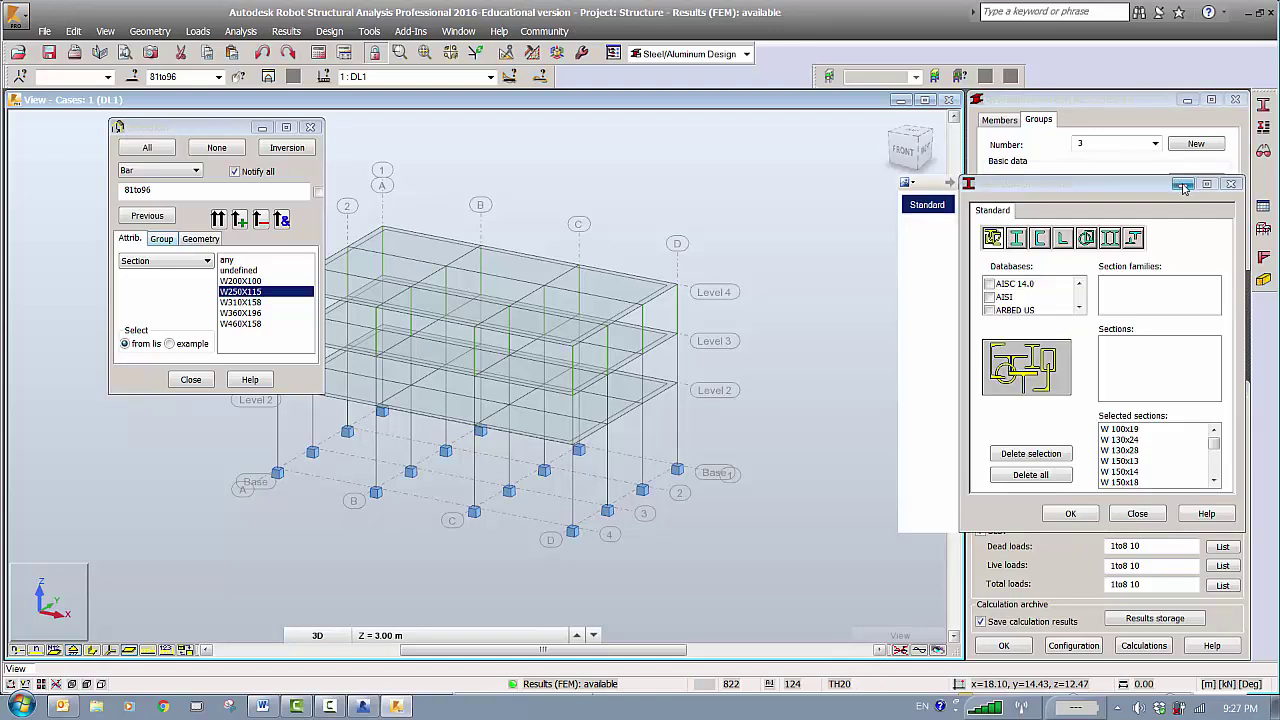
{"action": "left_click", "coordinate": [1079, 311]}
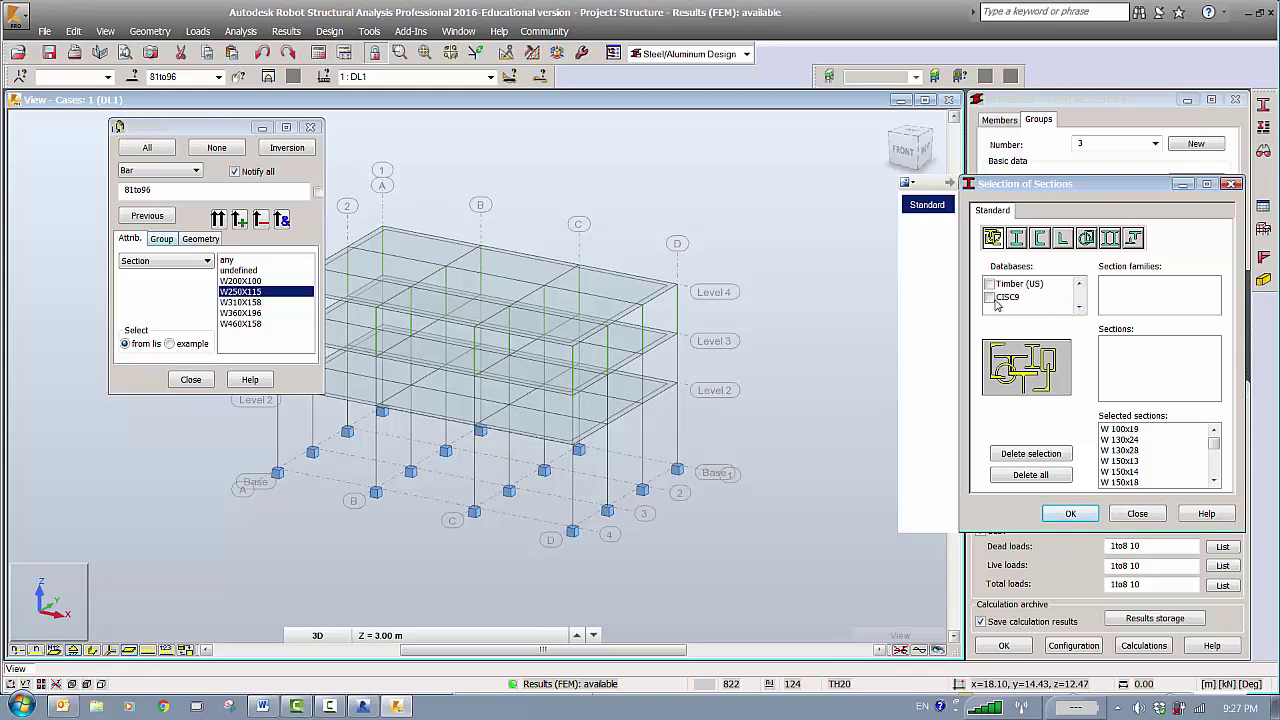
{"action": "left_click", "coordinate": [996, 300]}
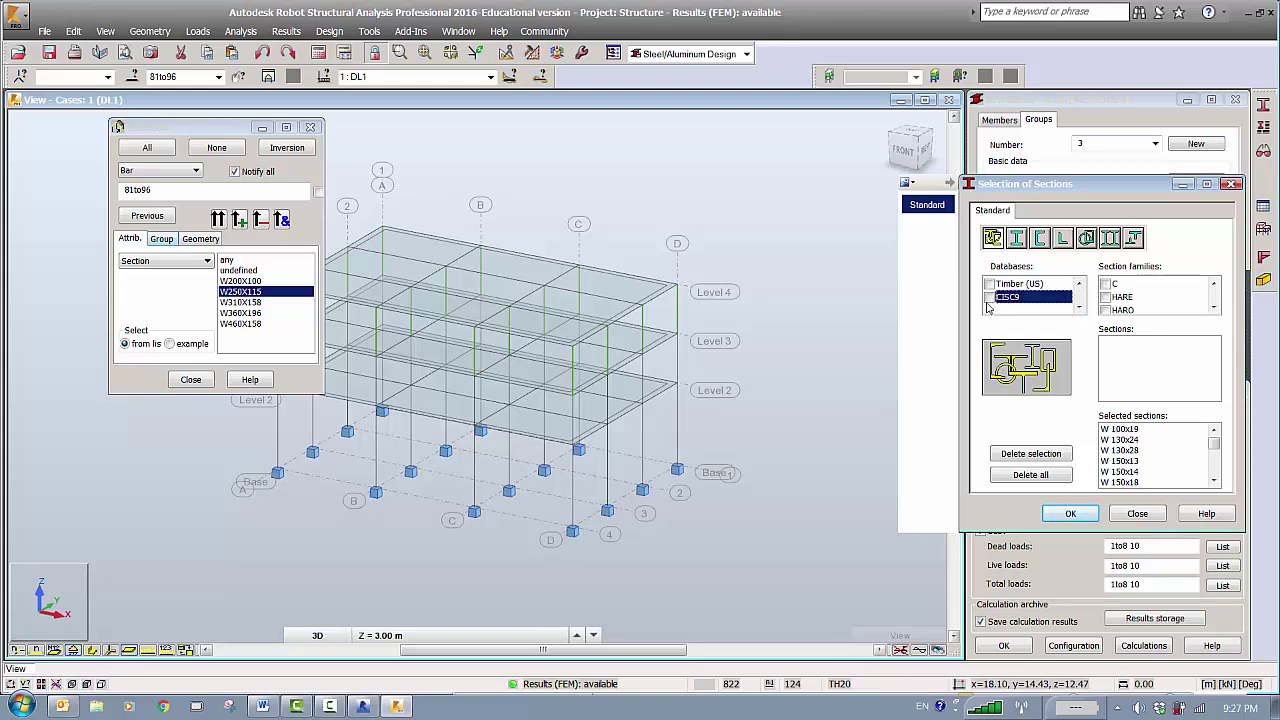
{"action": "left_click", "coordinate": [991, 298]}
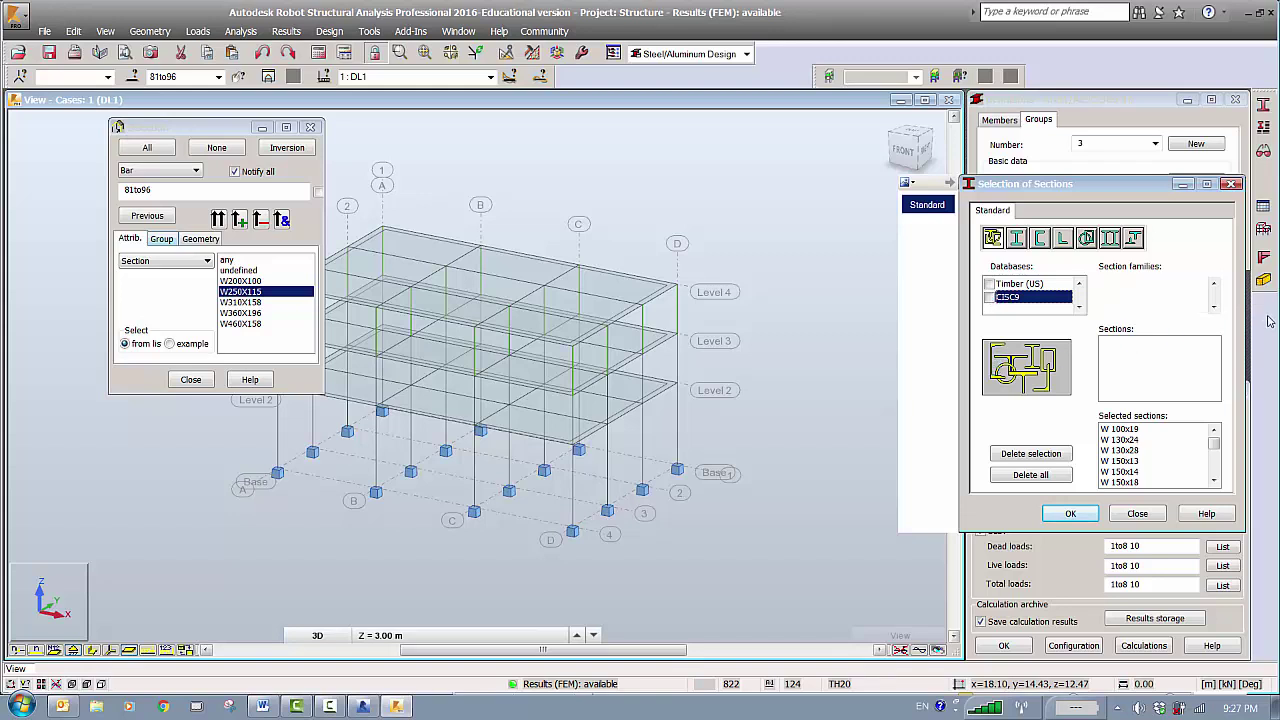
{"action": "left_click", "coordinate": [1214, 308]}
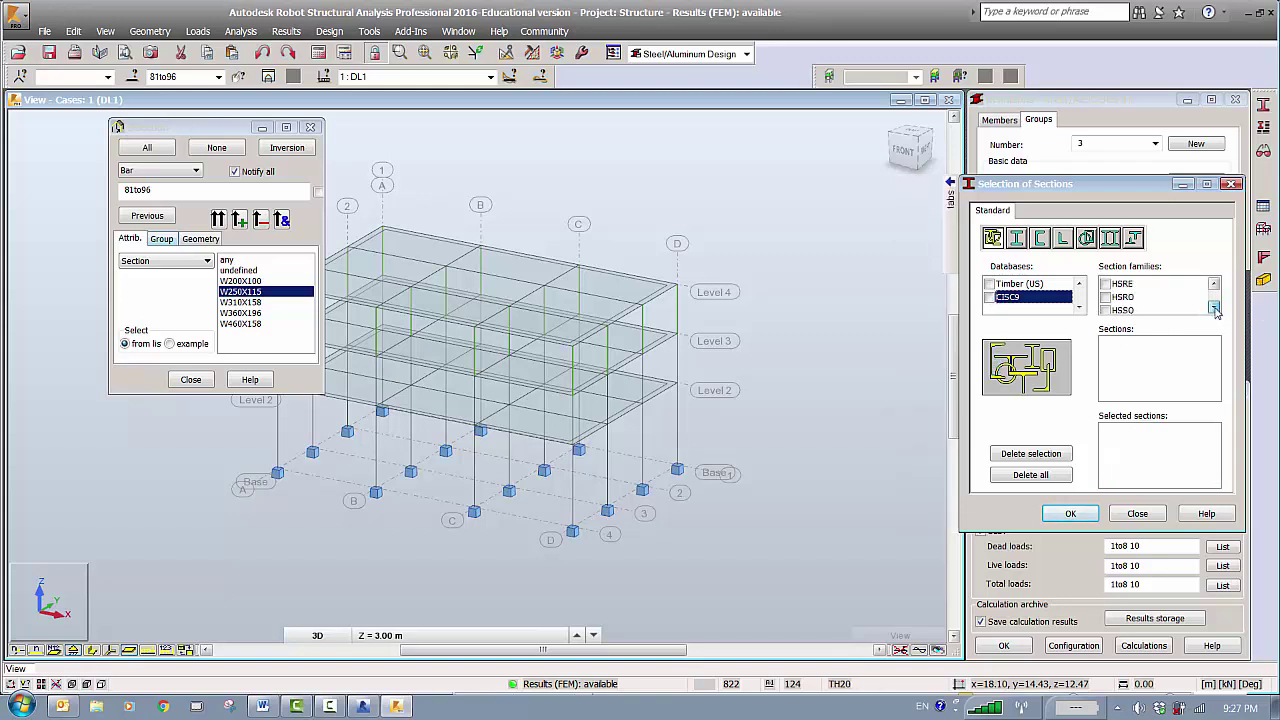
{"action": "left_click", "coordinate": [1214, 308]}
{"action": "left_click", "coordinate": [1214, 308]}
{"action": "left_click", "coordinate": [1214, 308]}
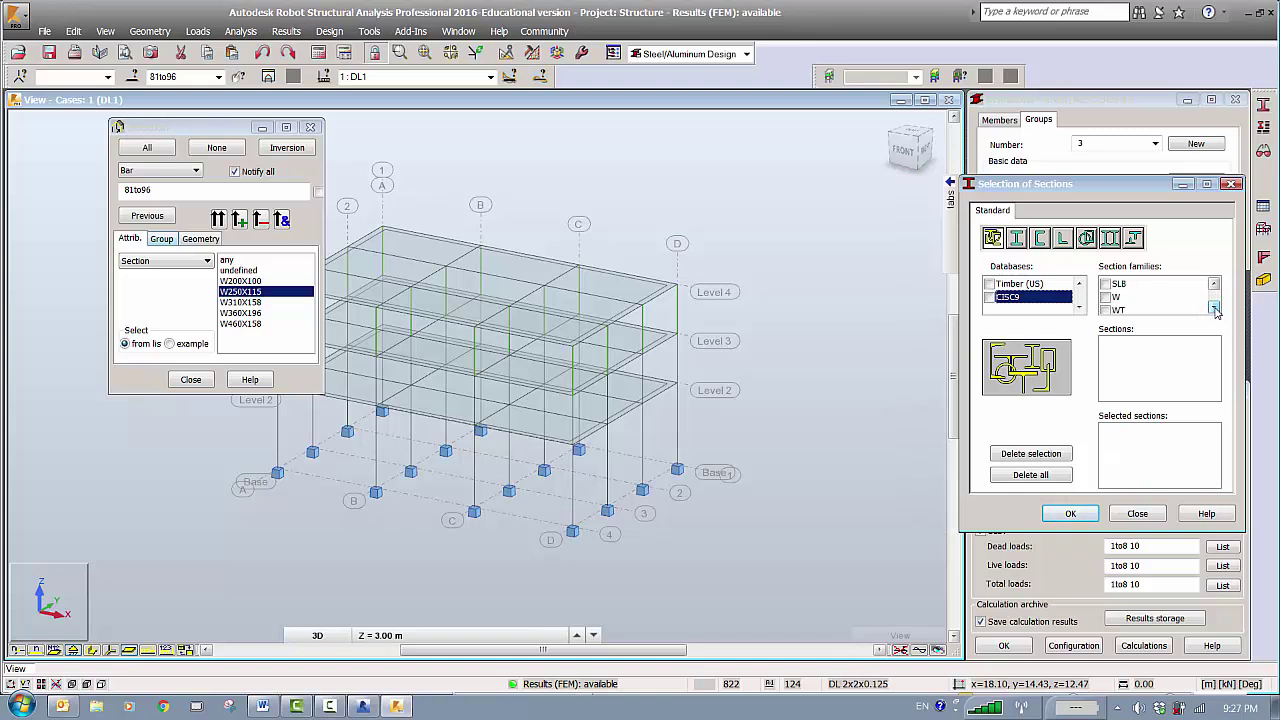
{"action": "left_click", "coordinate": [1120, 297]}
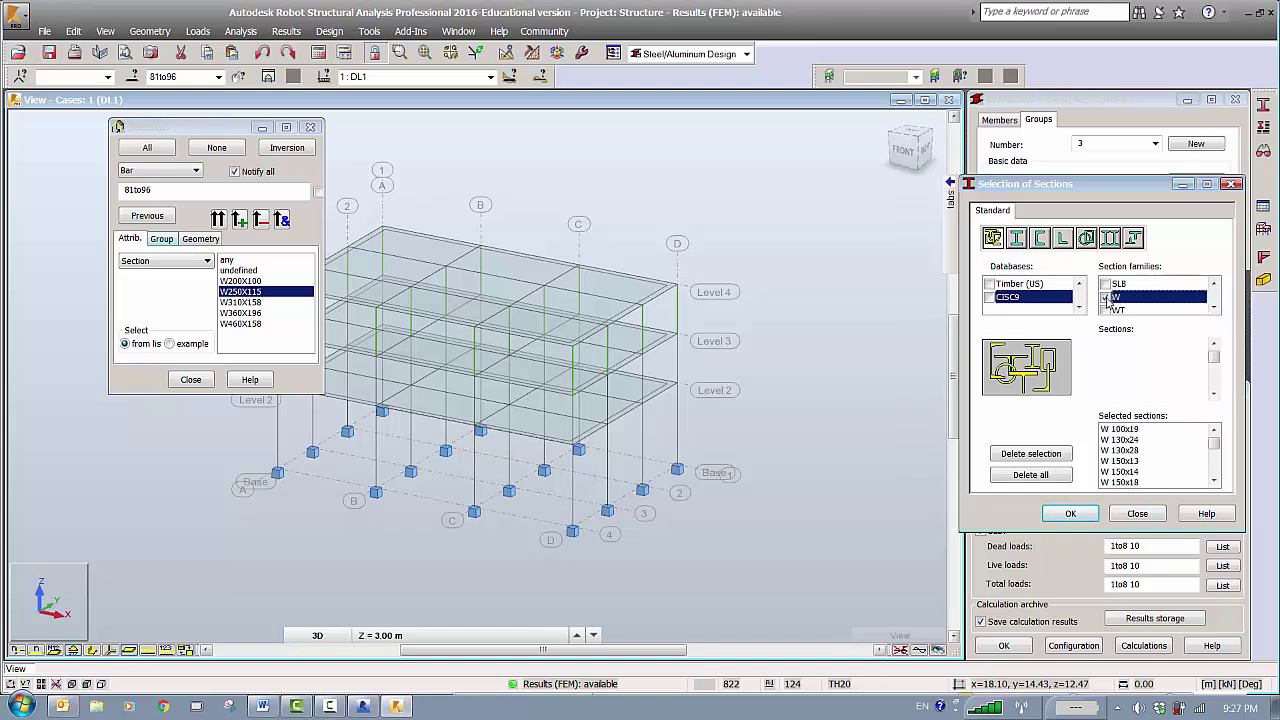
{"action": "left_click", "coordinate": [1084, 515]}
{"action": "left_click", "coordinate": [1145, 262]}
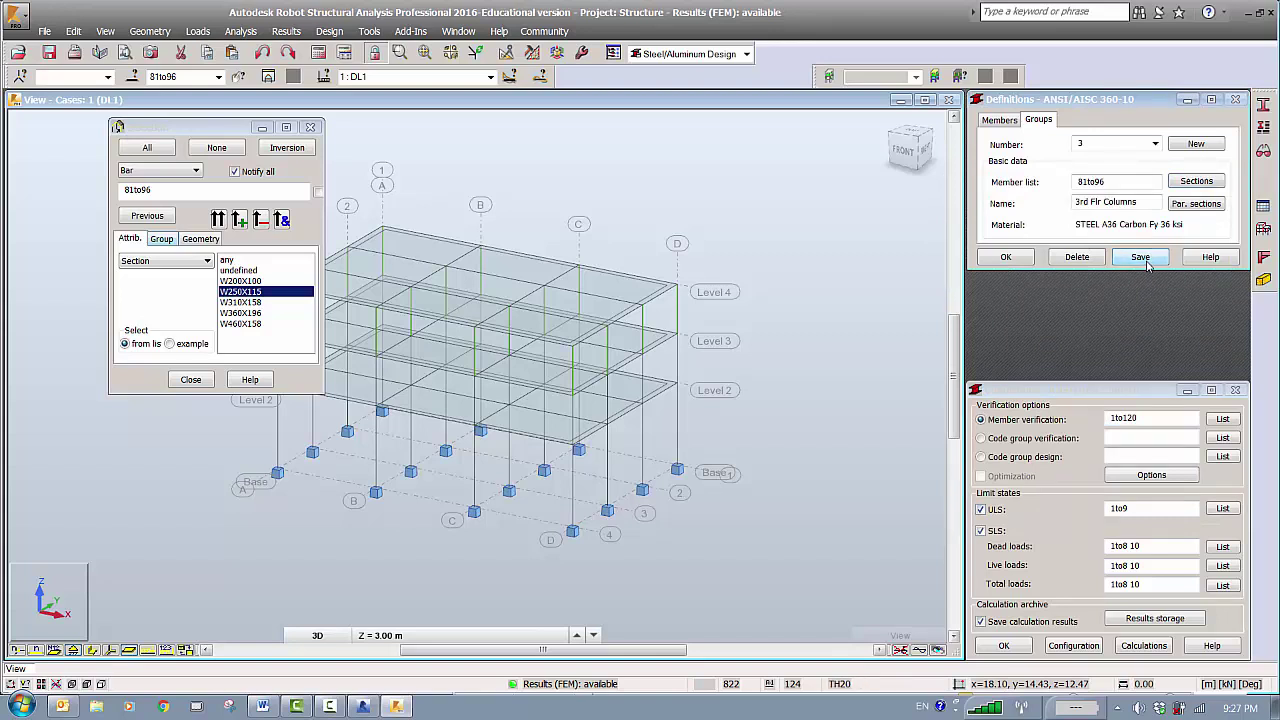
Check the main beam section in the Word document, clear the bar selection, and select all bars with section W360X196.
{"action": "mouse_move", "coordinate": [262, 700]}
{"action": "left_click", "coordinate": [262, 676]}
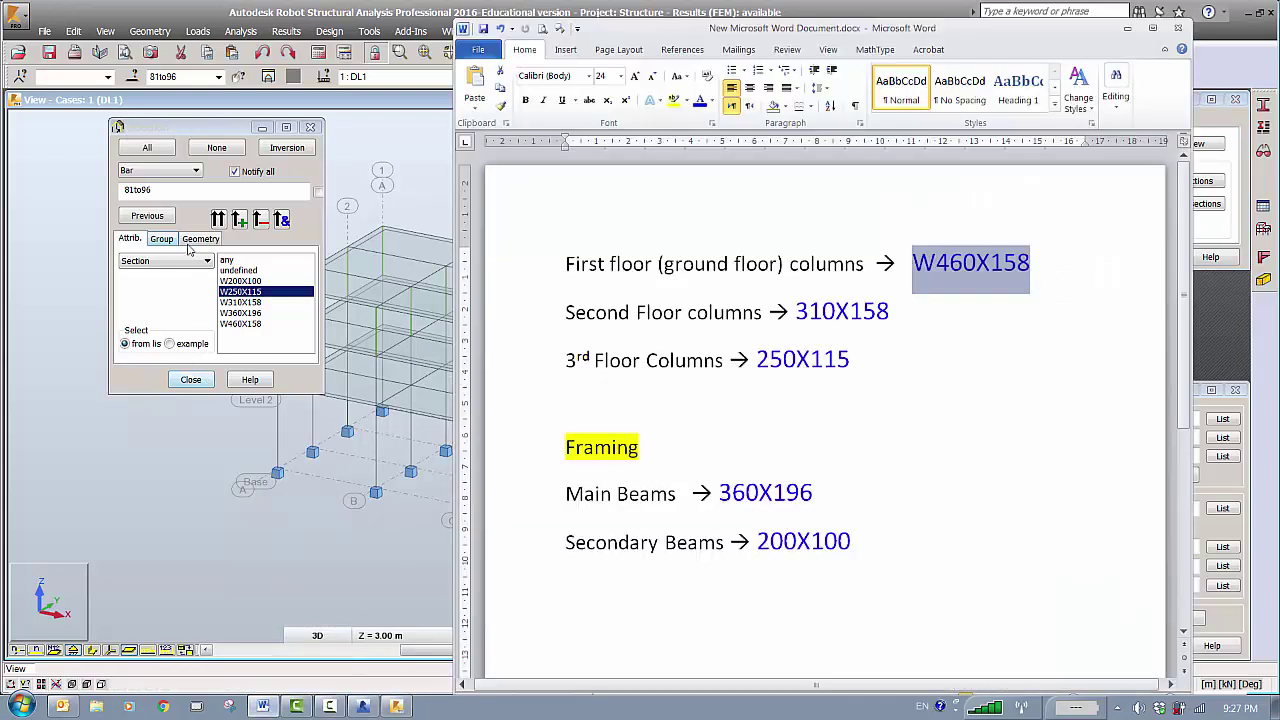
{"action": "left_click", "coordinate": [155, 189]}
{"action": "left_click_drag", "start_coordinate": [155, 189], "coordinate": [70, 187]}
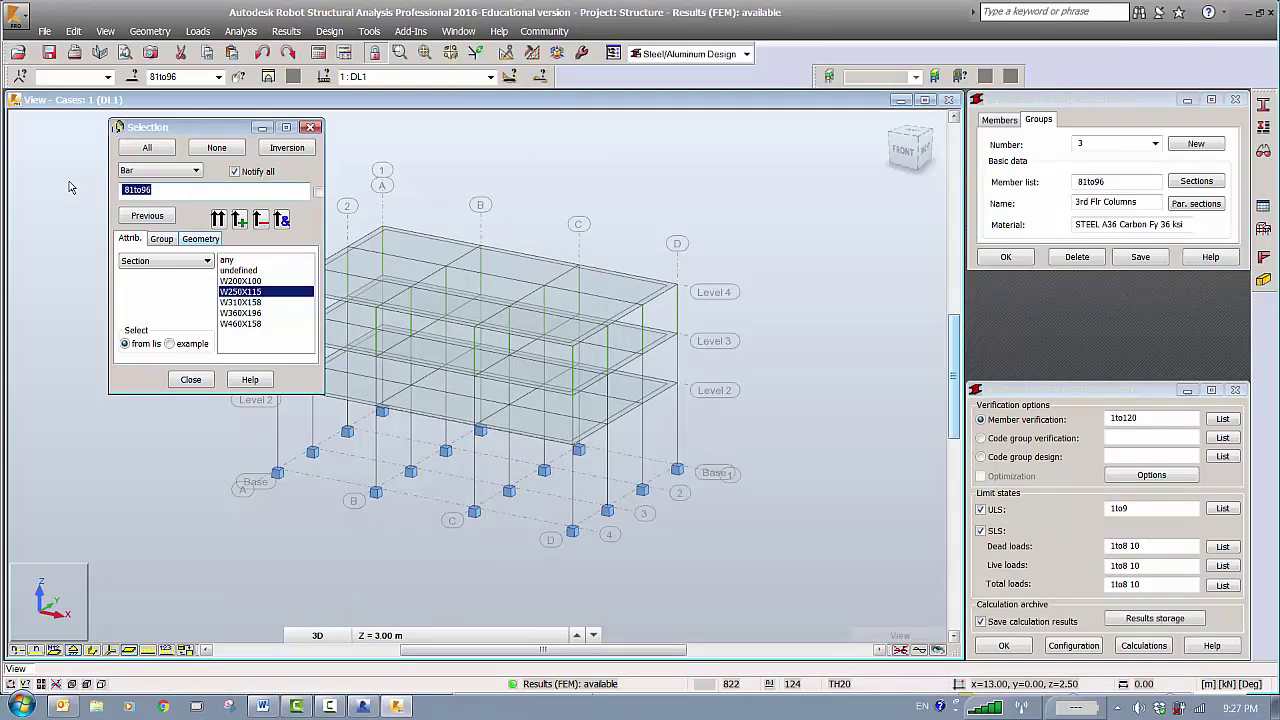
{"action": "key", "text": "Delete"}
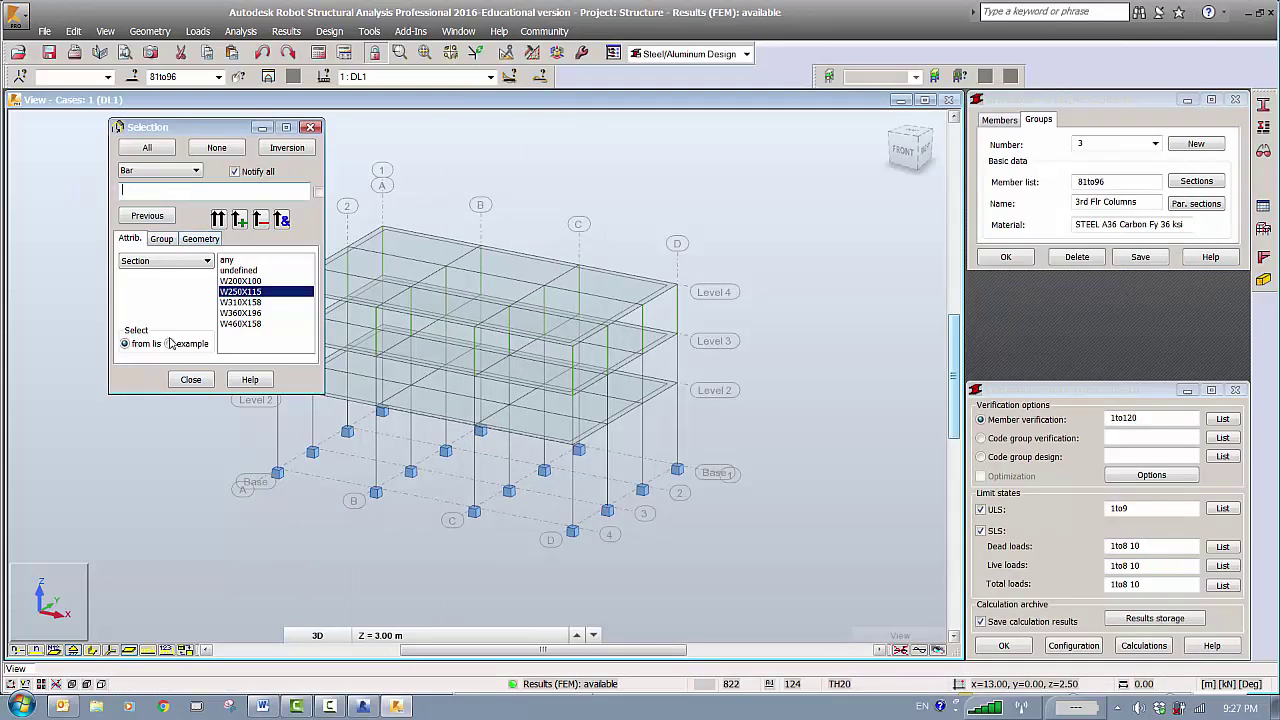
{"action": "left_click", "coordinate": [242, 314]}
Create design group 4 with the member list 17to28 57to68 97to108 copied from the selection and name it Main Beams.
{"action": "left_click_drag", "start_coordinate": [218, 191], "coordinate": [43, 194]}
{"action": "key", "text": "ctrl+c"}
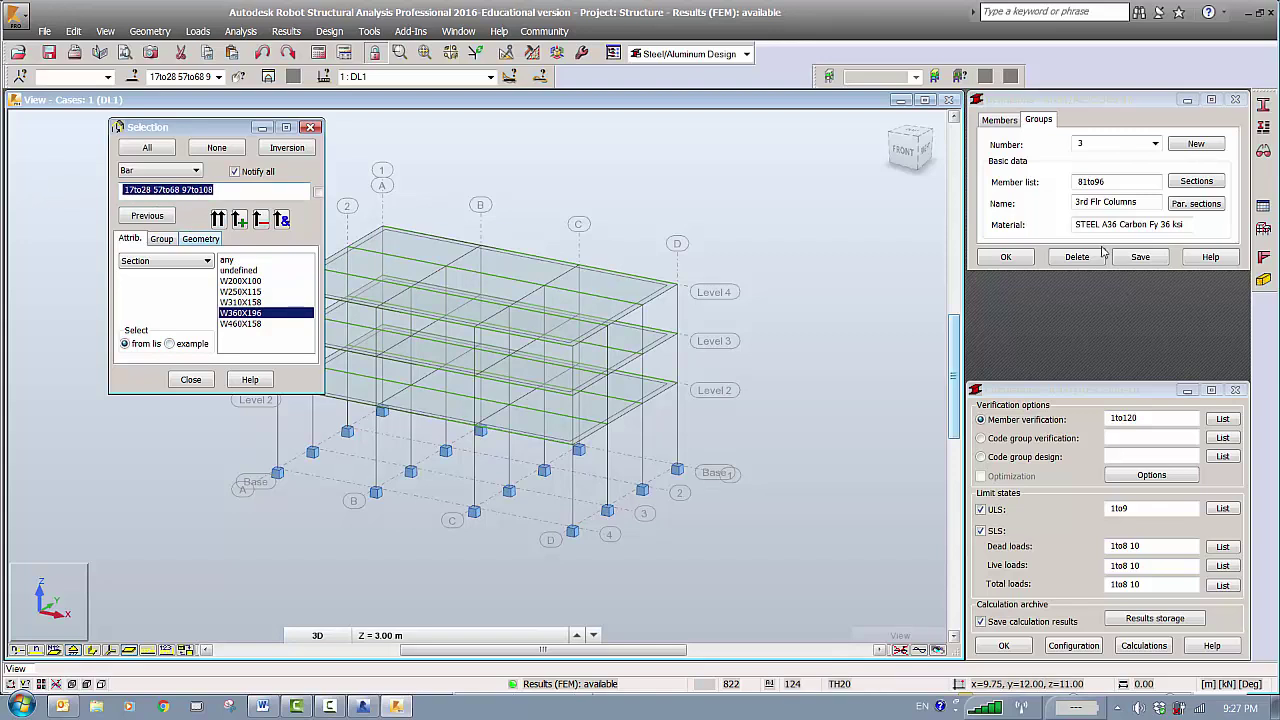
{"action": "left_click", "coordinate": [1183, 147]}
{"action": "left_click", "coordinate": [1183, 147]}
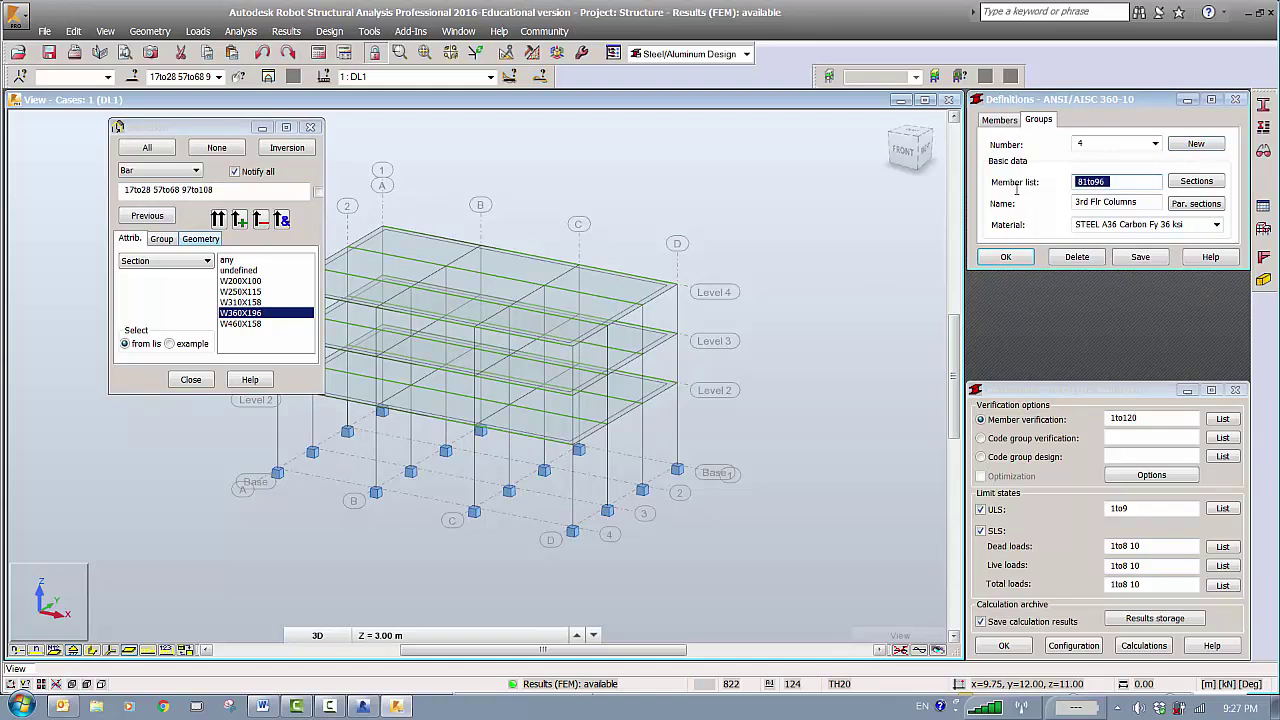
{"action": "key", "text": "ctrl+v"}
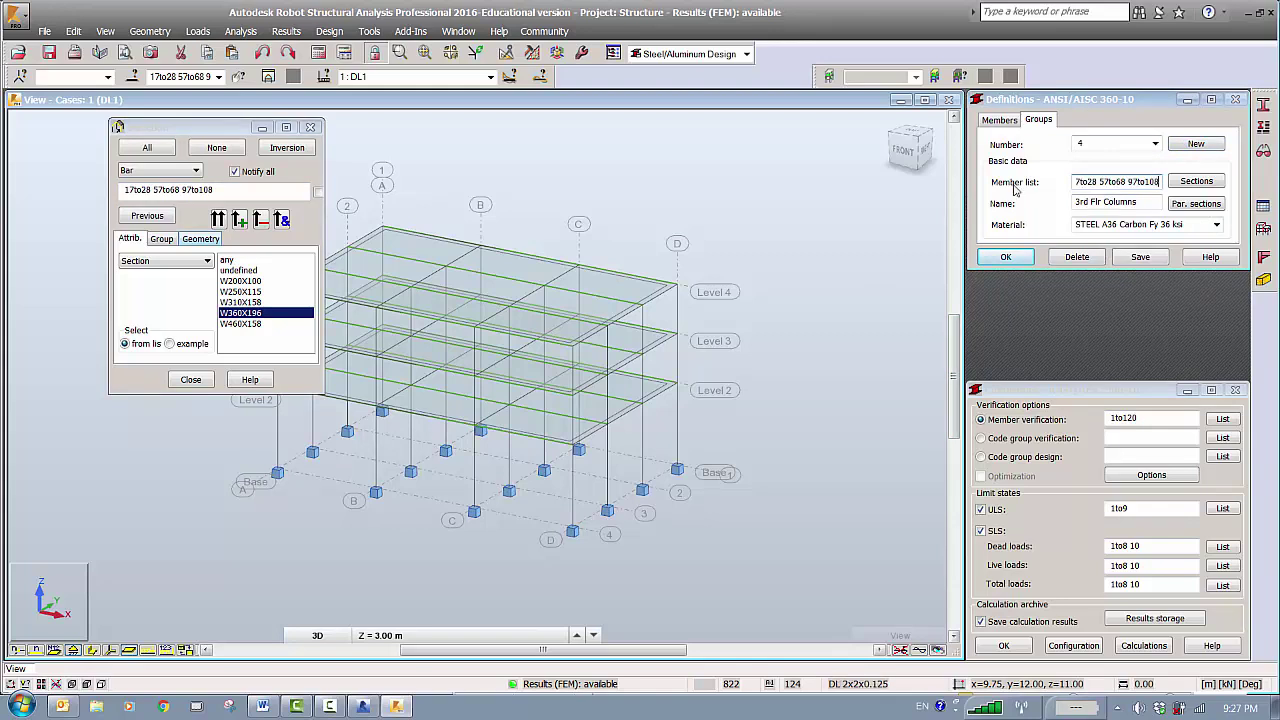
{"action": "double_click", "coordinate": [1087, 201]}
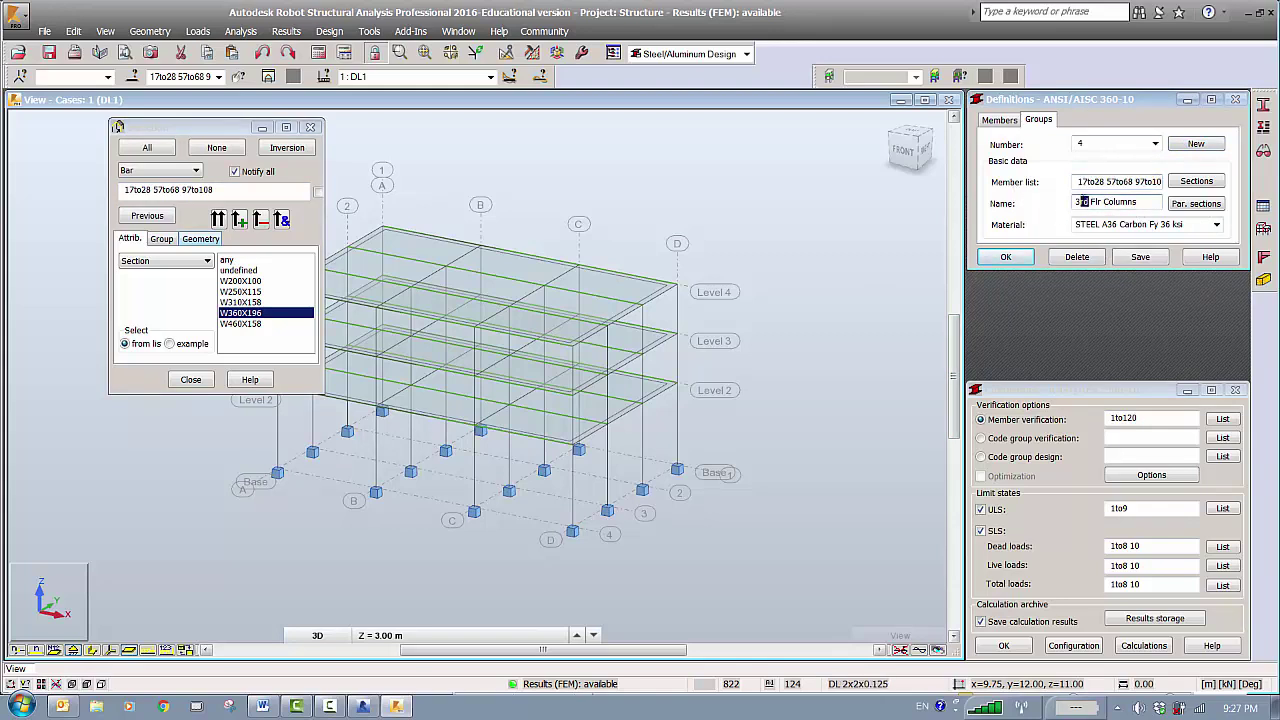
{"action": "left_click", "coordinate": [1138, 201]}
{"action": "left_click_drag", "start_coordinate": [1138, 201], "coordinate": [1032, 201]}
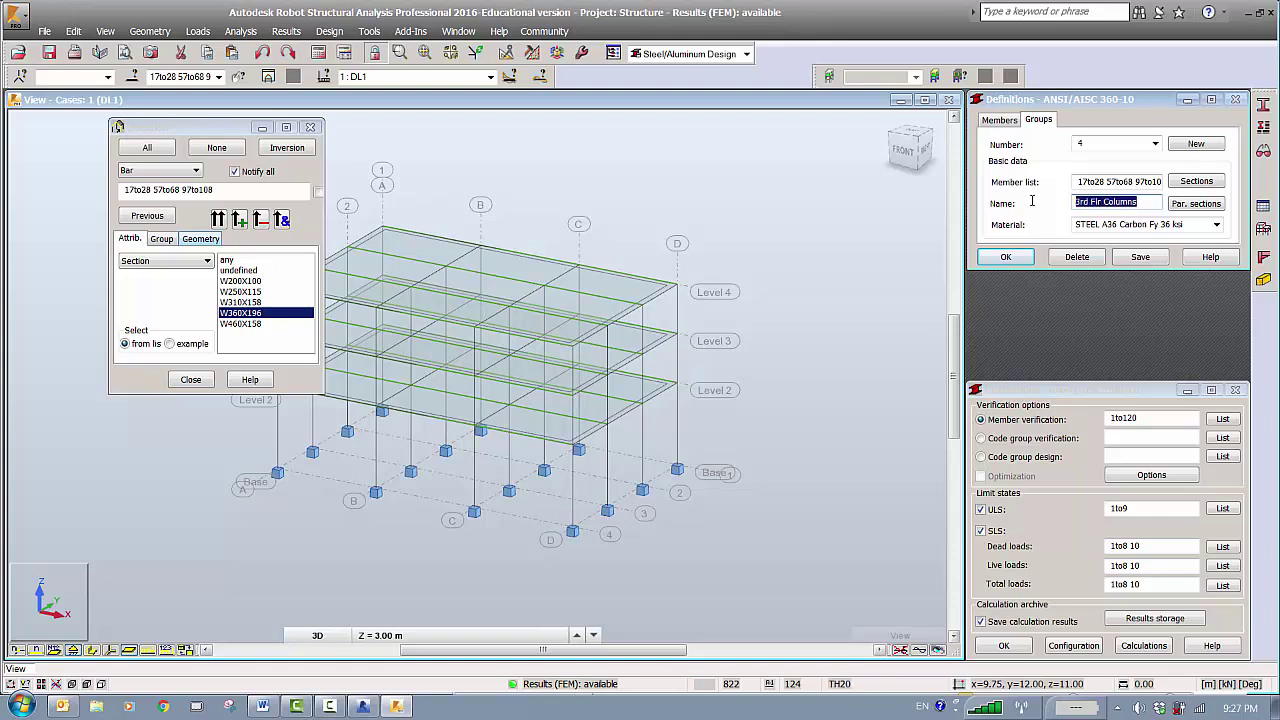
{"action": "type", "text": "Main "}
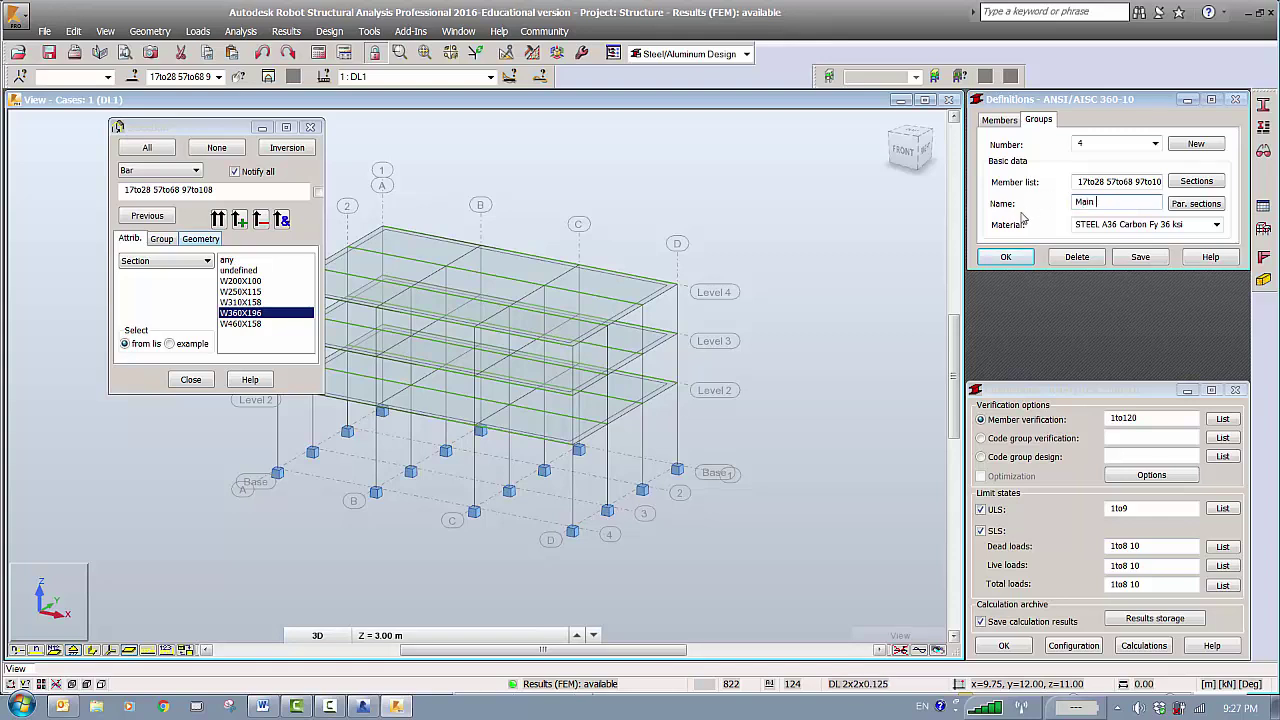
{"action": "type", "text": "Beams"}
Assign the W section family from the CISC9 database to the Main Beams group and save the group.
{"action": "left_click", "coordinate": [1205, 183]}
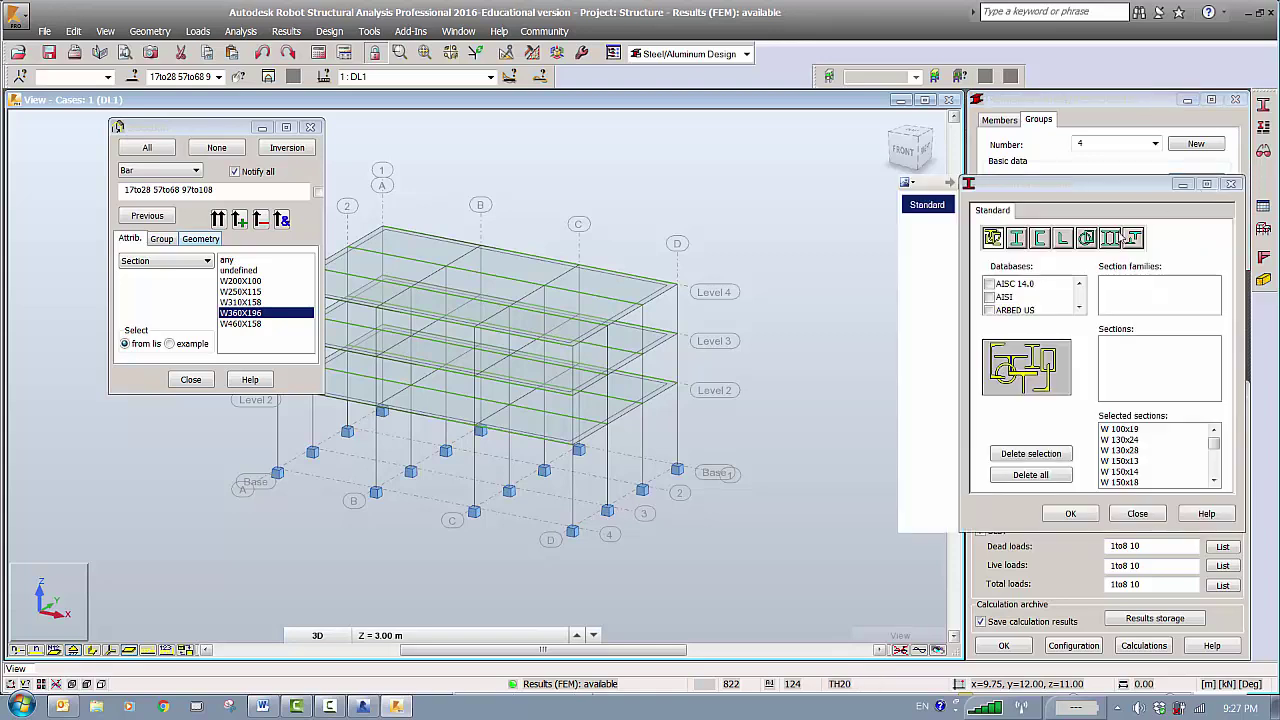
{"action": "left_click", "coordinate": [1079, 307]}
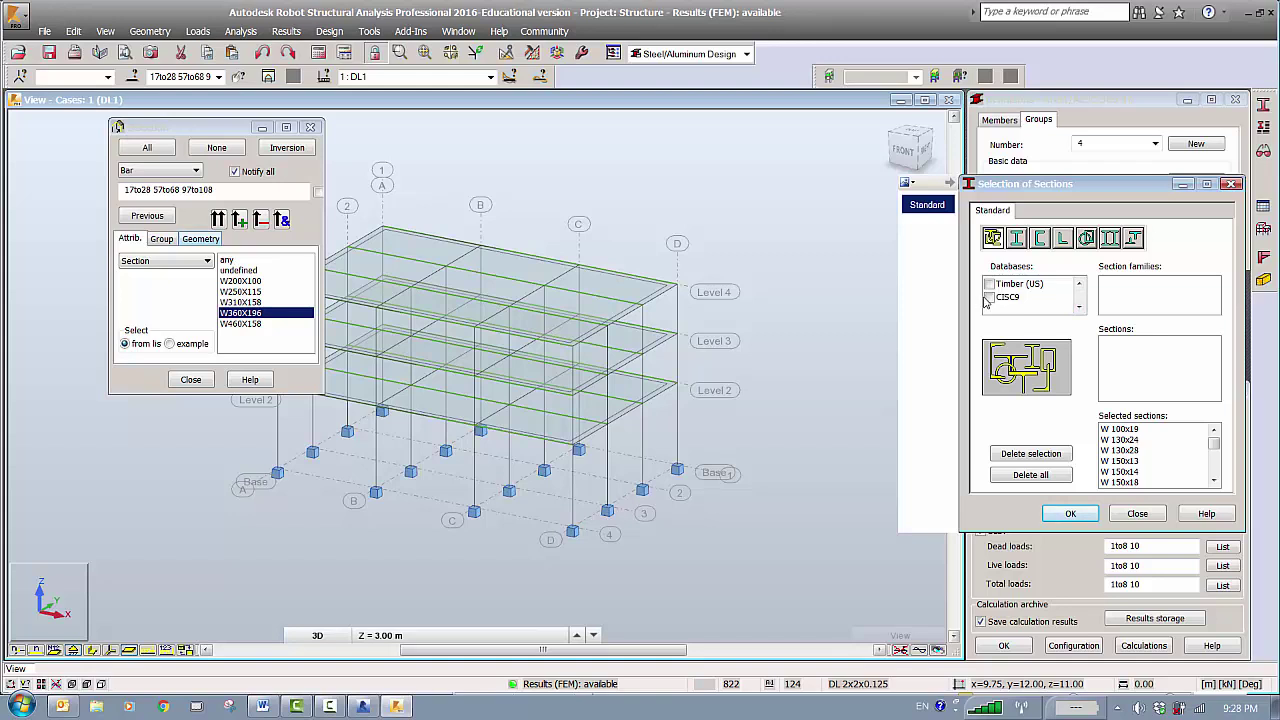
{"action": "left_click", "coordinate": [990, 300]}
{"action": "left_click", "coordinate": [1214, 308]}
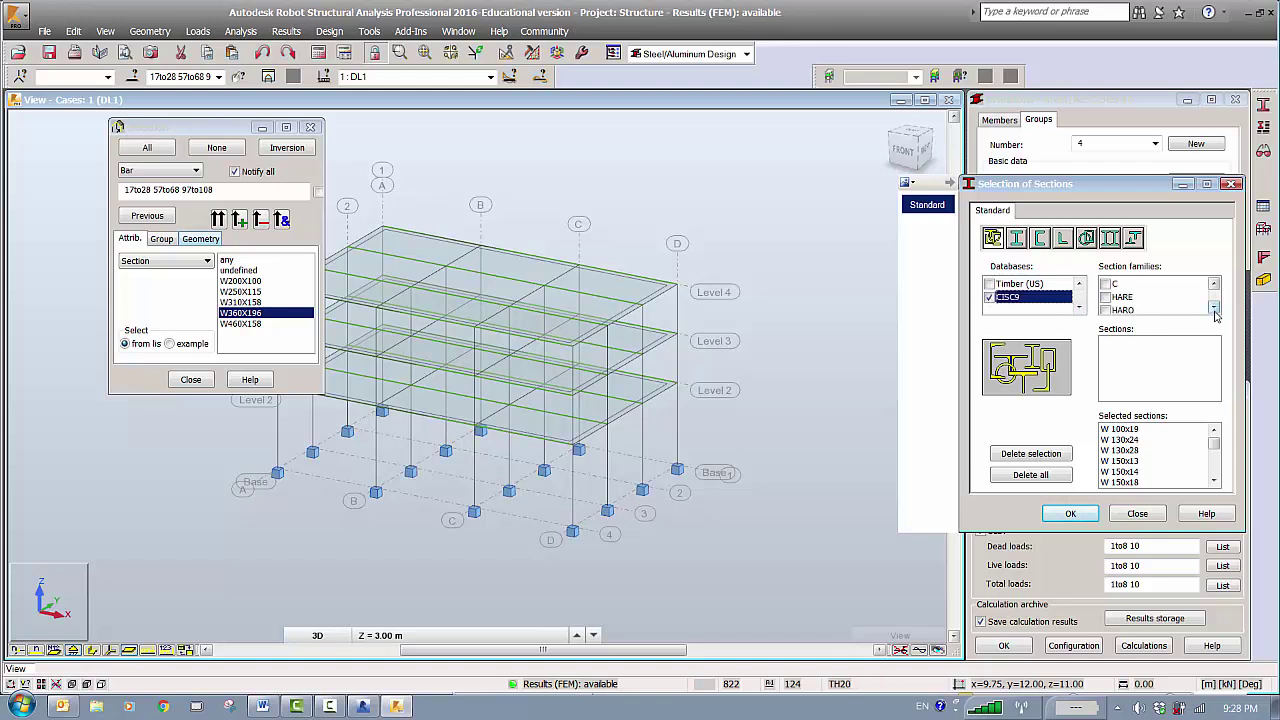
{"action": "left_click", "coordinate": [1214, 308]}
{"action": "left_click", "coordinate": [1214, 308]}
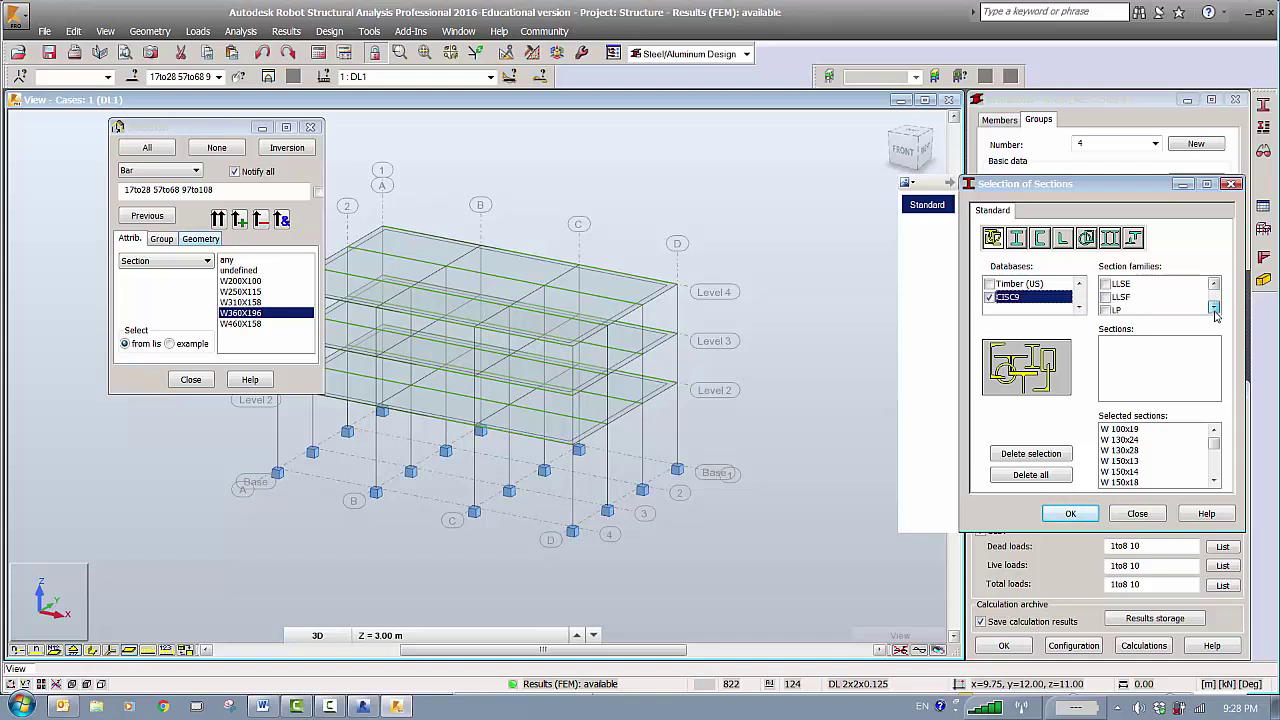
{"action": "left_click", "coordinate": [1214, 308]}
{"action": "left_click", "coordinate": [1214, 308]}
{"action": "left_click", "coordinate": [1214, 284]}
{"action": "left_click", "coordinate": [1105, 284]}
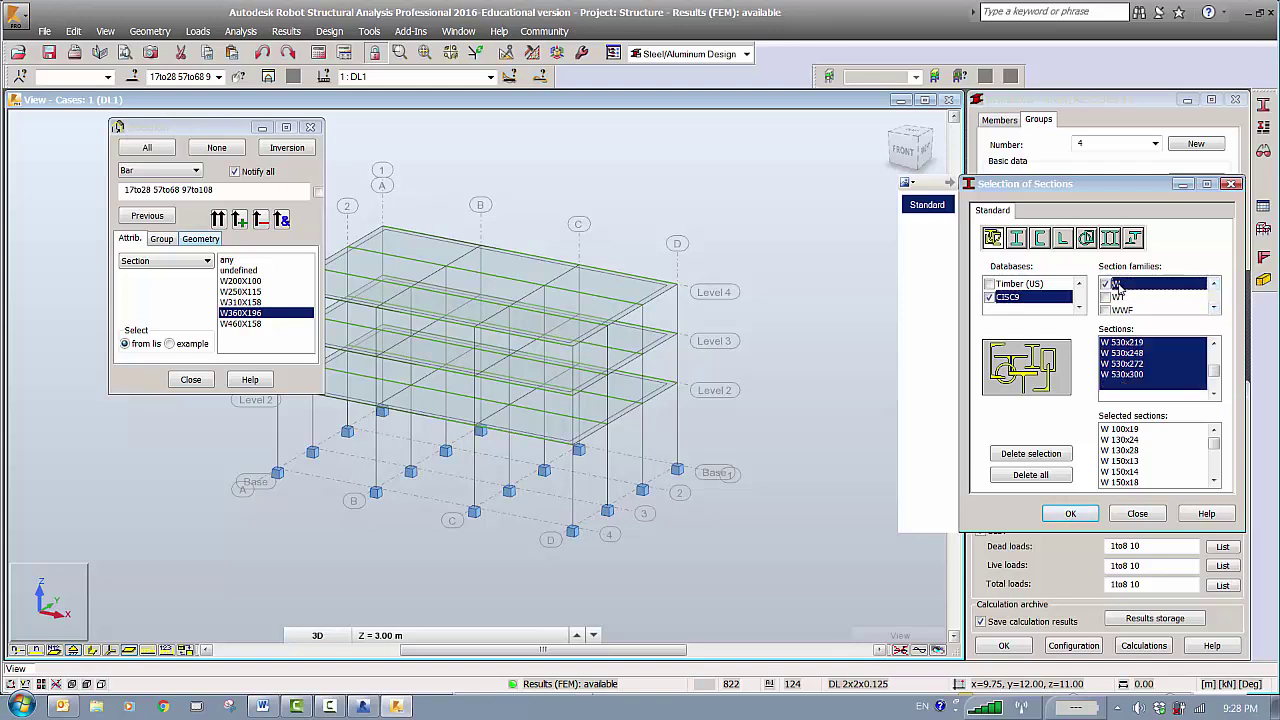
{"action": "left_click", "coordinate": [1070, 513]}
{"action": "left_click", "coordinate": [1140, 259]}
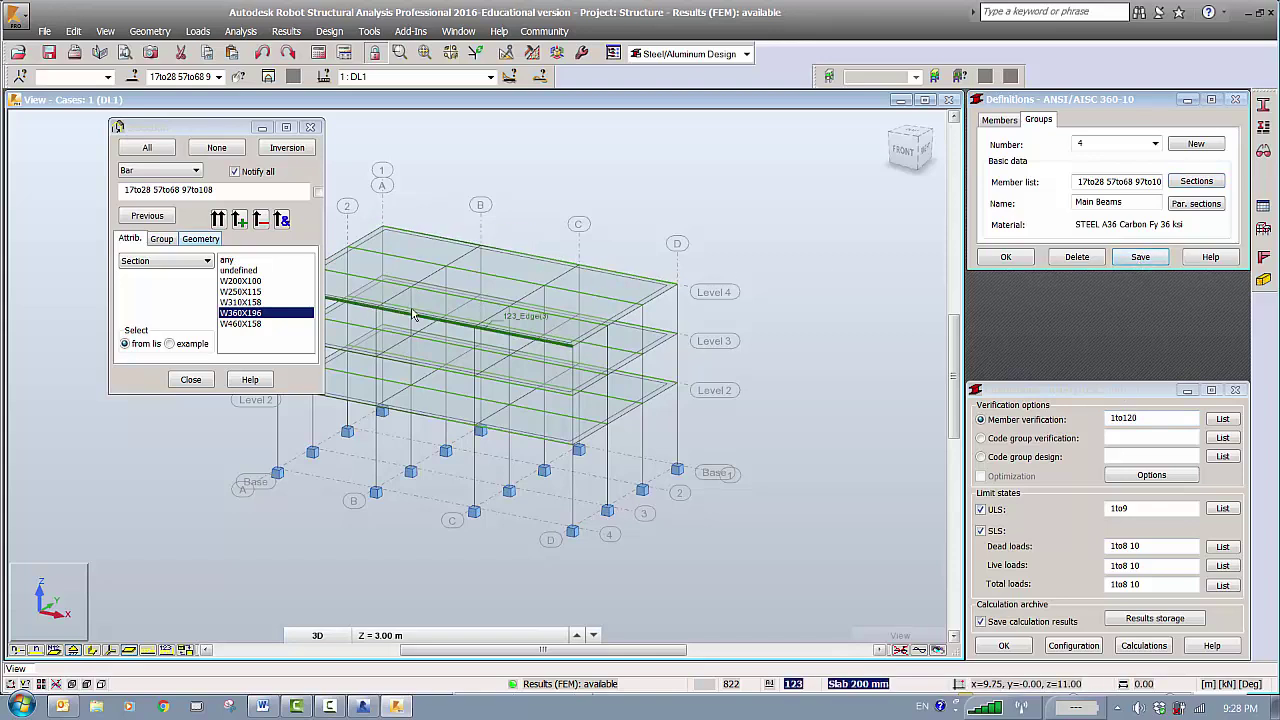
Check the secondary beam section in the Word document, clear the bar selection, and select all bars with section W200X100.
{"action": "left_click", "coordinate": [262, 706]}
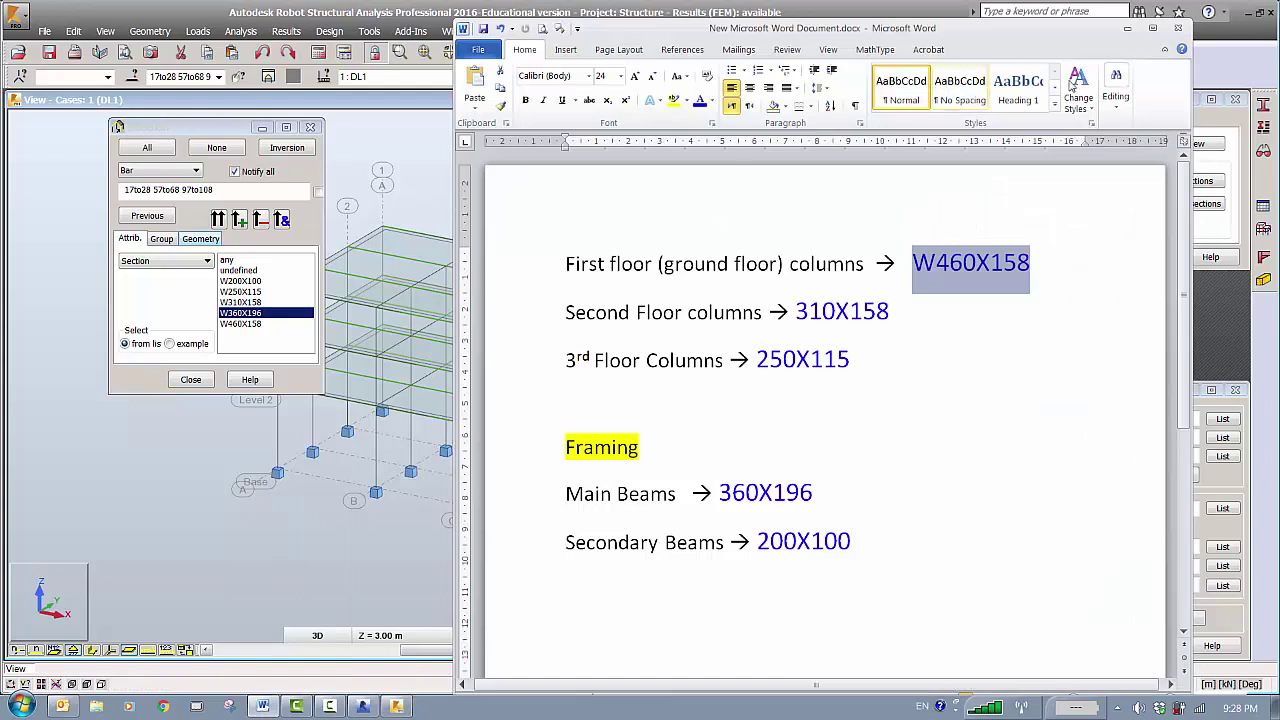
{"action": "key", "text": "alt+Tab"}
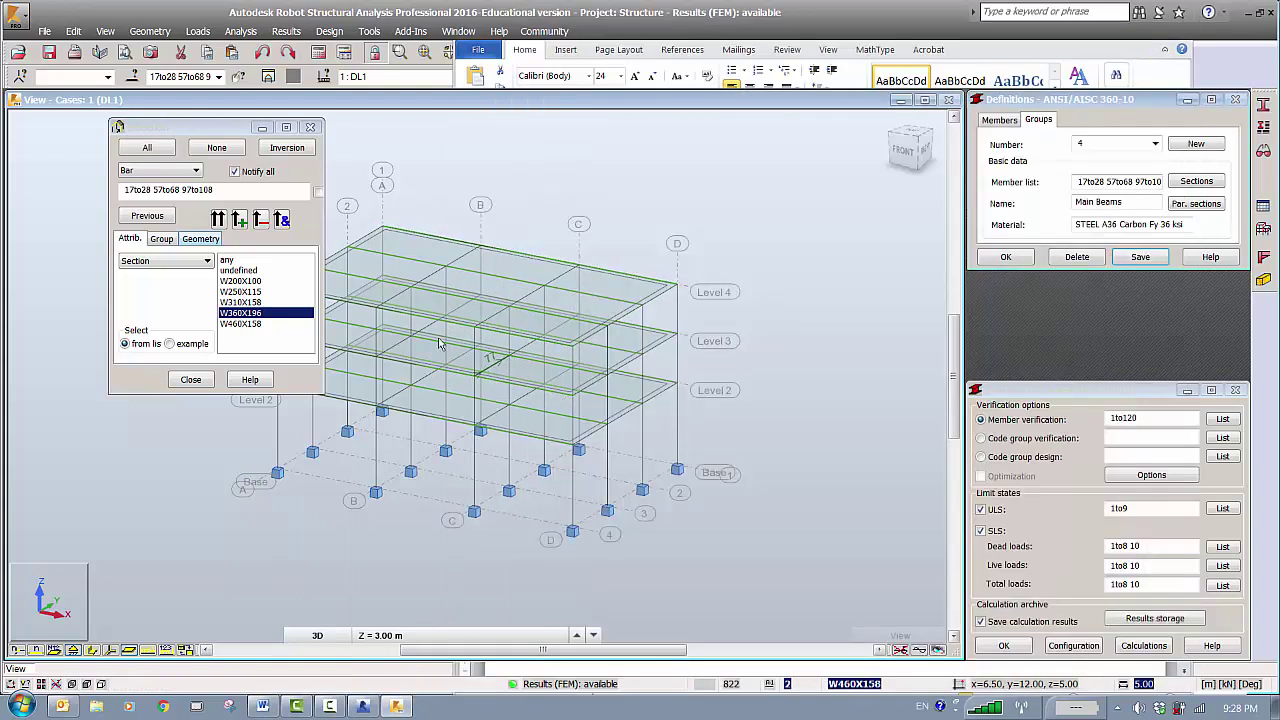
{"action": "left_click", "coordinate": [226, 191]}
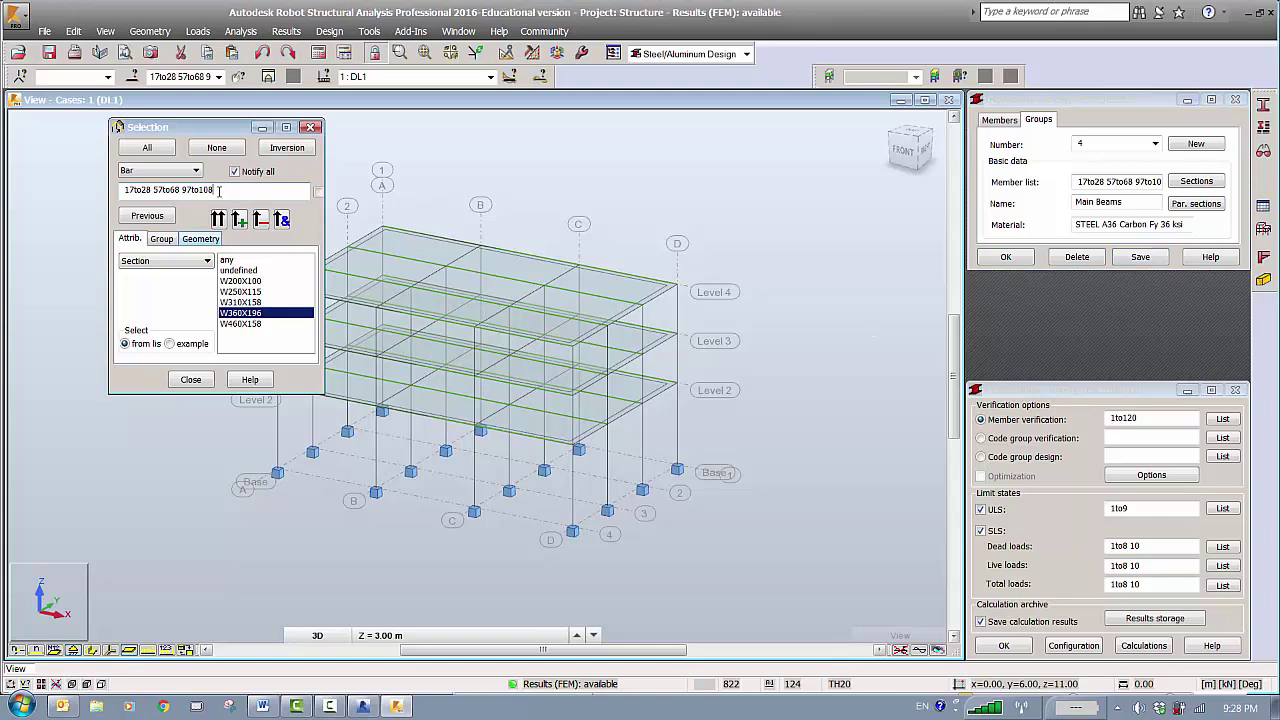
{"action": "key", "text": "ctrl+shift+Left"}
{"action": "key", "text": "ctrl+shift+Left"}
{"action": "key", "text": "ctrl+shift+Left"}
{"action": "key", "text": "Delete"}
{"action": "left_click", "coordinate": [240, 281]}
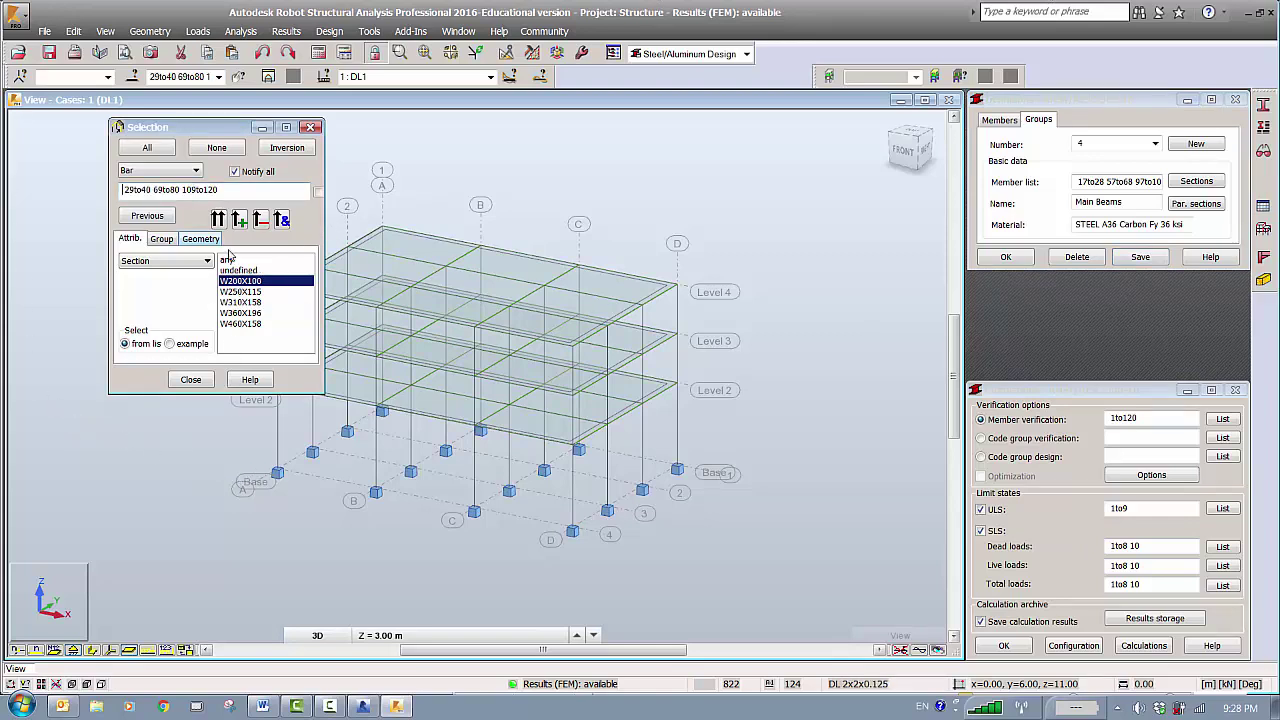
{"action": "left_click_drag", "start_coordinate": [220, 190], "coordinate": [22, 194]}
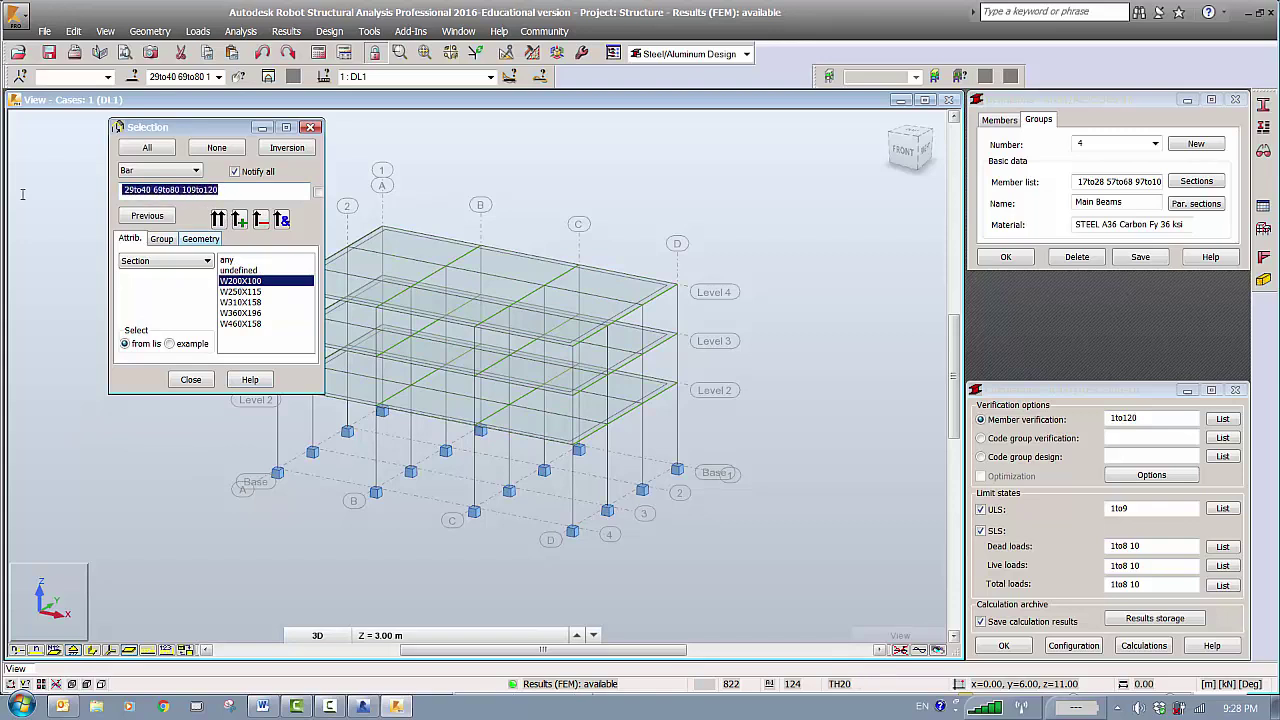
{"action": "double_click", "coordinate": [1104, 184]}
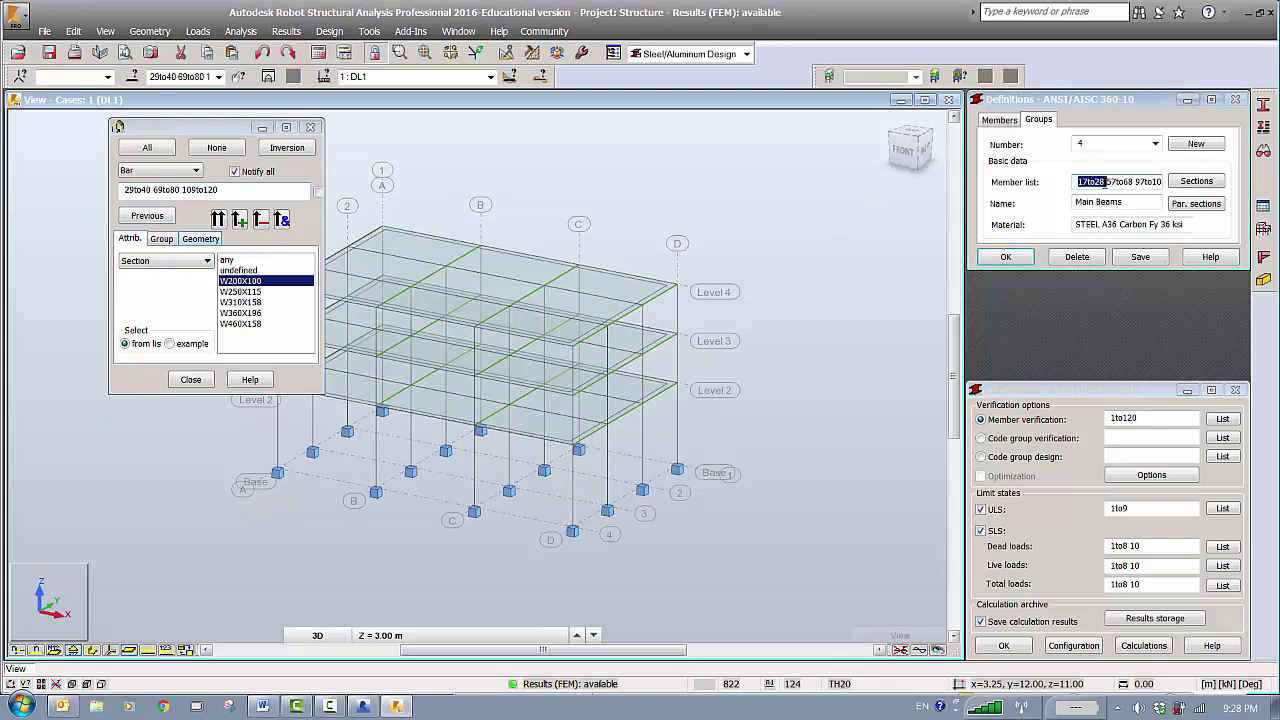
{"action": "key", "text": "Delete"}
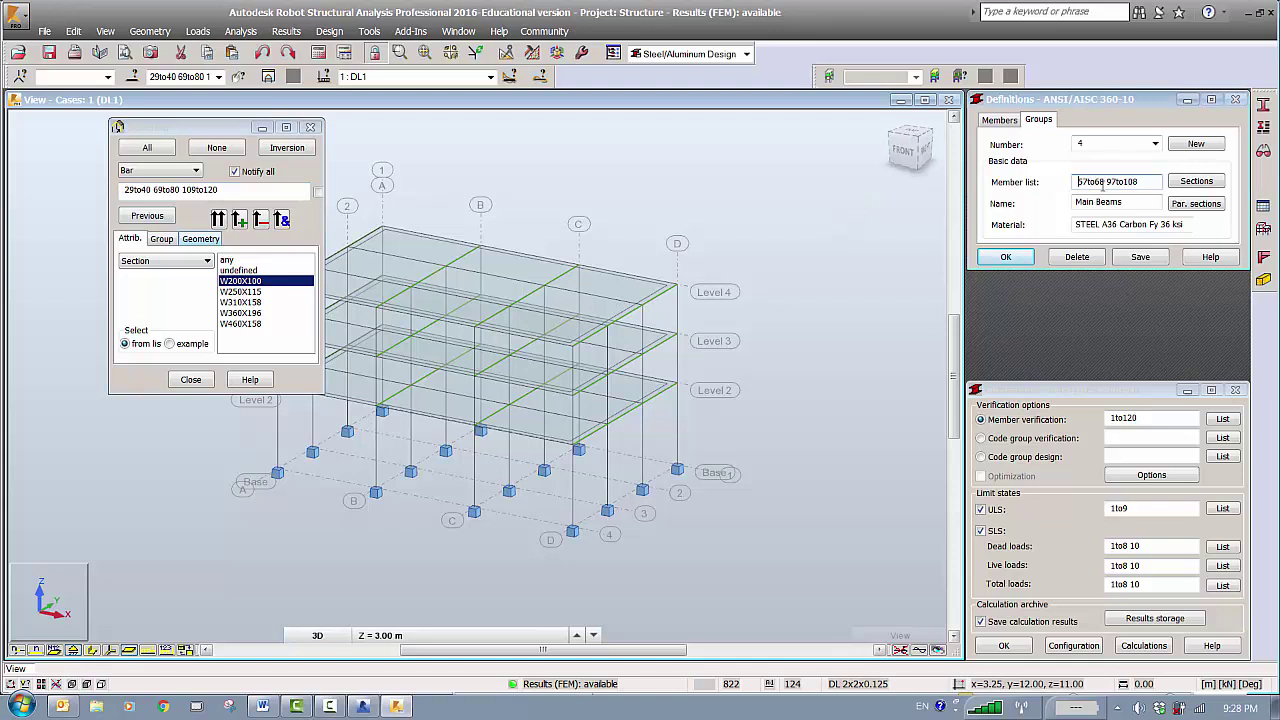
{"action": "key", "text": "Delete"}
{"action": "key", "text": "Delete"}
{"action": "key", "text": "Delete"}
{"action": "key", "text": "Delete"}
{"action": "key", "text": "Delete"}
{"action": "key", "text": "Delete"}
{"action": "key", "text": "Delete"}
{"action": "key", "text": "Delete"}
{"action": "key", "text": "Delete"}
{"action": "key", "text": "Delete"}
{"action": "key", "text": "Delete"}
{"action": "key", "text": "Delete"}
{"action": "key", "text": "Delete"}
{"action": "key", "text": "Delete"}
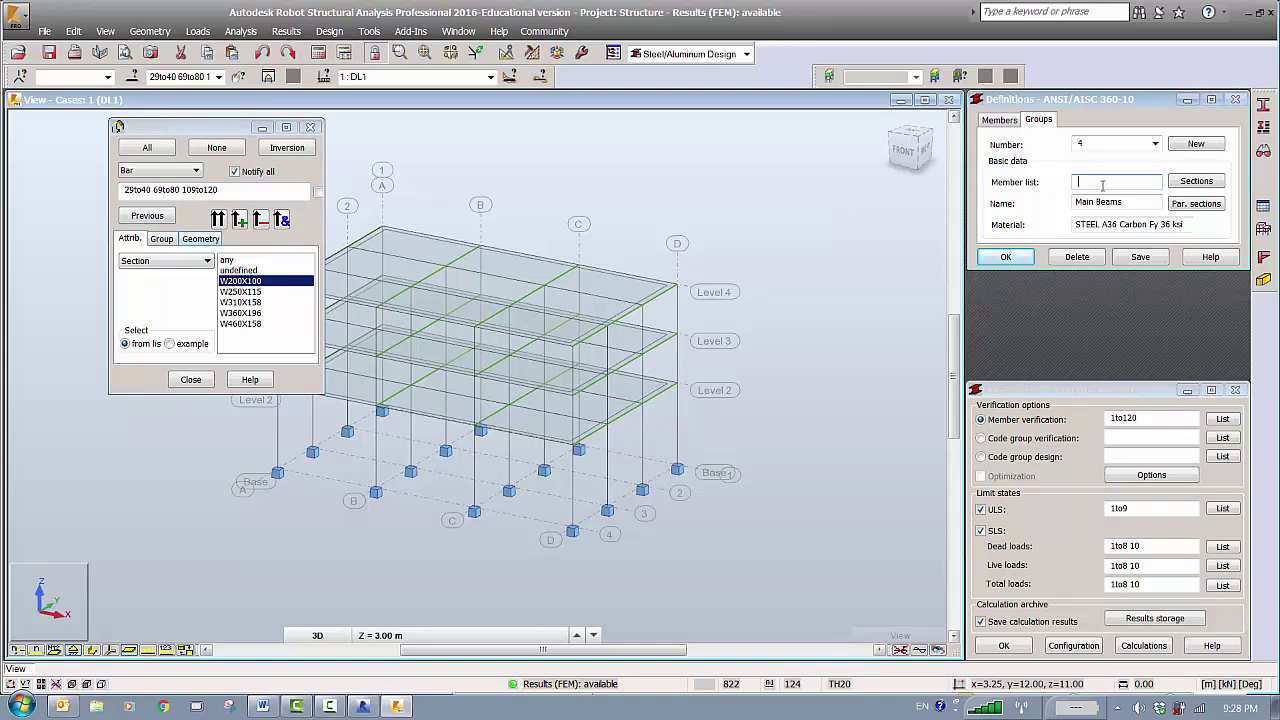
{"action": "type", "text": "29to40 69to80 109to120"}
Create design group 5 without saving the changes to the Main Beams group, and clear the new group's member list.
{"action": "left_click", "coordinate": [1205, 144]}
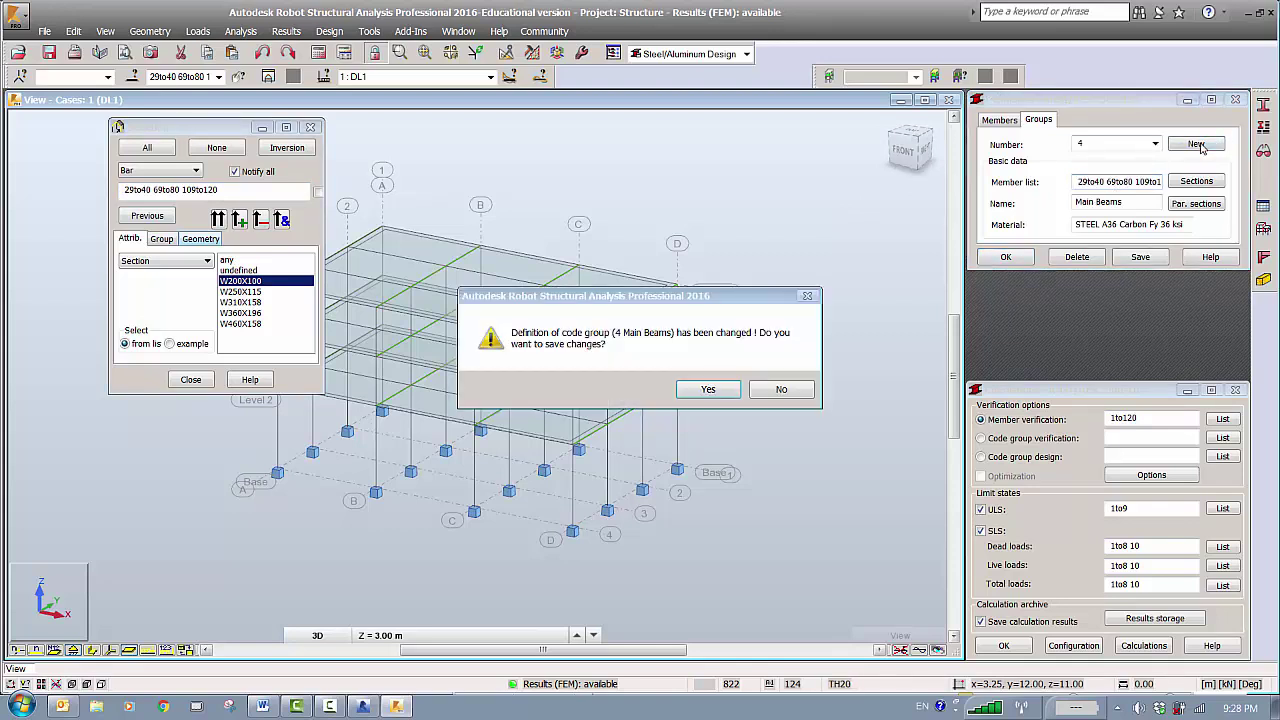
{"action": "left_click", "coordinate": [781, 389]}
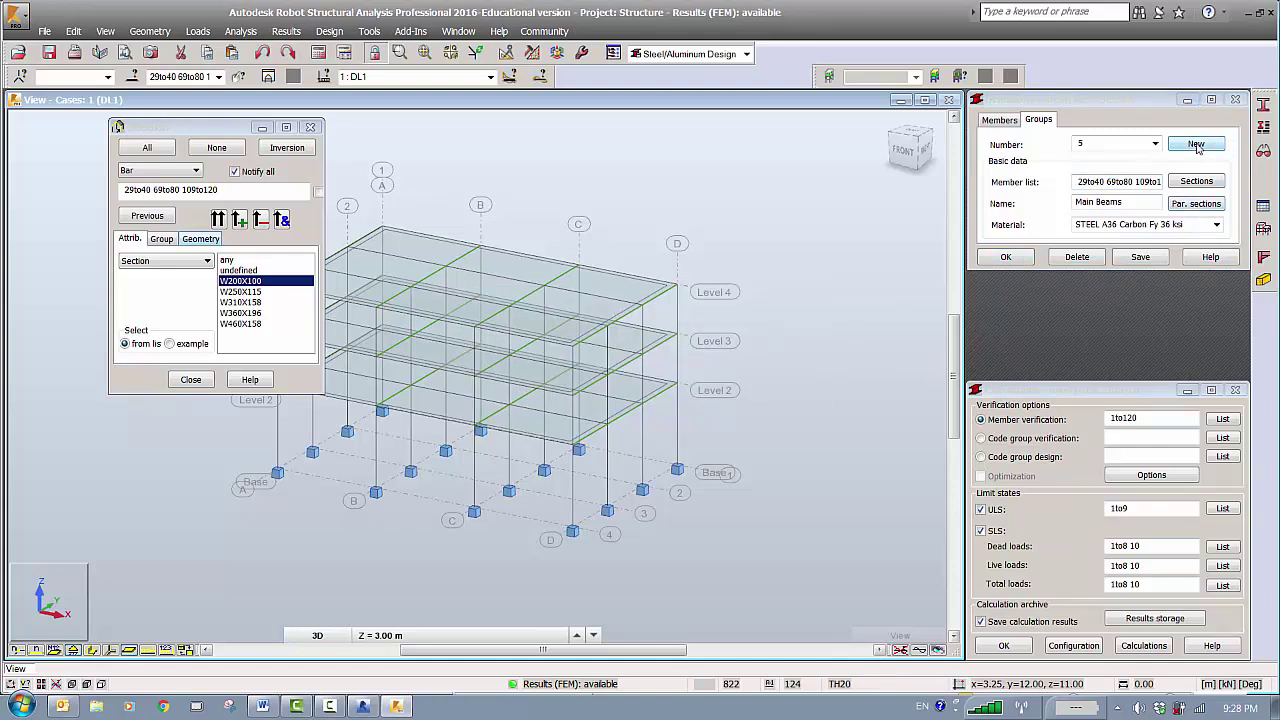
{"action": "left_click", "coordinate": [1126, 183]}
{"action": "left_click_drag", "start_coordinate": [1158, 182], "coordinate": [968, 187]}
{"action": "key", "text": "ctrl+c"}
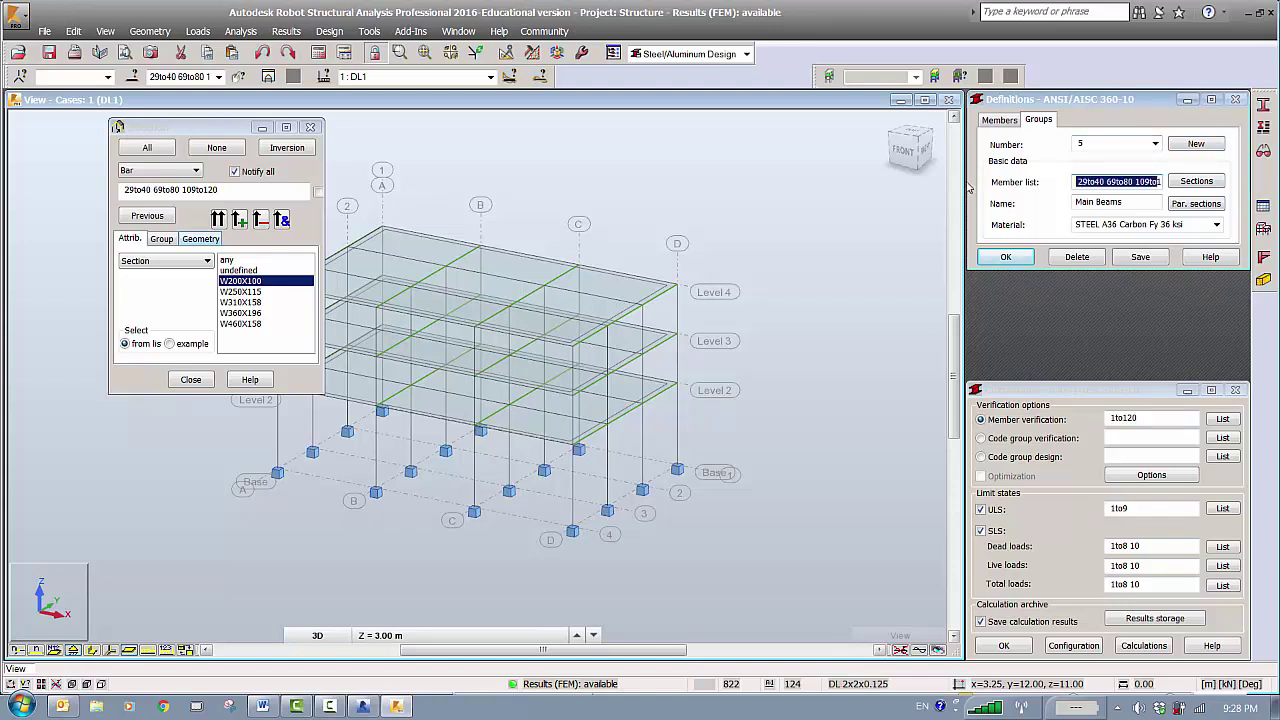
{"action": "type", "text": "20"}
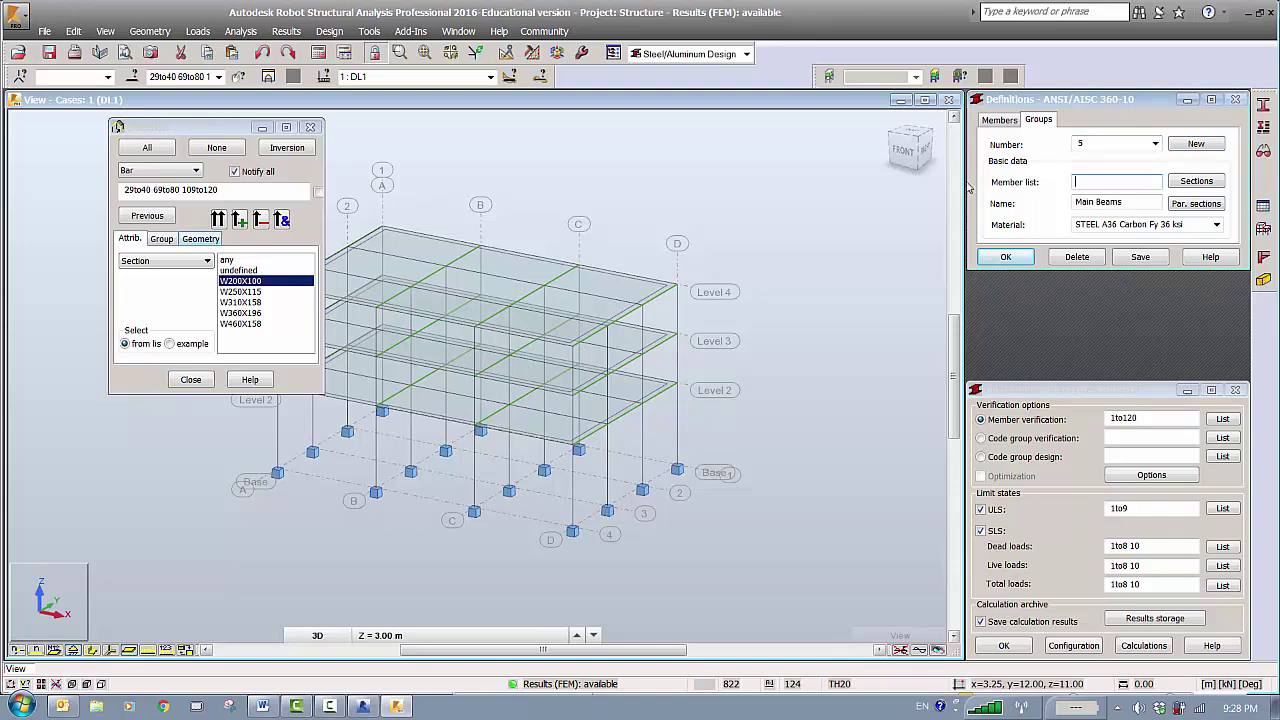
Set group 5's member list to 29to40 69to80 109to120, copied from the bar selection, and name the group Secondary Beams.
{"action": "left_click_drag", "start_coordinate": [298, 188], "coordinate": [3, 198]}
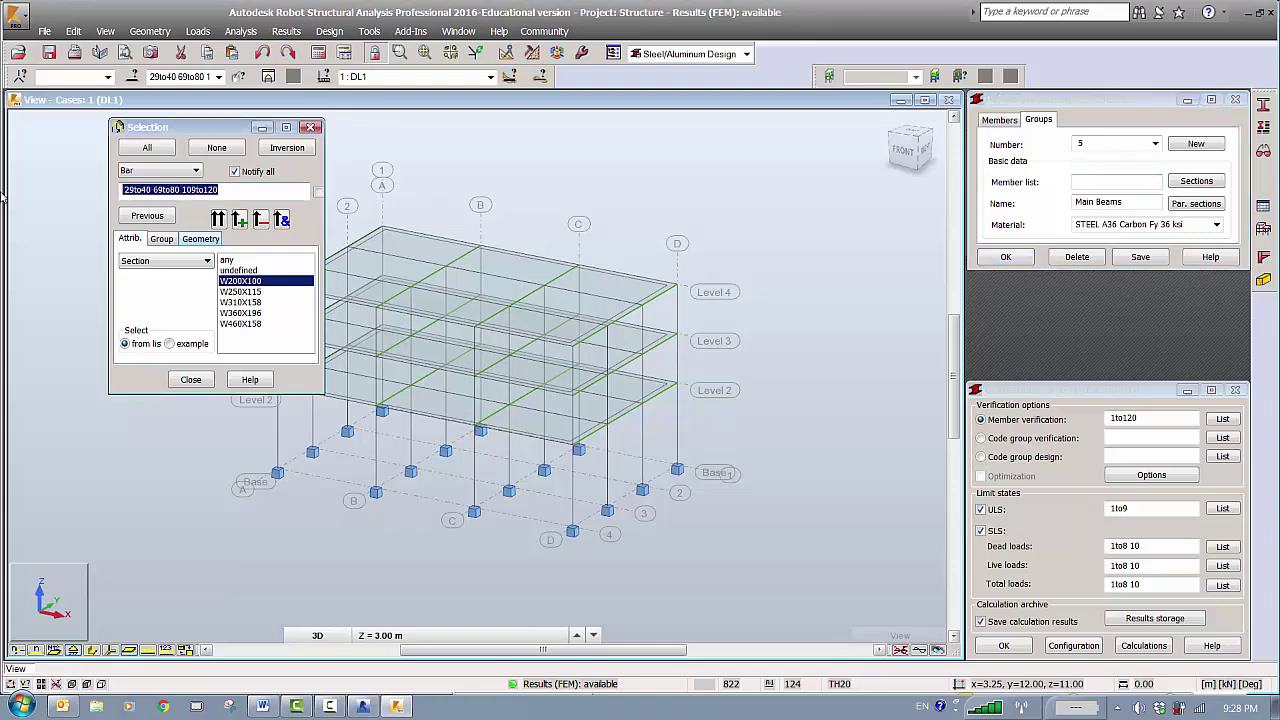
{"action": "left_click", "coordinate": [1118, 187]}
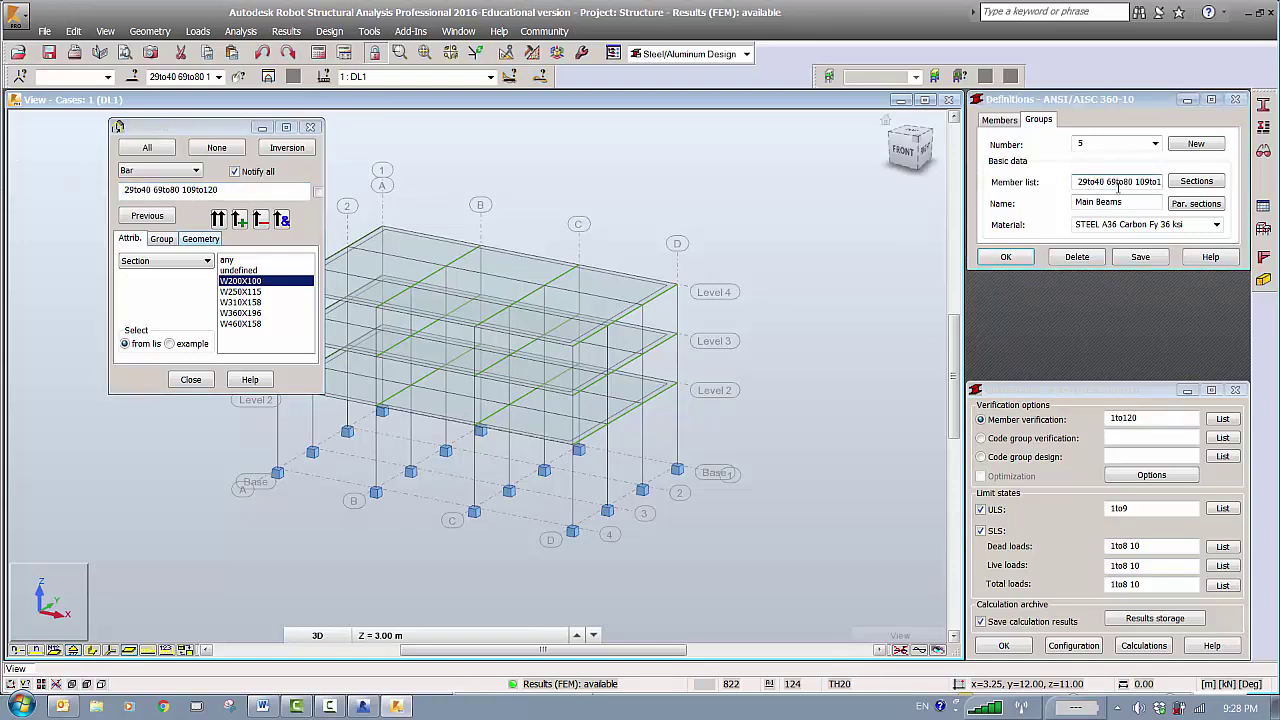
{"action": "type", "text": "to80 10"}
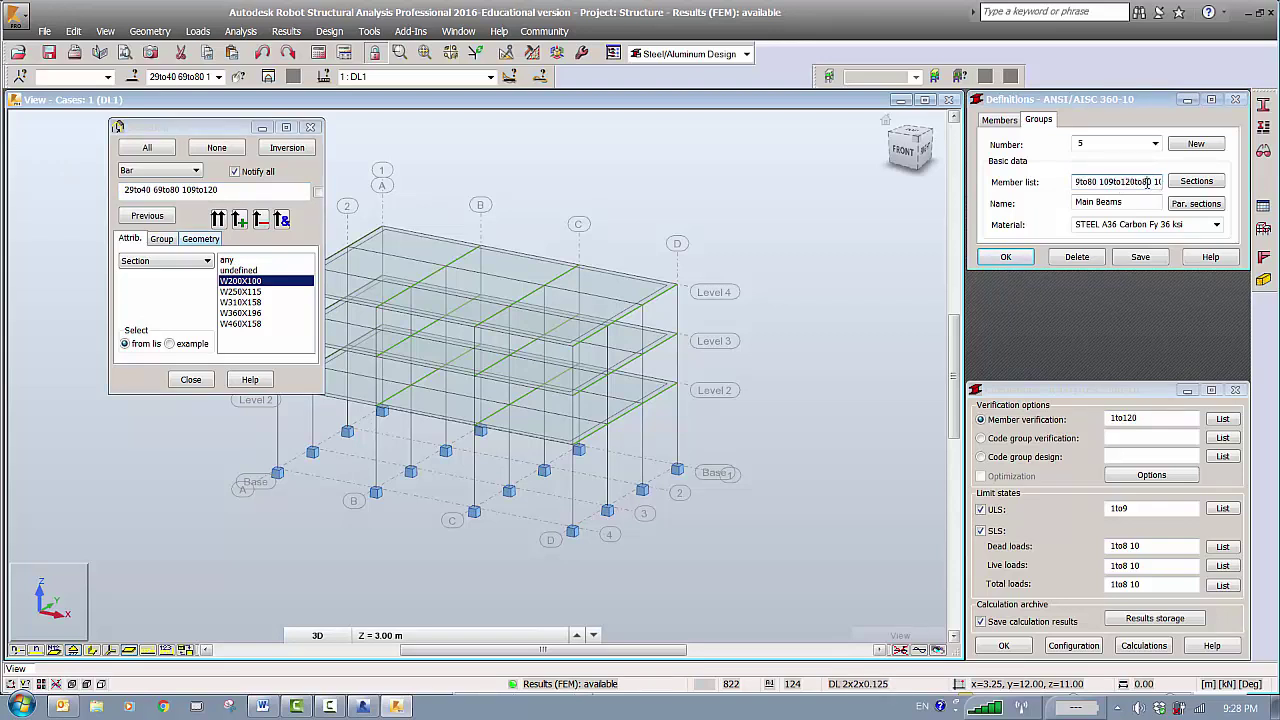
{"action": "double_click", "coordinate": [1148, 184]}
{"action": "type", "text": "29to40 69to80"}
{"action": "key", "text": "Return"}
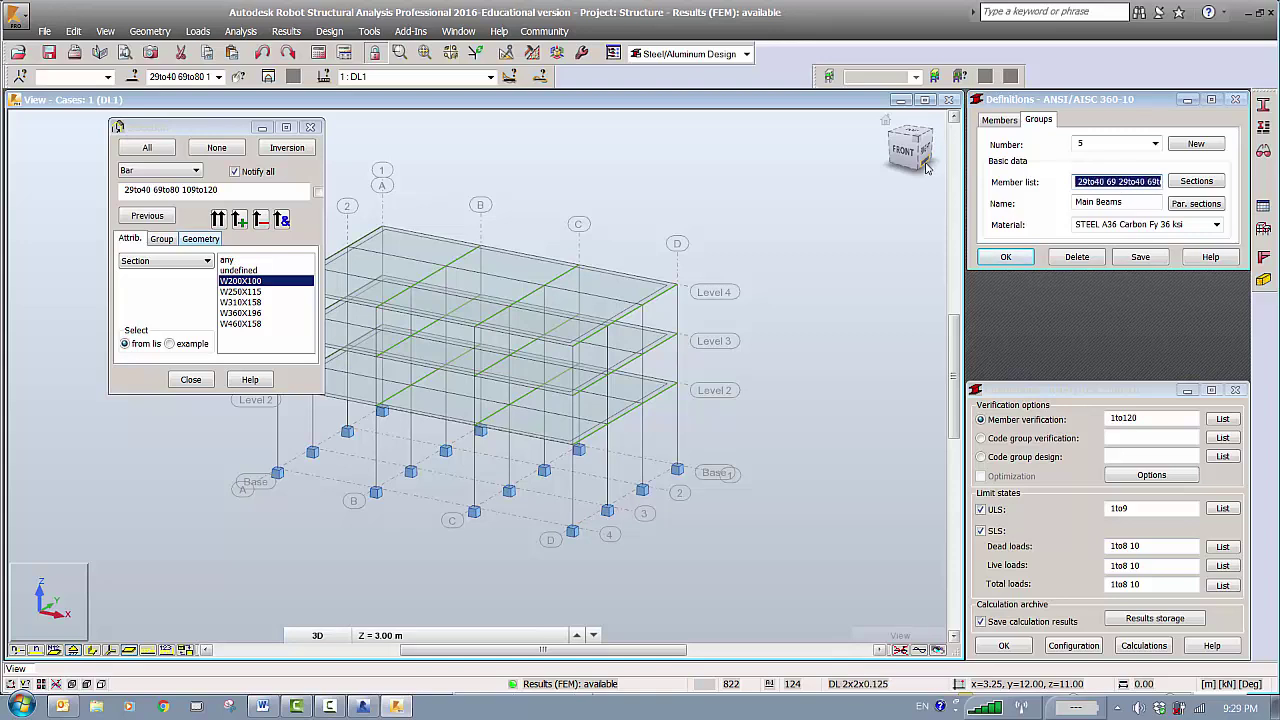
{"action": "key", "text": "Delete"}
{"action": "key", "text": "ctrl+v"}
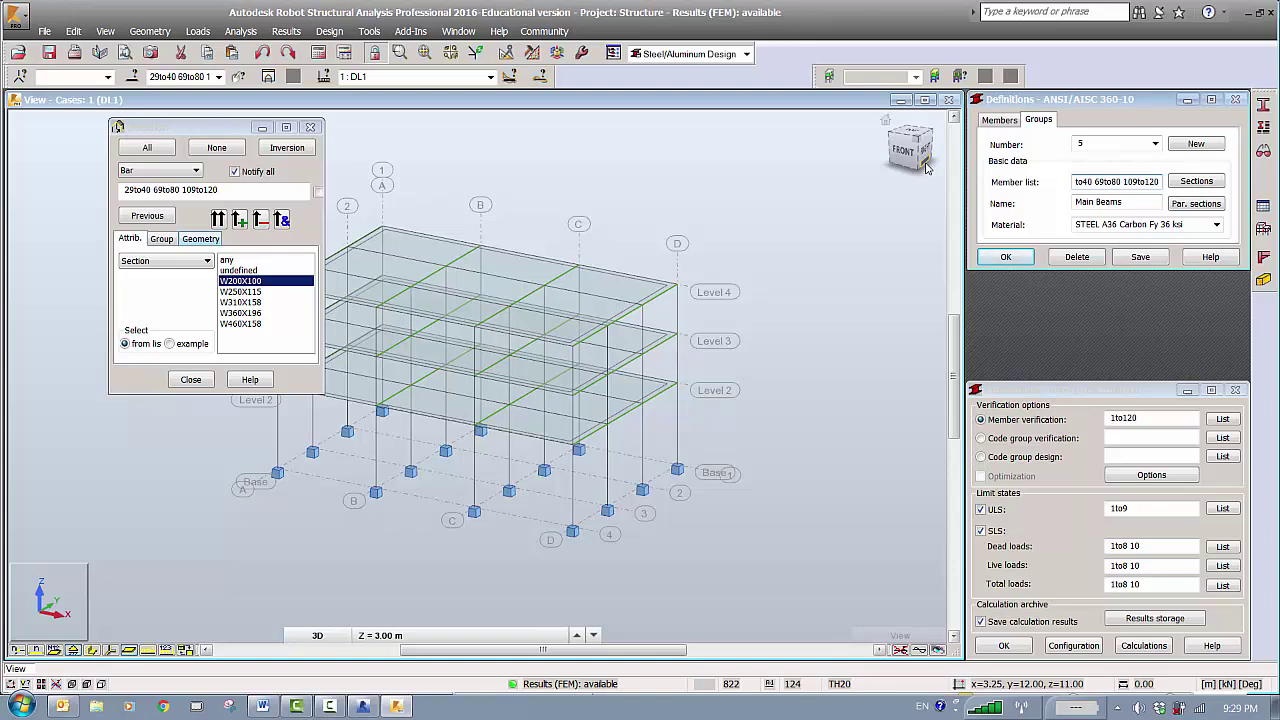
{"action": "double_click", "coordinate": [1092, 201]}
{"action": "type", "text": "Seconda"}
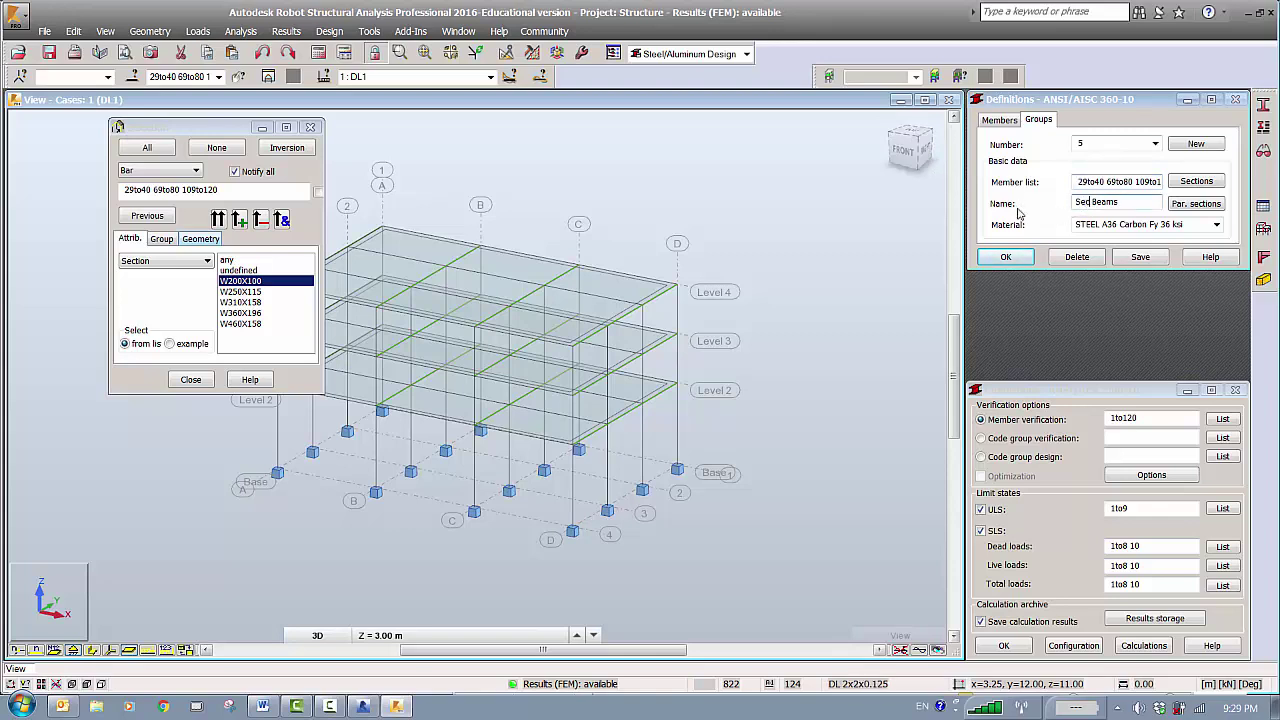
{"action": "type", "text": "ry"}
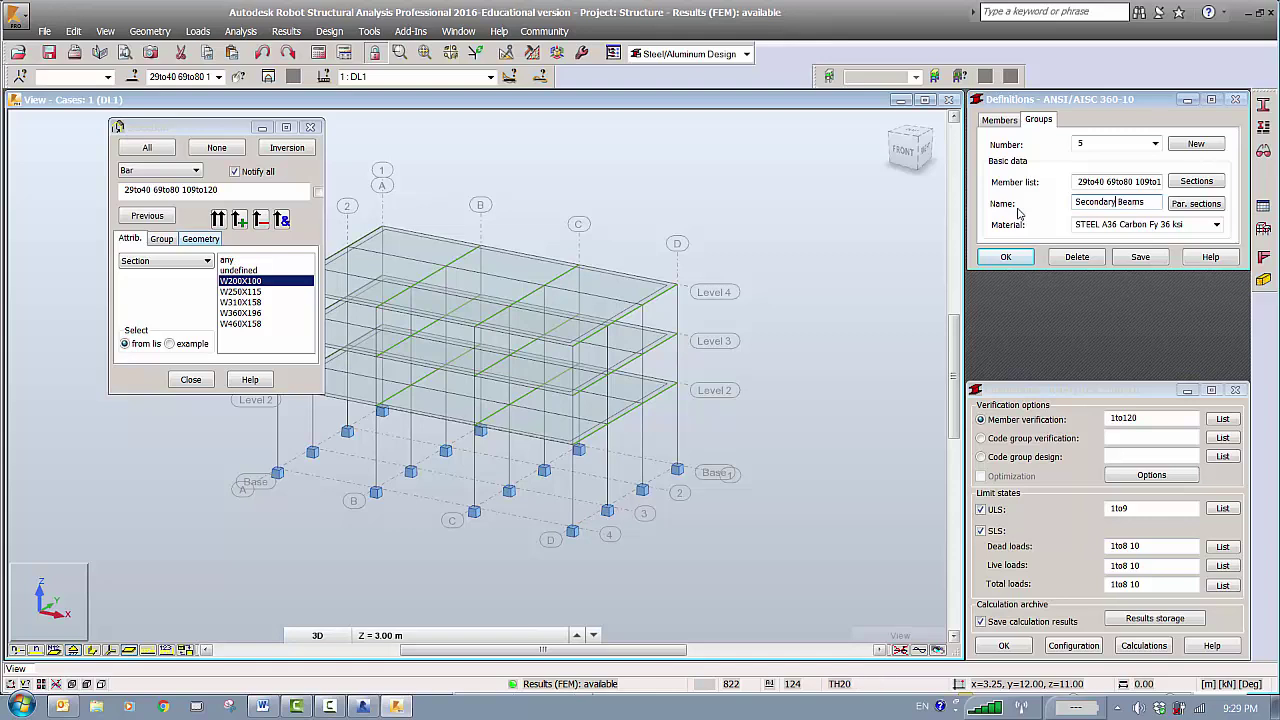
Assign the W section family from the CISC9 database to the Secondary Beams group, save the group and close the bar selection.
{"action": "left_click", "coordinate": [1196, 181]}
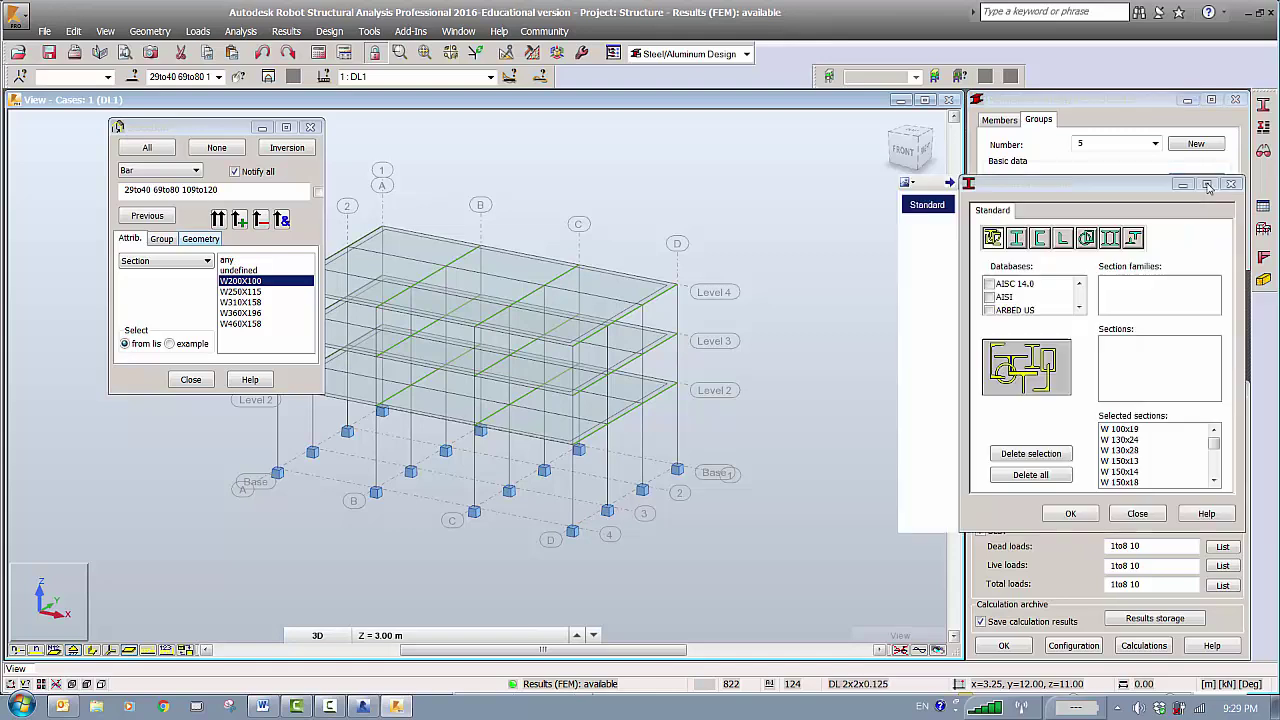
{"action": "left_click", "coordinate": [1079, 307]}
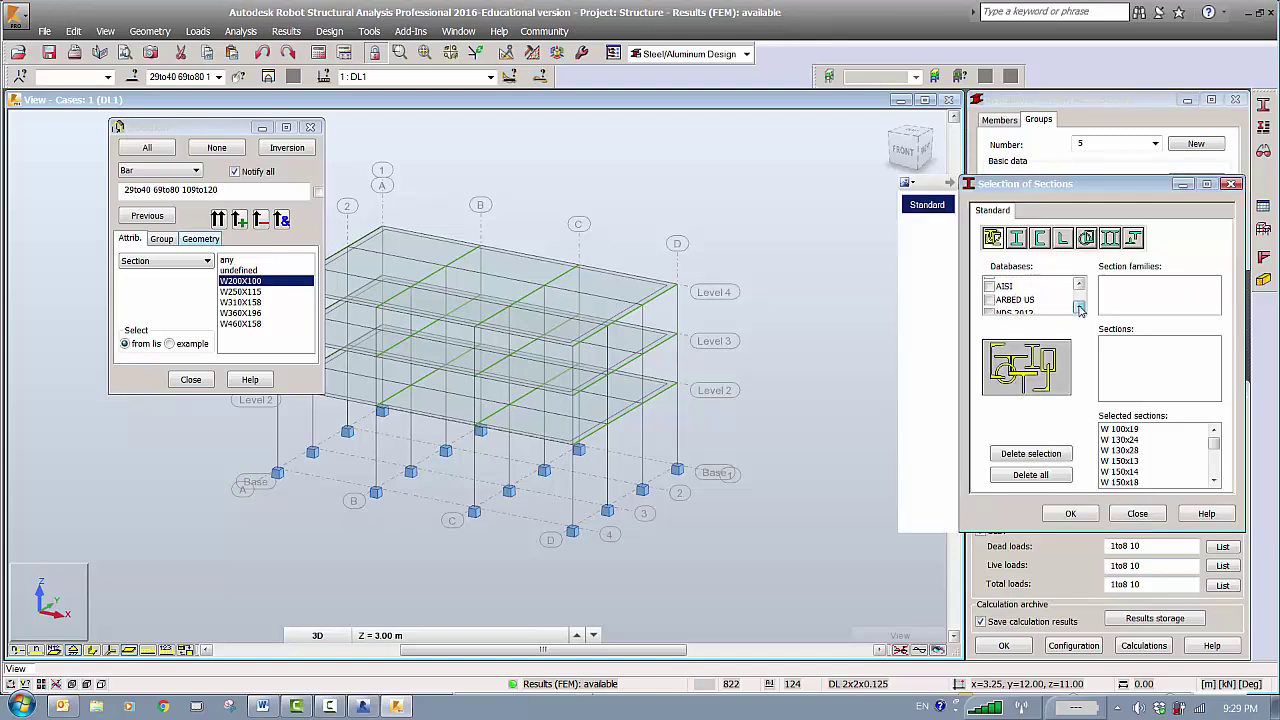
{"action": "left_click", "coordinate": [1079, 307]}
{"action": "left_click", "coordinate": [1006, 303]}
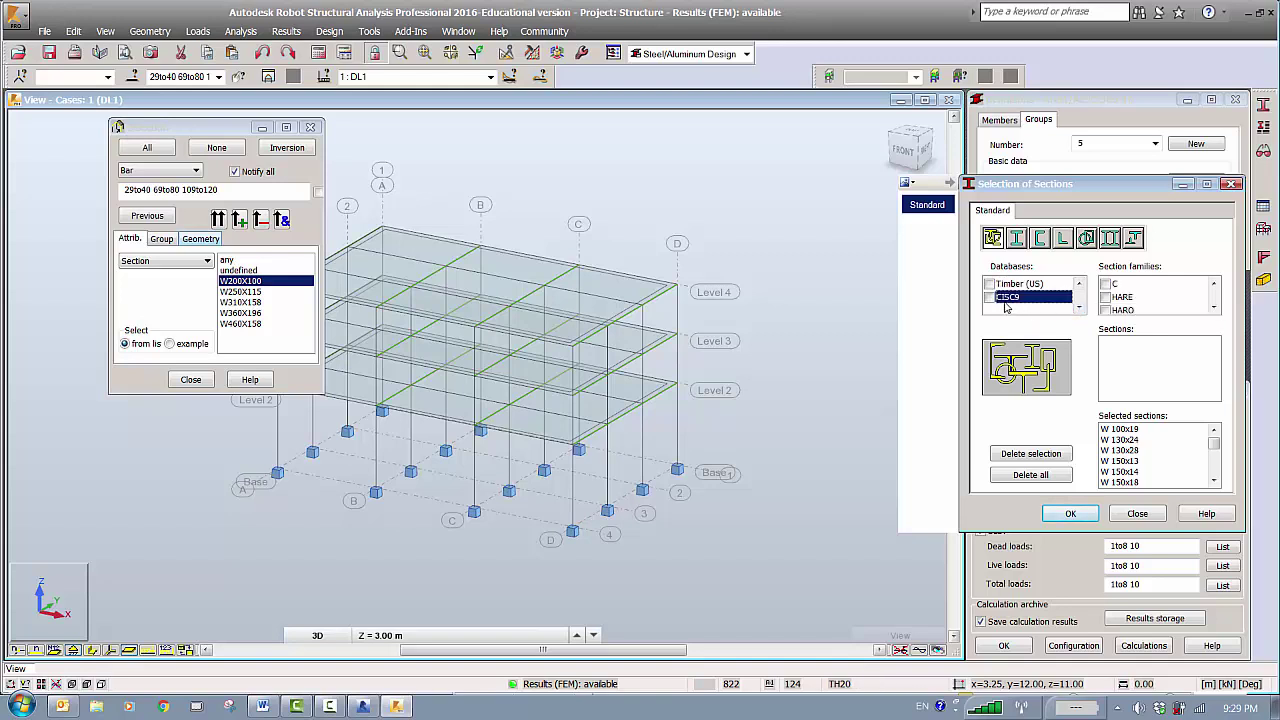
{"action": "left_click", "coordinate": [1214, 308]}
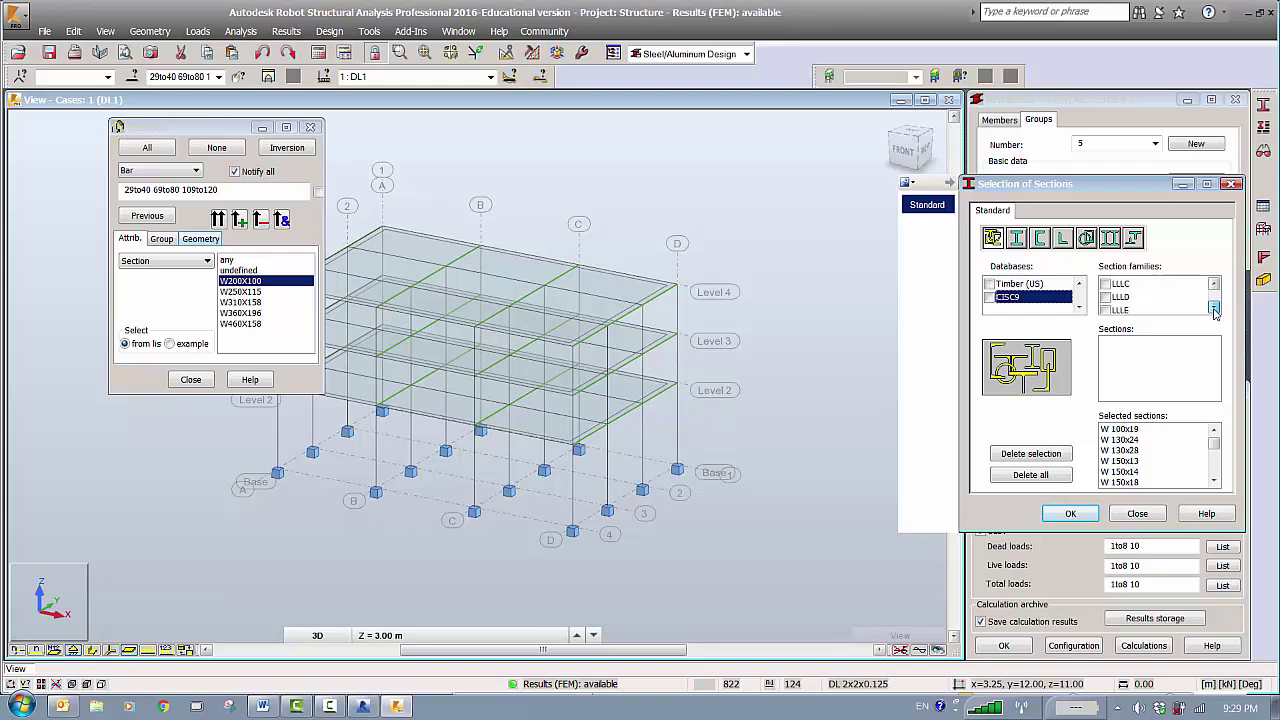
{"action": "left_click", "coordinate": [1214, 308]}
{"action": "left_click", "coordinate": [1214, 308]}
{"action": "left_click", "coordinate": [1214, 285]}
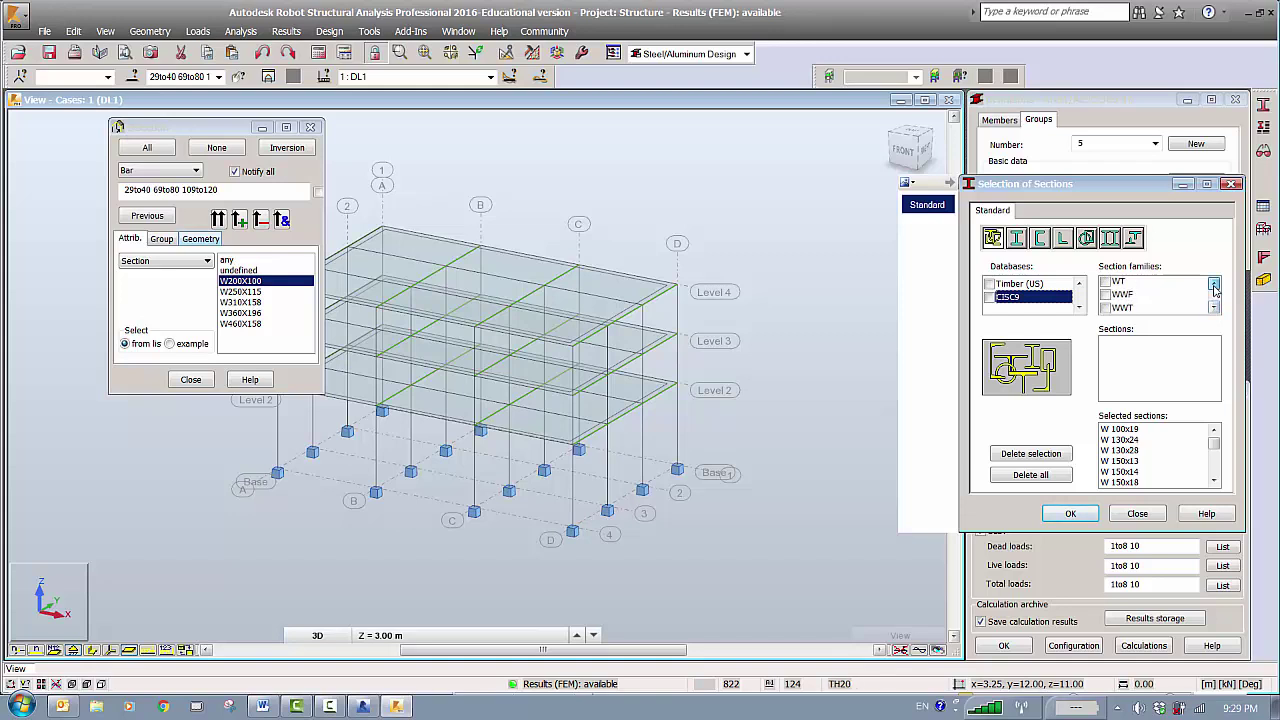
{"action": "left_click", "coordinate": [1214, 285]}
{"action": "left_click", "coordinate": [1214, 285]}
{"action": "left_click", "coordinate": [1122, 298]}
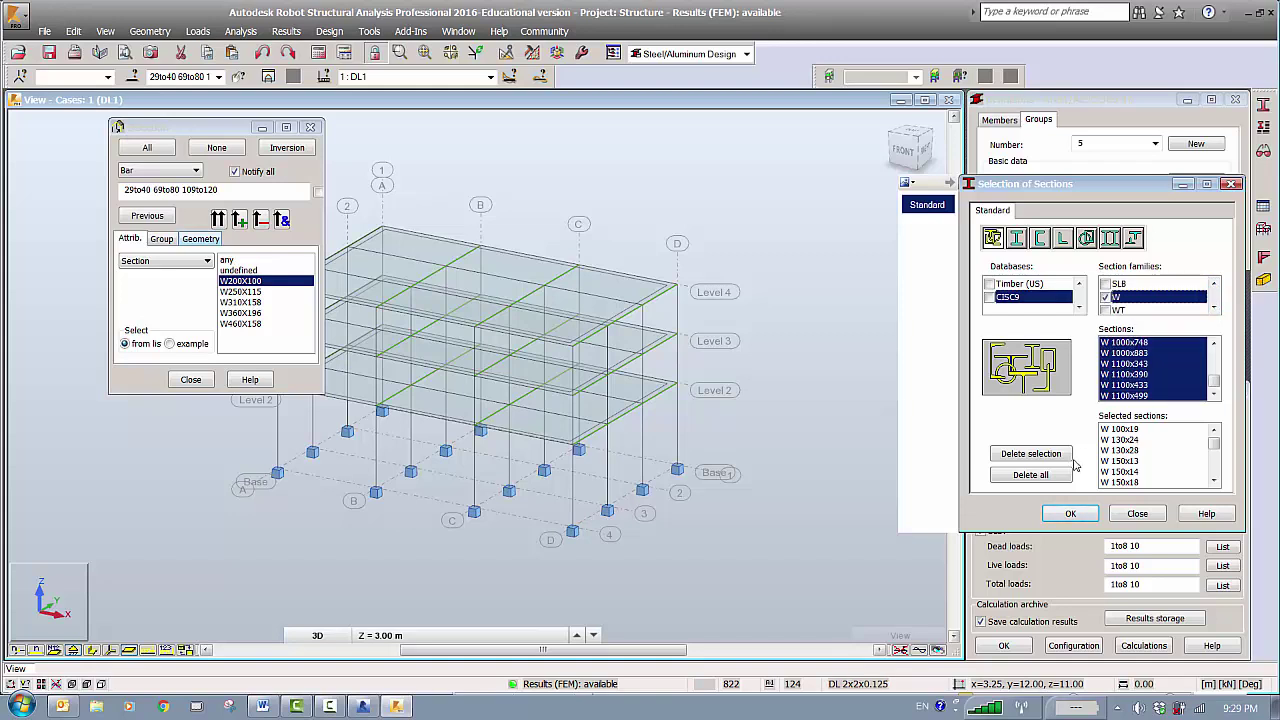
{"action": "left_click", "coordinate": [1068, 513]}
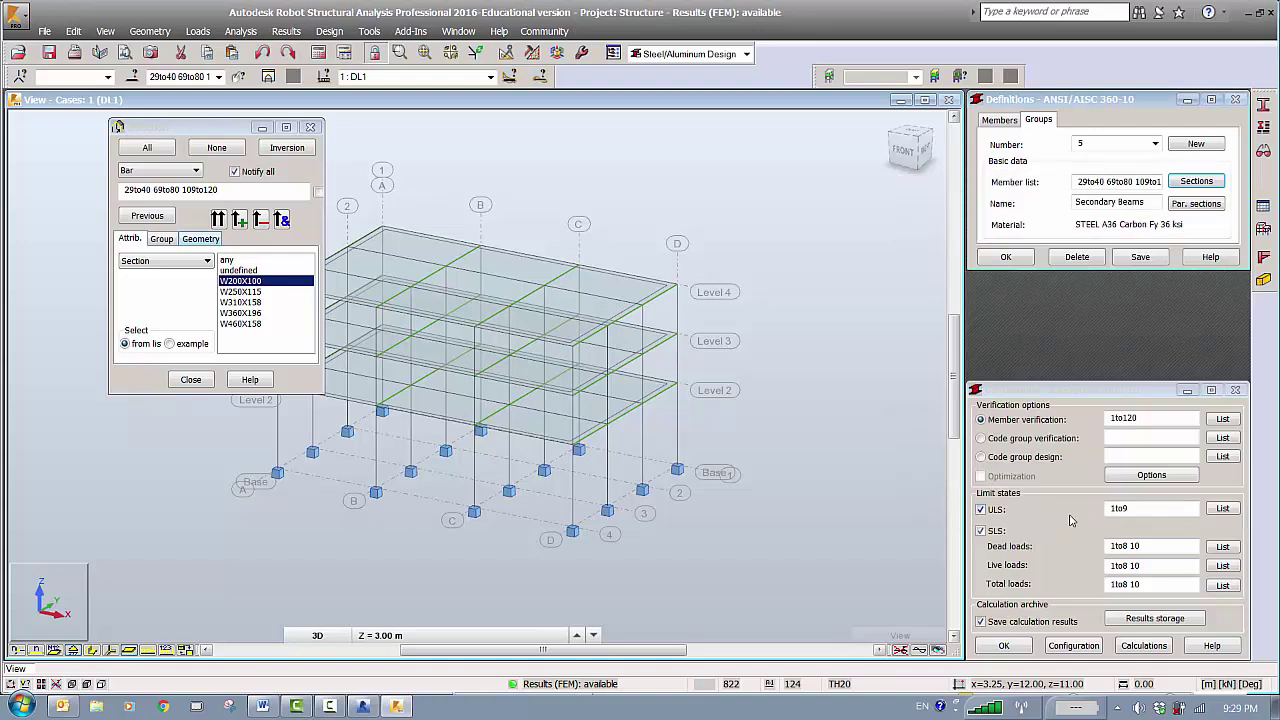
{"action": "left_click", "coordinate": [1135, 258]}
{"action": "left_click", "coordinate": [188, 382]}
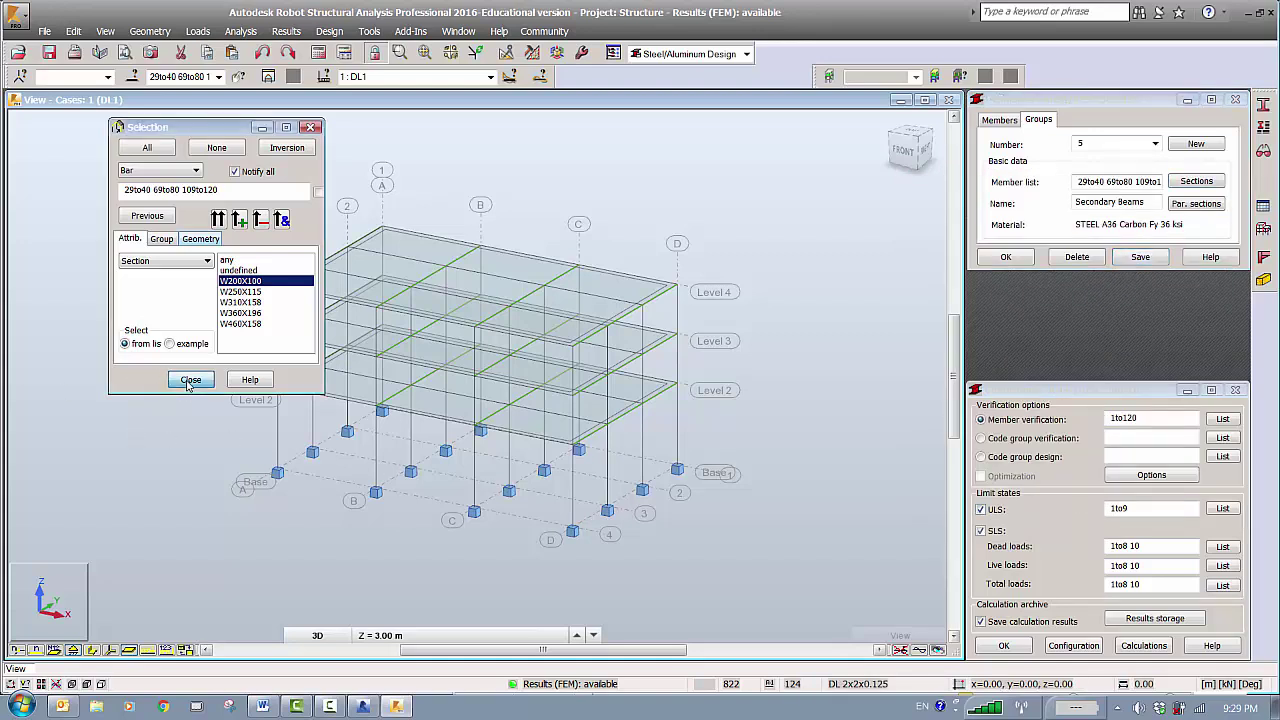
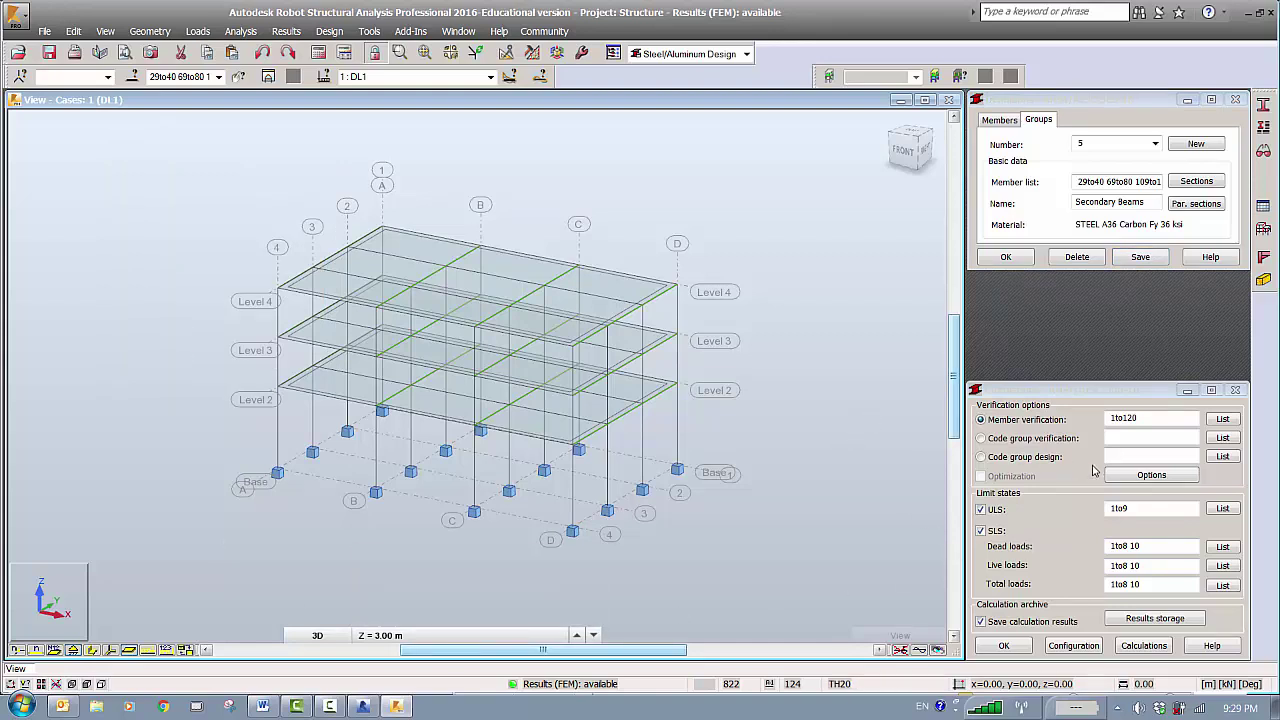
Switch the calculations to code group verification and list all five groups, 1to5, from 1st Flr Columns to Secondary Beams.
{"action": "left_click", "coordinate": [986, 440]}
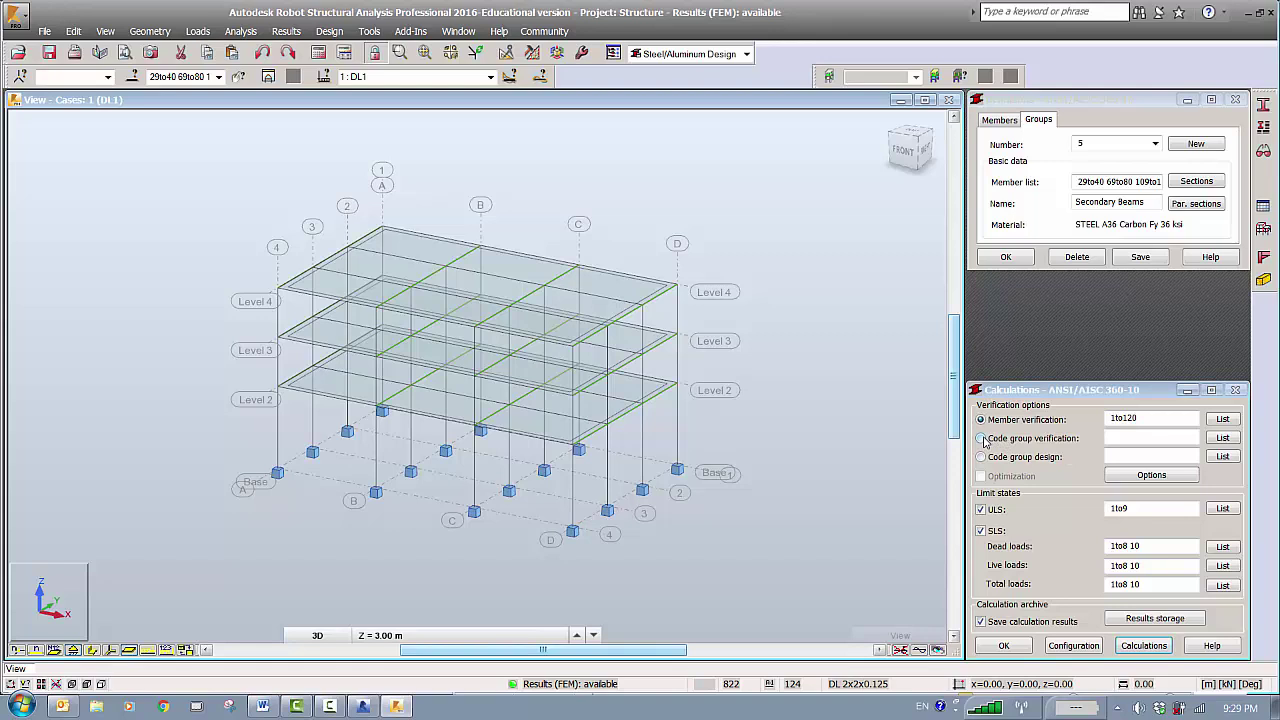
{"action": "left_click", "coordinate": [1222, 439]}
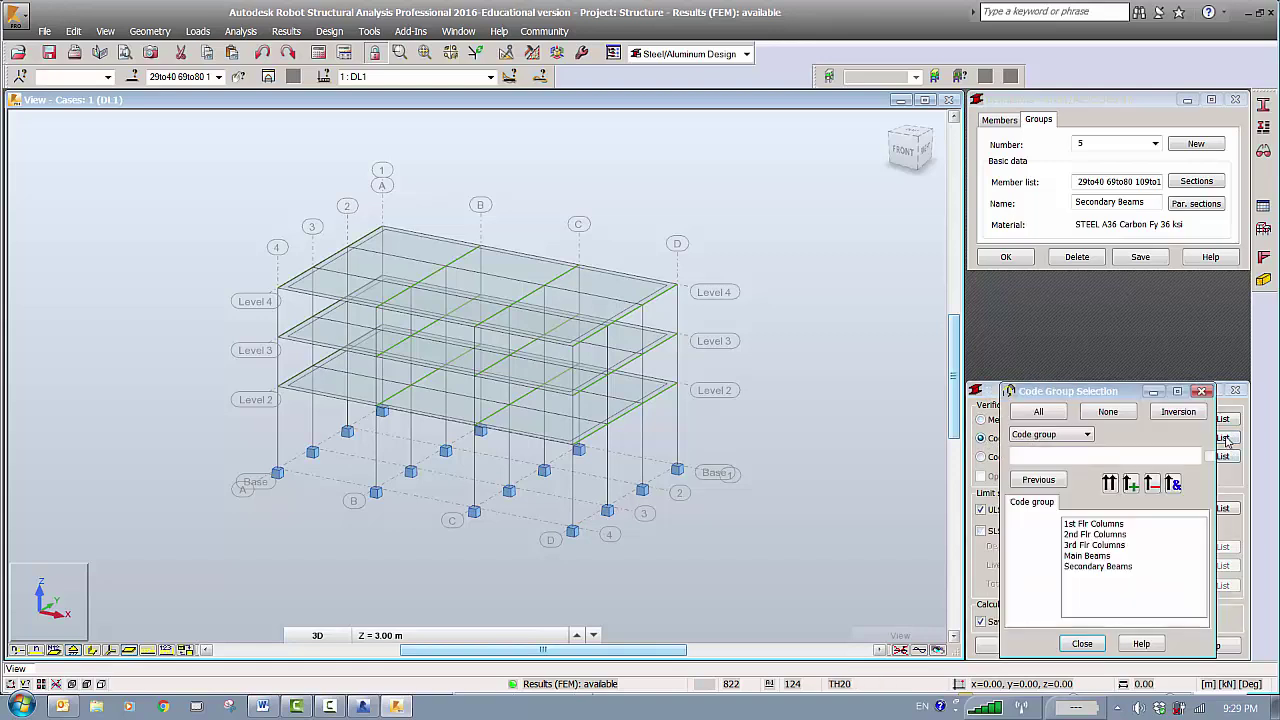
{"action": "left_click", "coordinate": [1100, 534]}
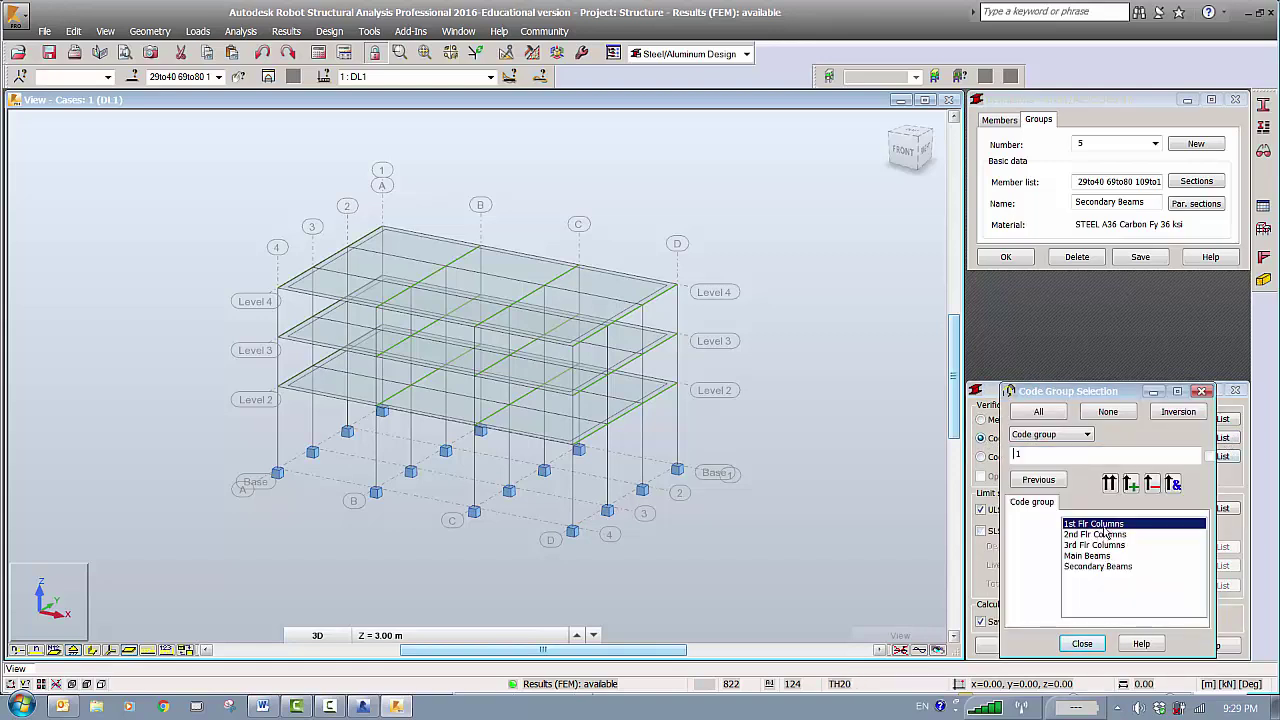
{"action": "left_click", "coordinate": [1100, 545]}
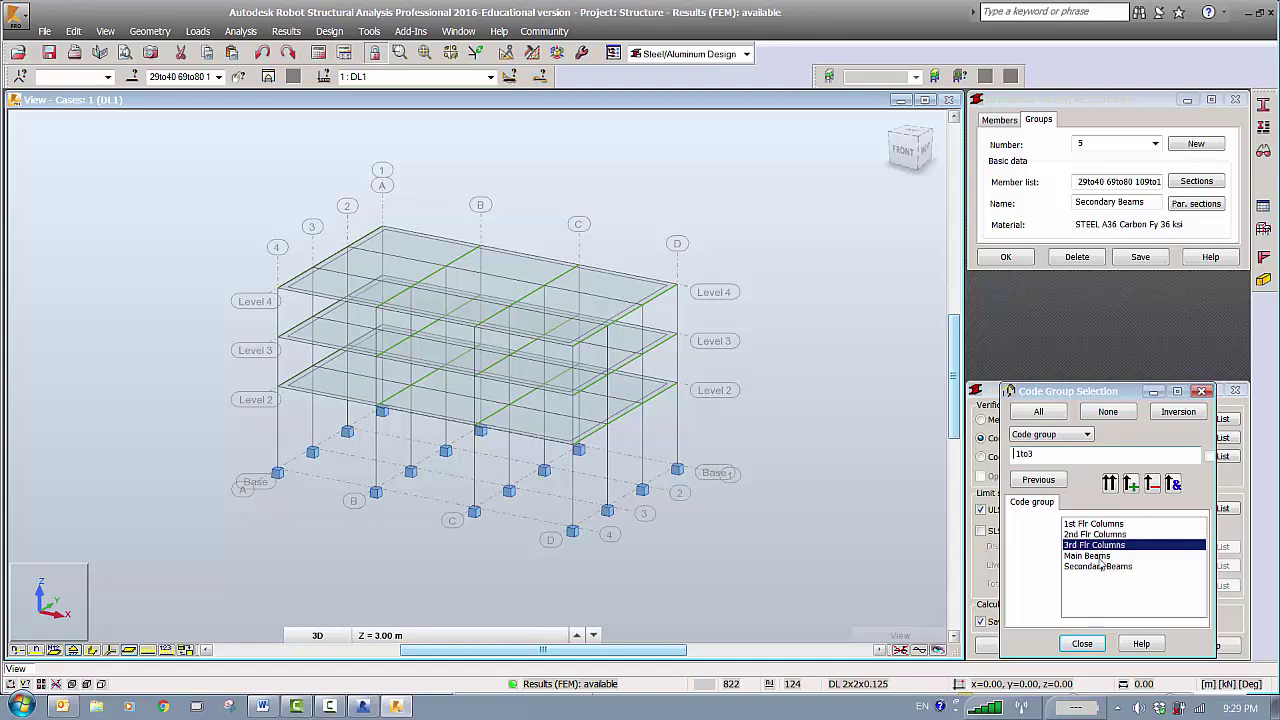
{"action": "left_click", "coordinate": [1100, 556]}
{"action": "left_click", "coordinate": [1100, 567]}
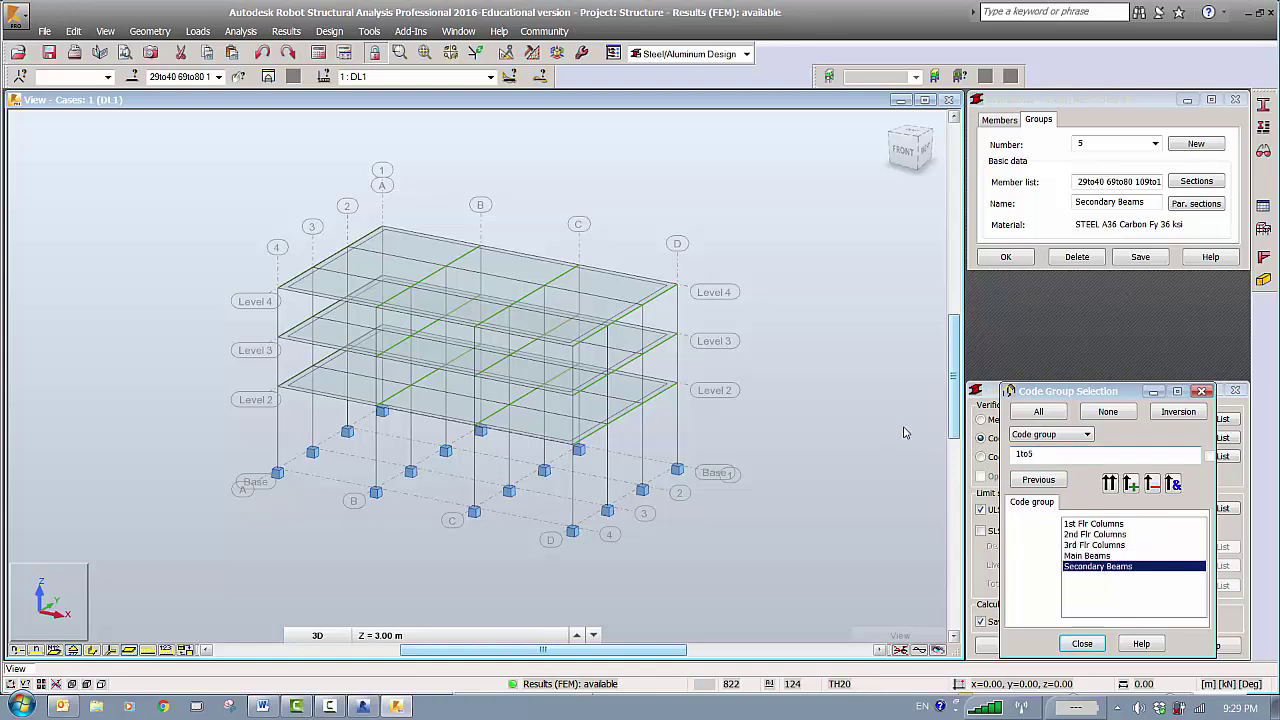
{"action": "left_click", "coordinate": [1082, 643]}
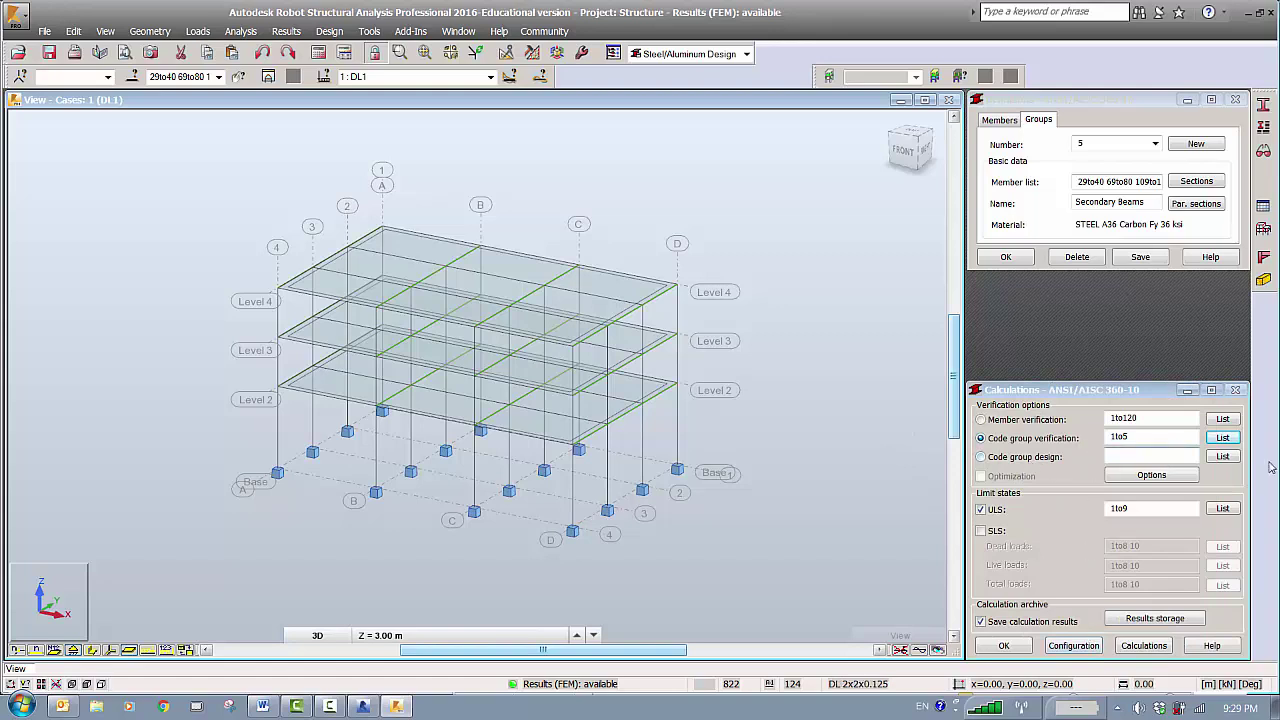
Switch to code group design, list all five groups, 1to5, and run the calculations for the ULS limit state.
{"action": "left_click", "coordinate": [983, 457]}
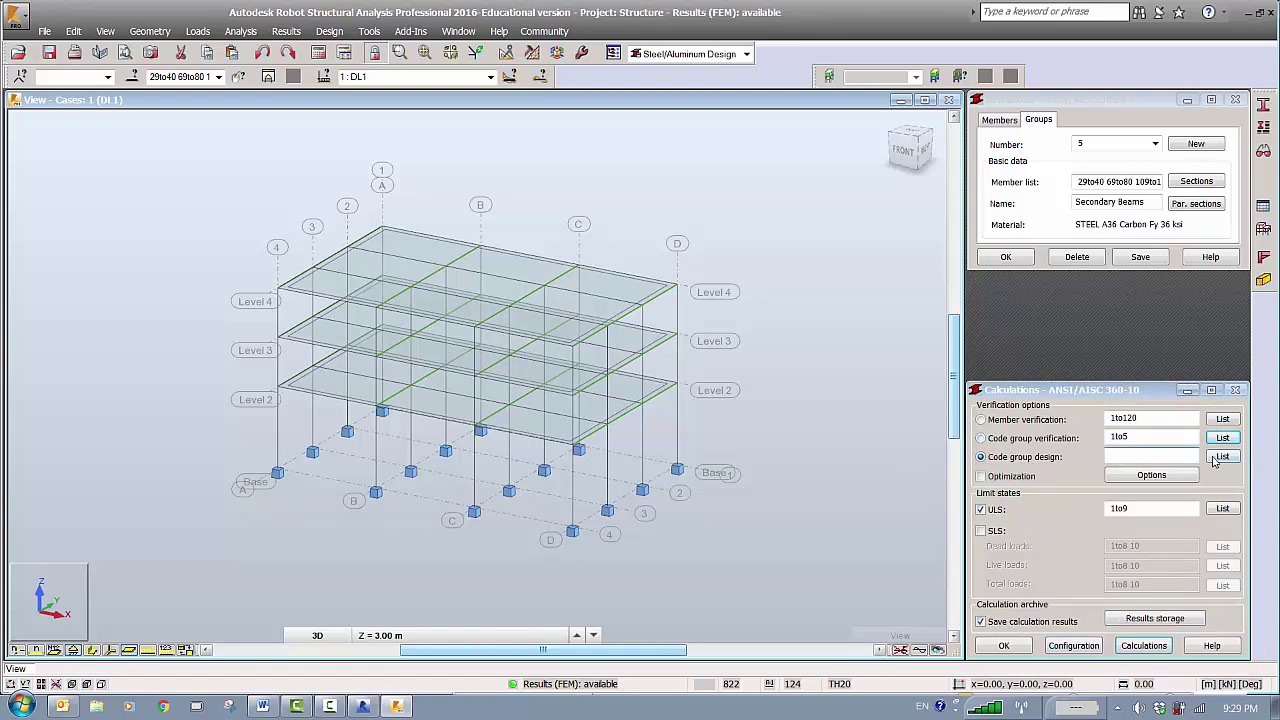
{"action": "left_click", "coordinate": [1221, 457]}
{"action": "left_click", "coordinate": [1094, 527]}
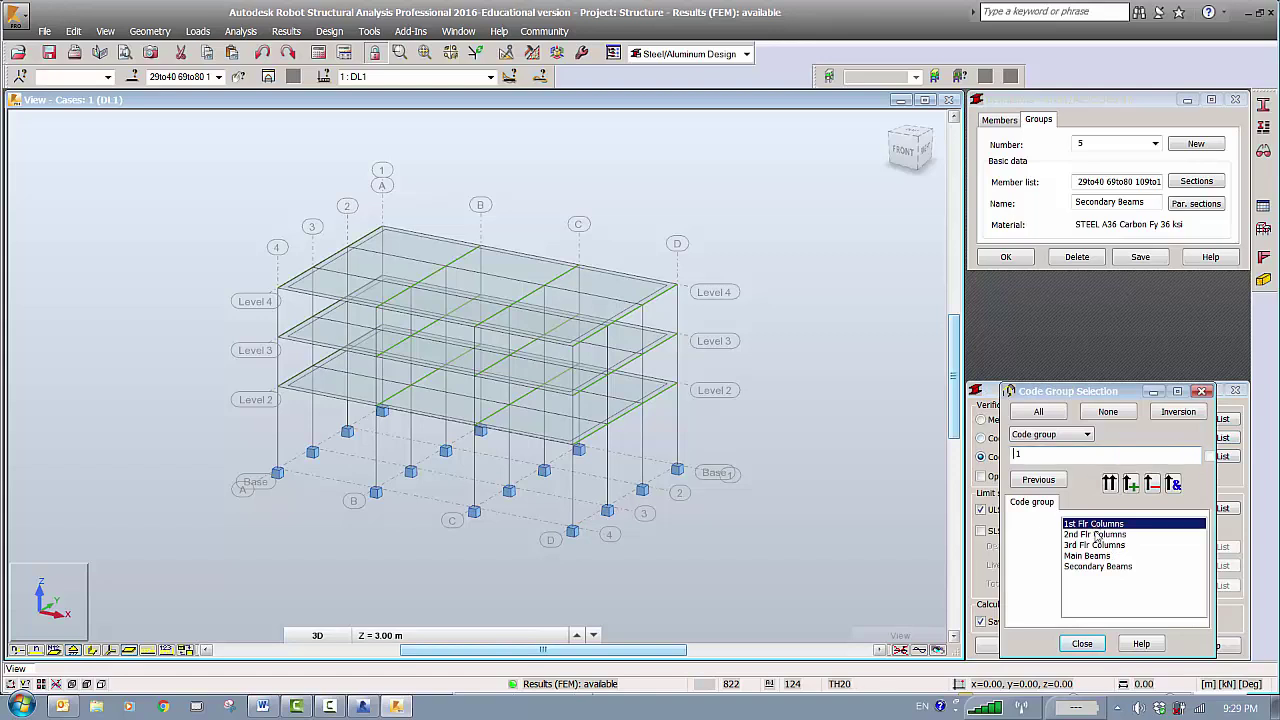
{"action": "left_click", "coordinate": [1098, 536]}
{"action": "left_click", "coordinate": [1100, 546]}
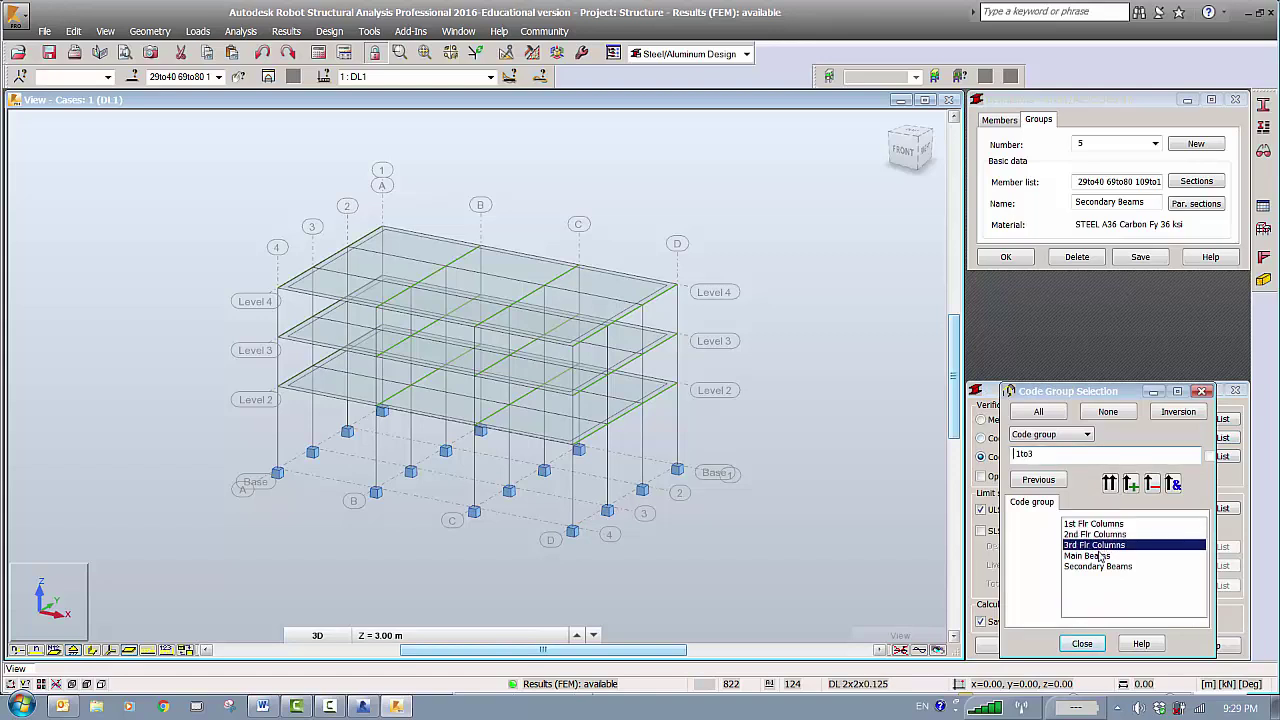
{"action": "left_click", "coordinate": [1100, 556]}
{"action": "left_click", "coordinate": [1100, 567]}
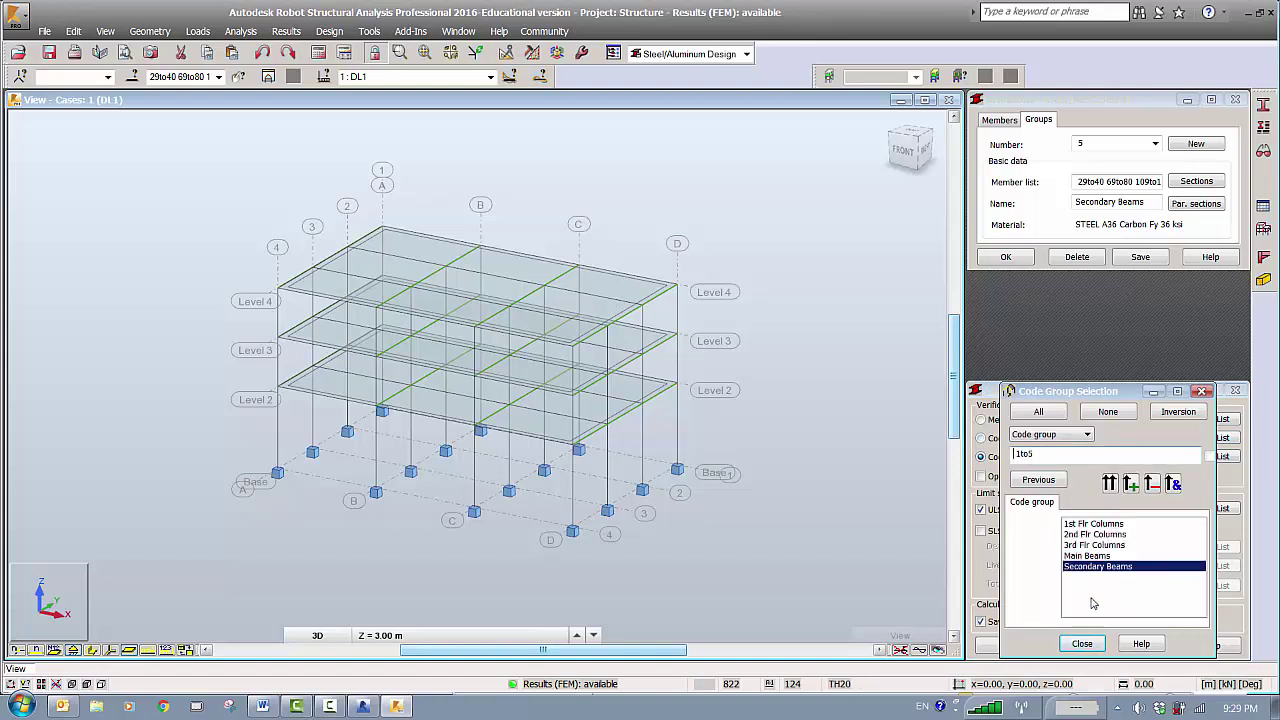
{"action": "left_click", "coordinate": [1082, 643]}
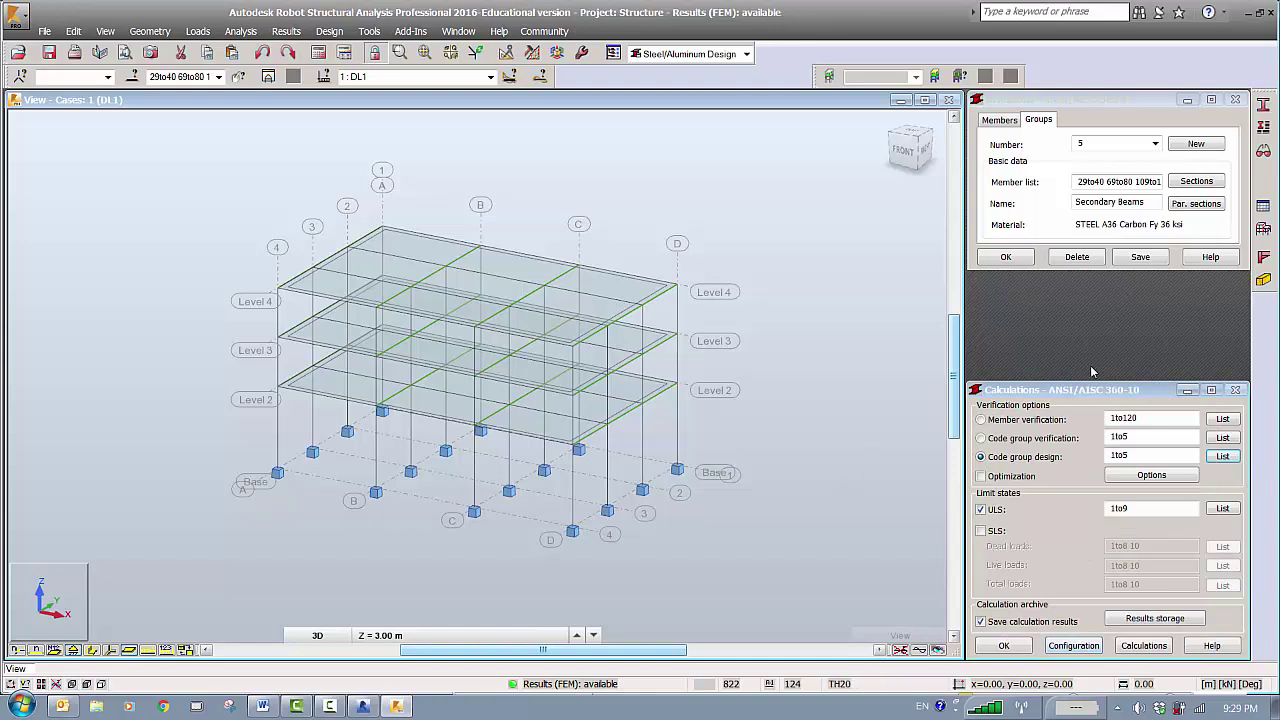
{"action": "left_click", "coordinate": [1143, 646]}
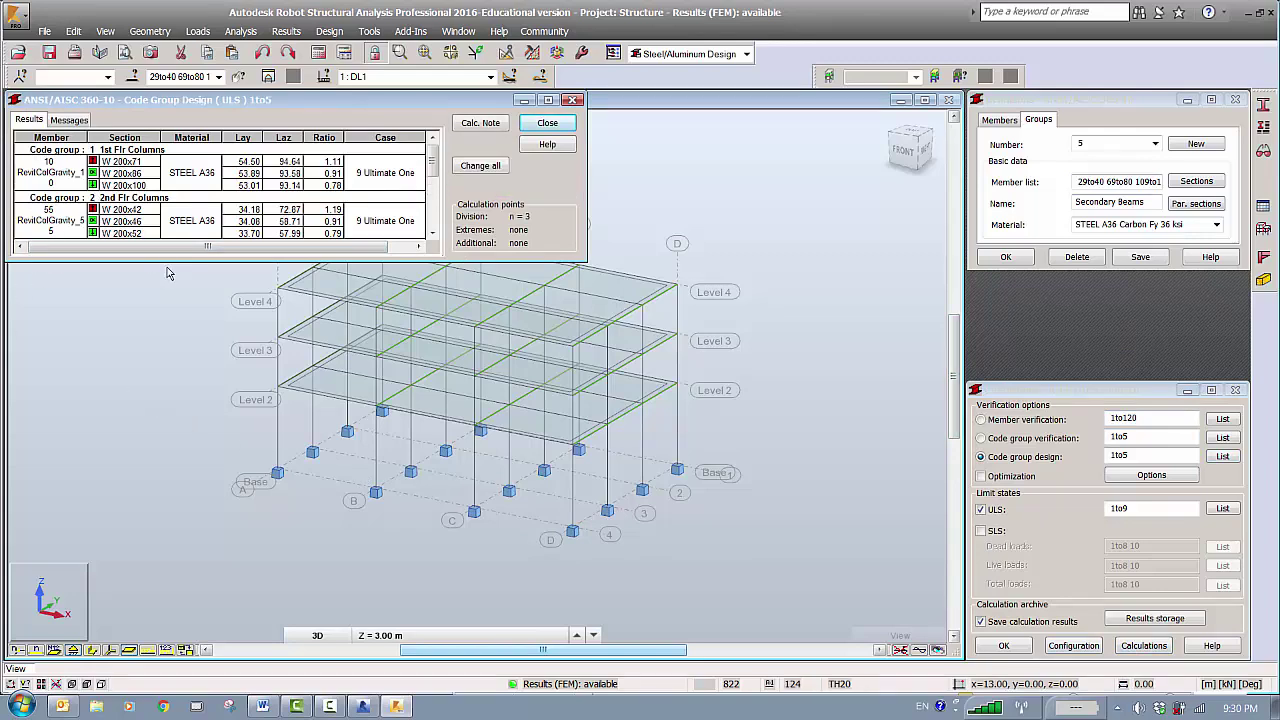
Examine the detailed results for section W 200x86 in the 1st Flr Columns group and compare the designed sections with the Word document.
{"action": "left_click_drag", "start_coordinate": [172, 261], "coordinate": [159, 460]}
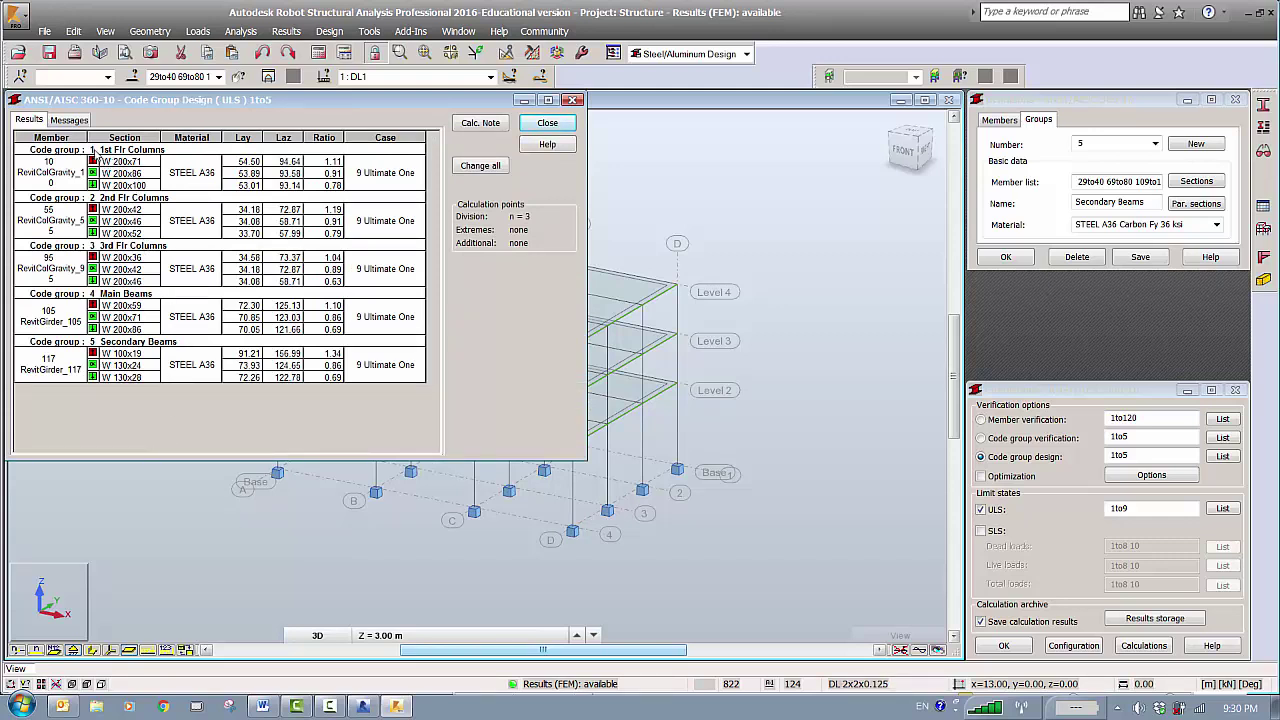
{"action": "left_click", "coordinate": [122, 161]}
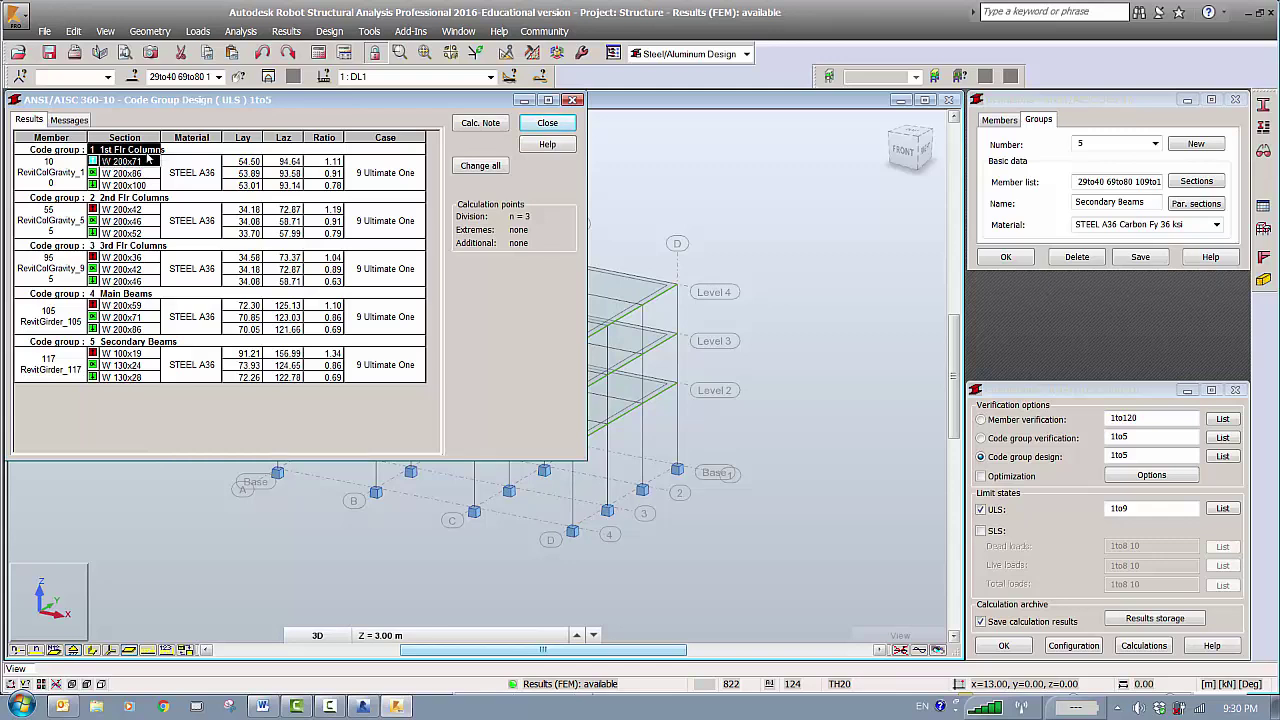
{"action": "double_click", "coordinate": [123, 173]}
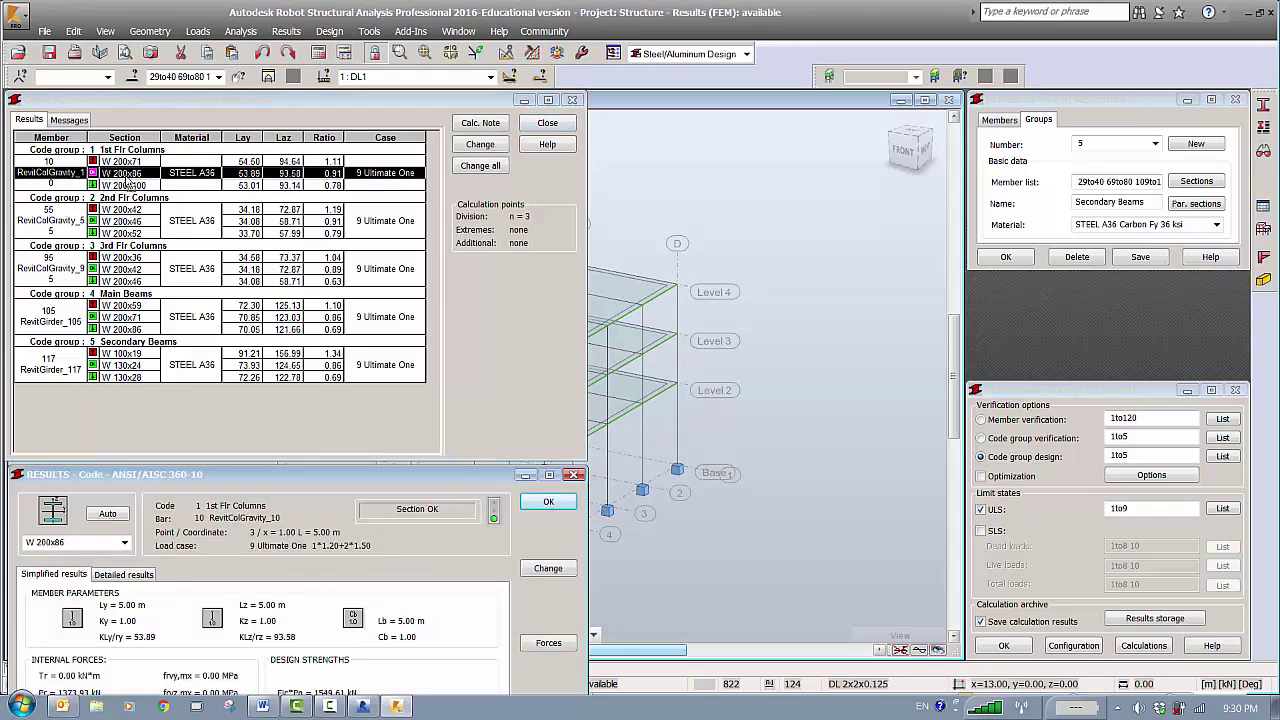
{"action": "left_click_drag", "start_coordinate": [69, 474], "coordinate": [69, 374]}
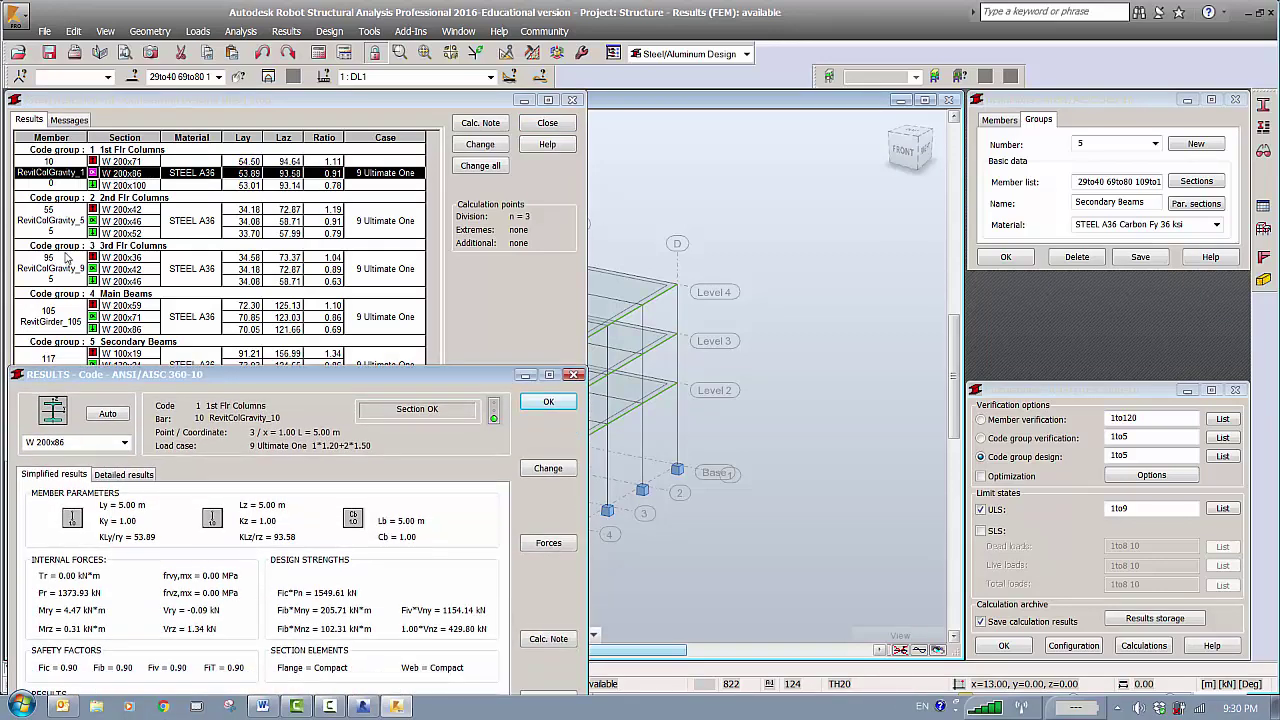
{"action": "left_click", "coordinate": [573, 375]}
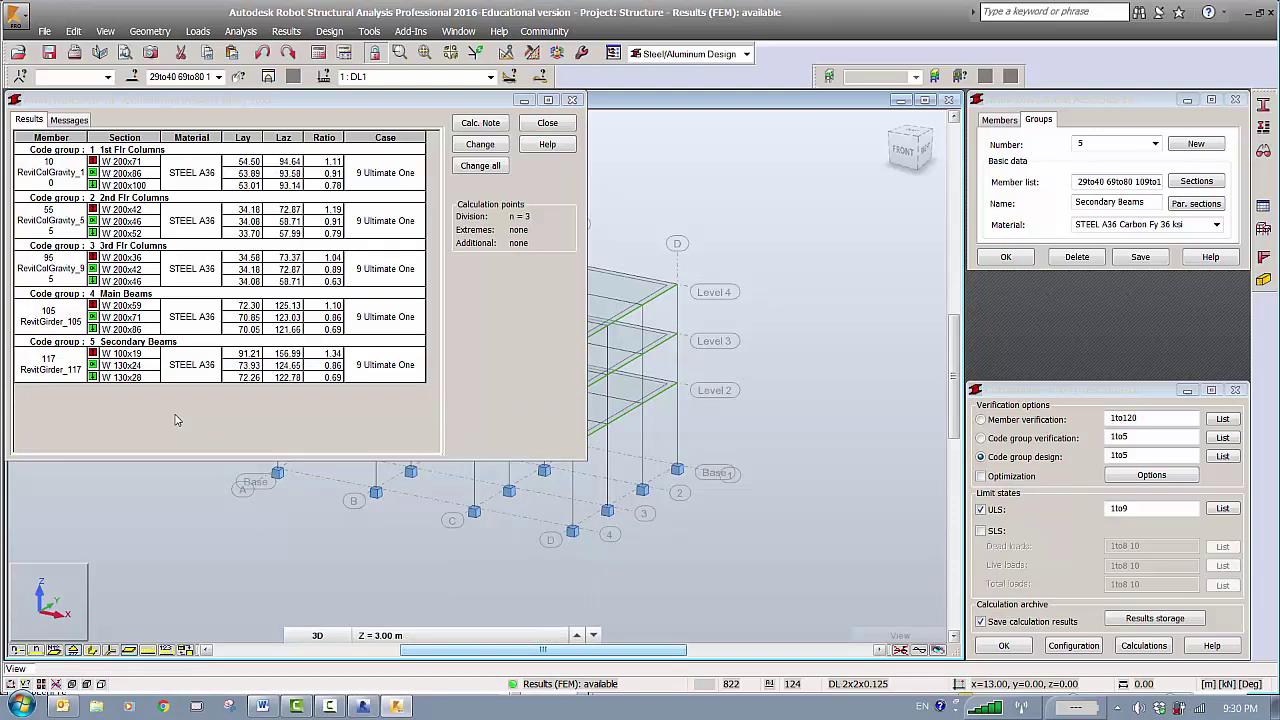
{"action": "left_click", "coordinate": [262, 706]}
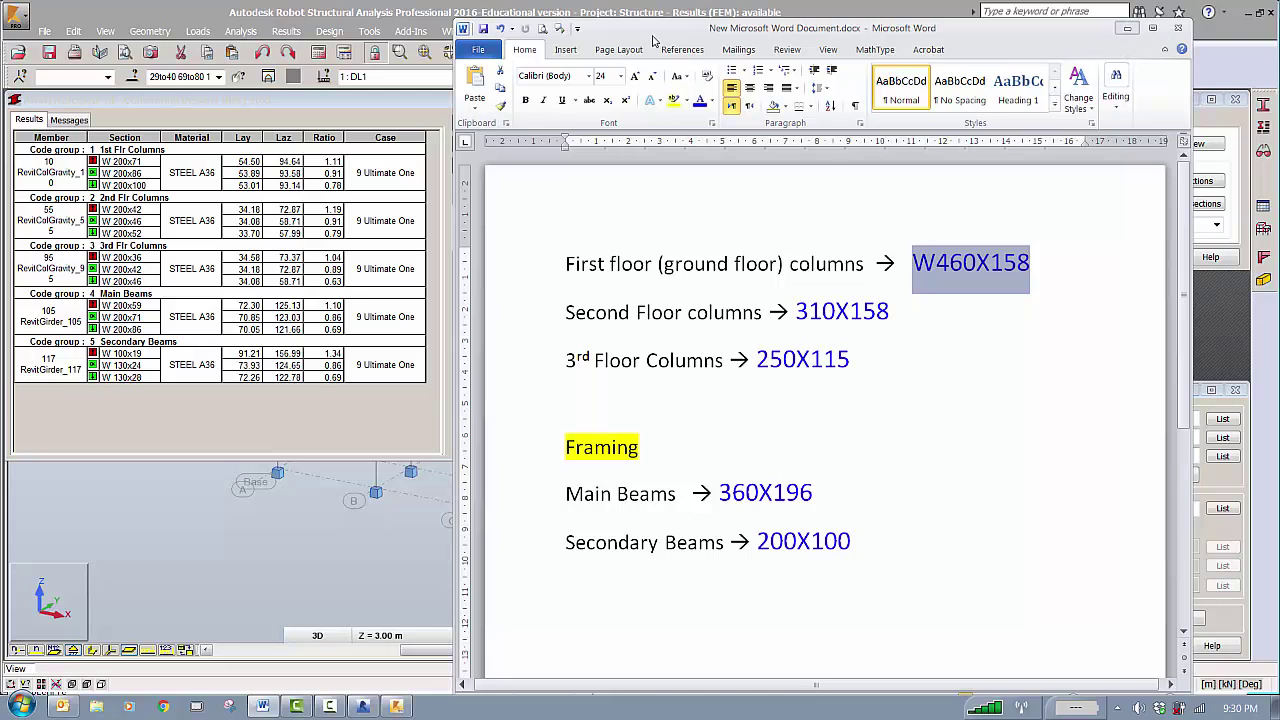
{"action": "key", "text": "alt+Tab"}
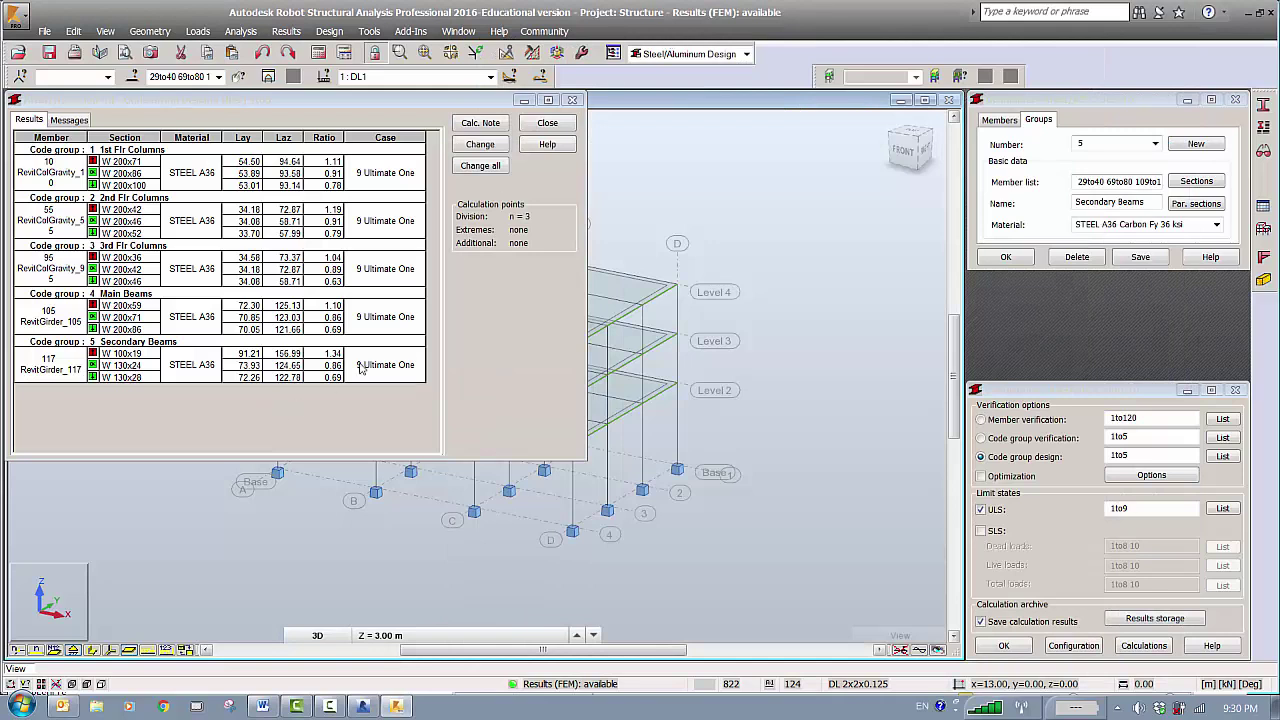
Change all groups to their designed sections without archiving the design results, and rerun the structural analysis.
{"action": "left_click", "coordinate": [480, 166]}
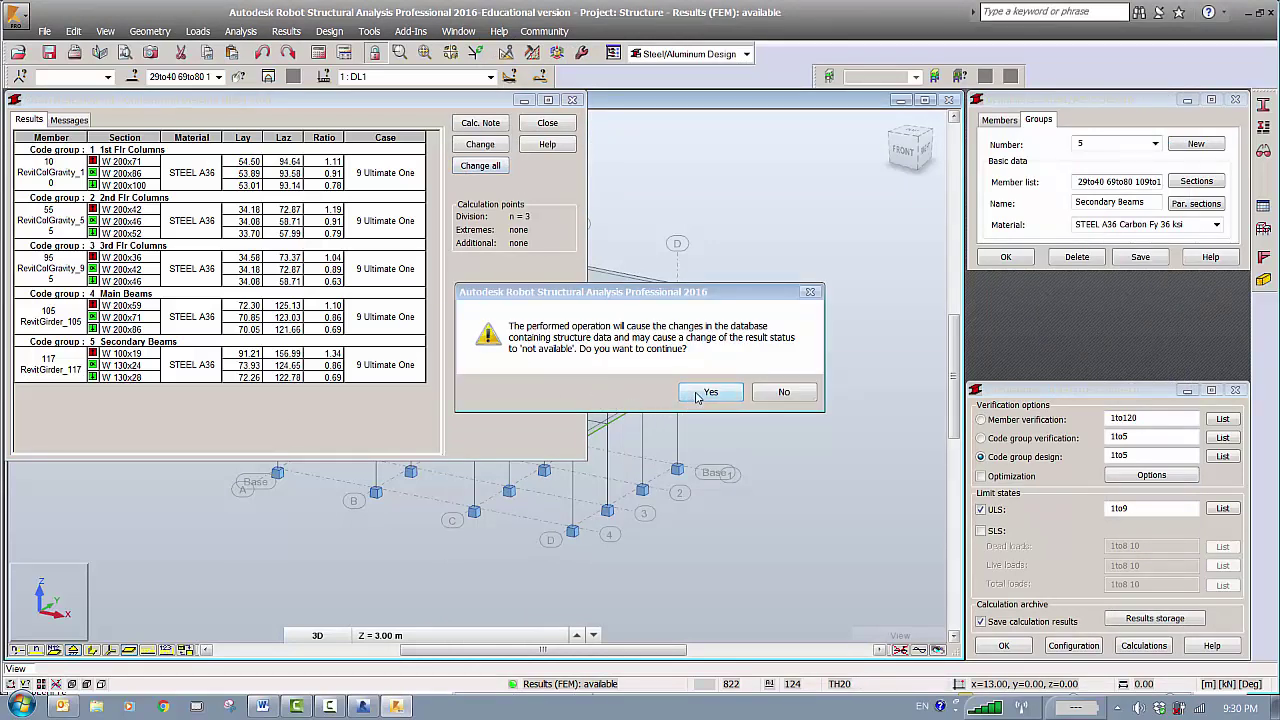
{"action": "left_click", "coordinate": [698, 395]}
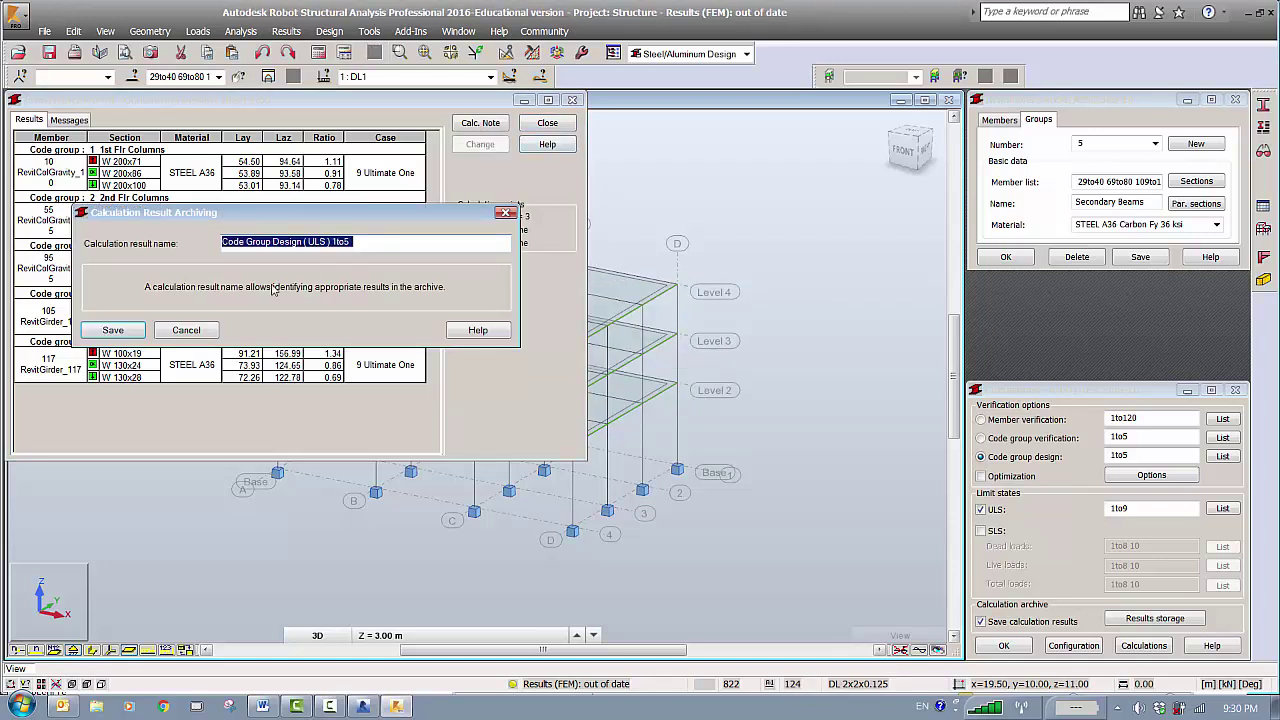
{"action": "left_click", "coordinate": [190, 333]}
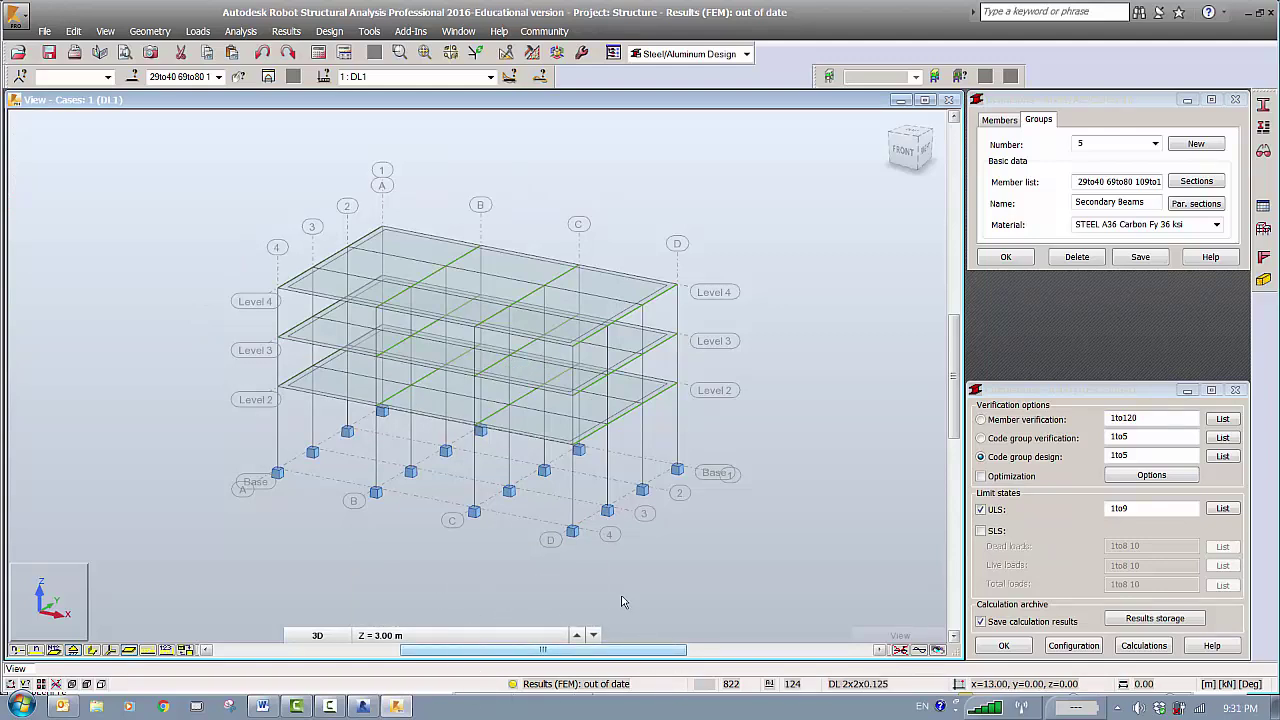
{"action": "left_click", "coordinate": [326, 75]}
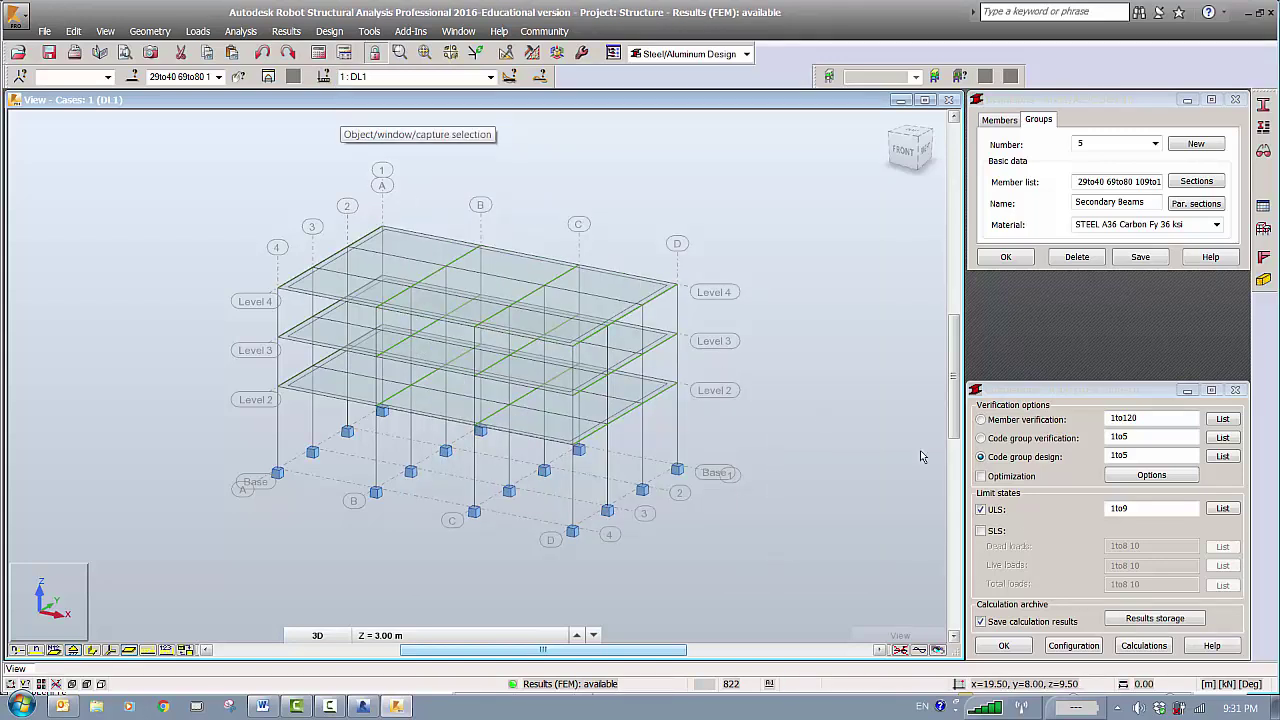
Rerun the code group design for groups 1to5 and open the detailed results for W 200x86 in the 1st Flr Columns group.
{"action": "left_click", "coordinate": [1148, 646]}
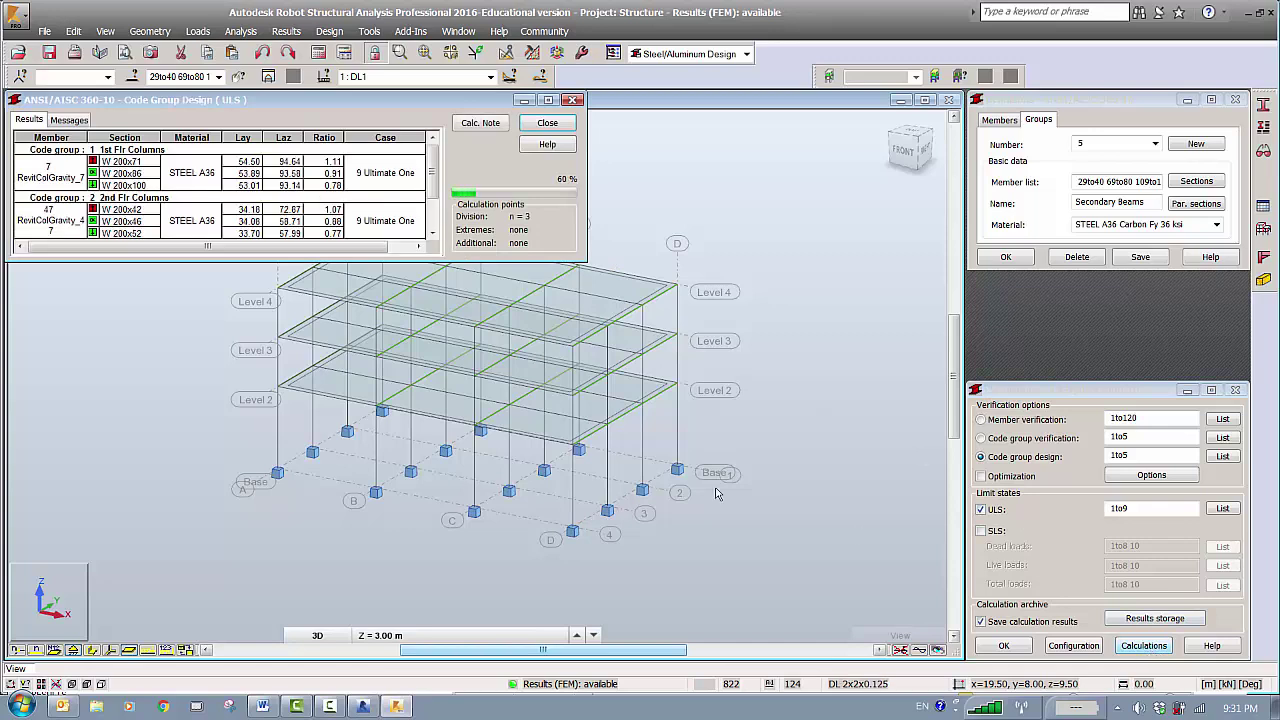
{"action": "left_click_drag", "start_coordinate": [175, 262], "coordinate": [167, 431]}
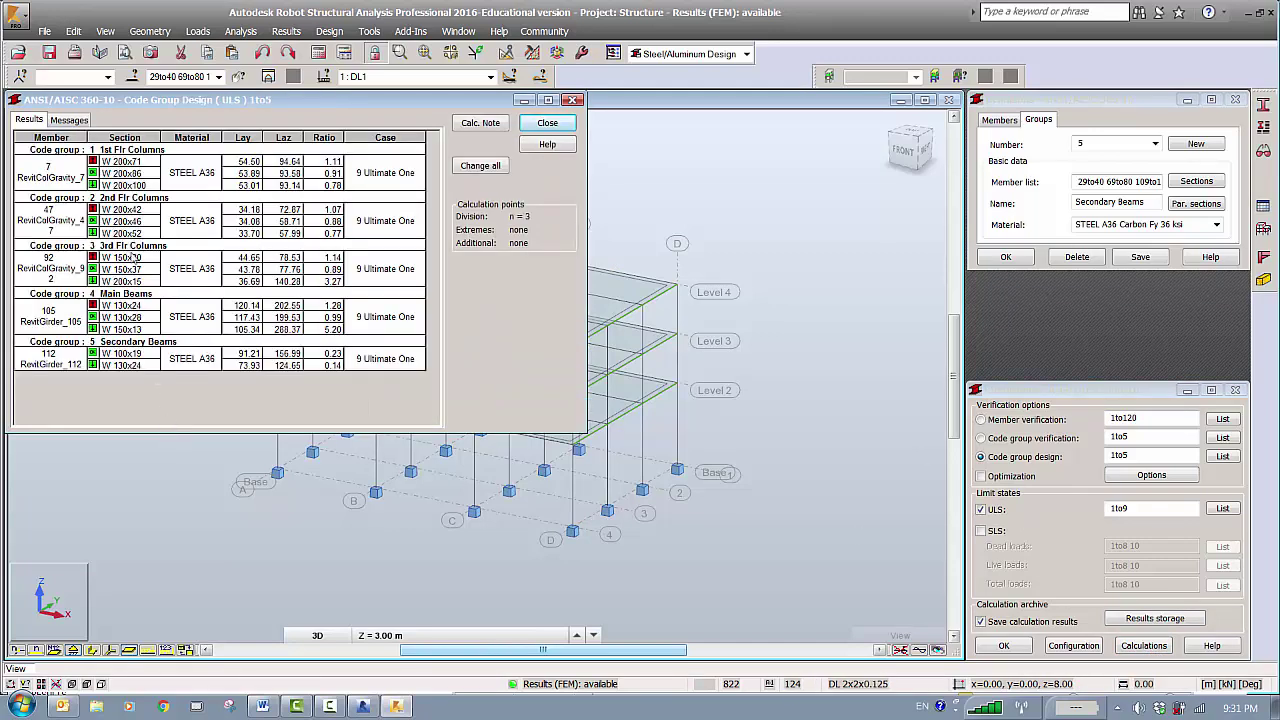
{"action": "double_click", "coordinate": [133, 173]}
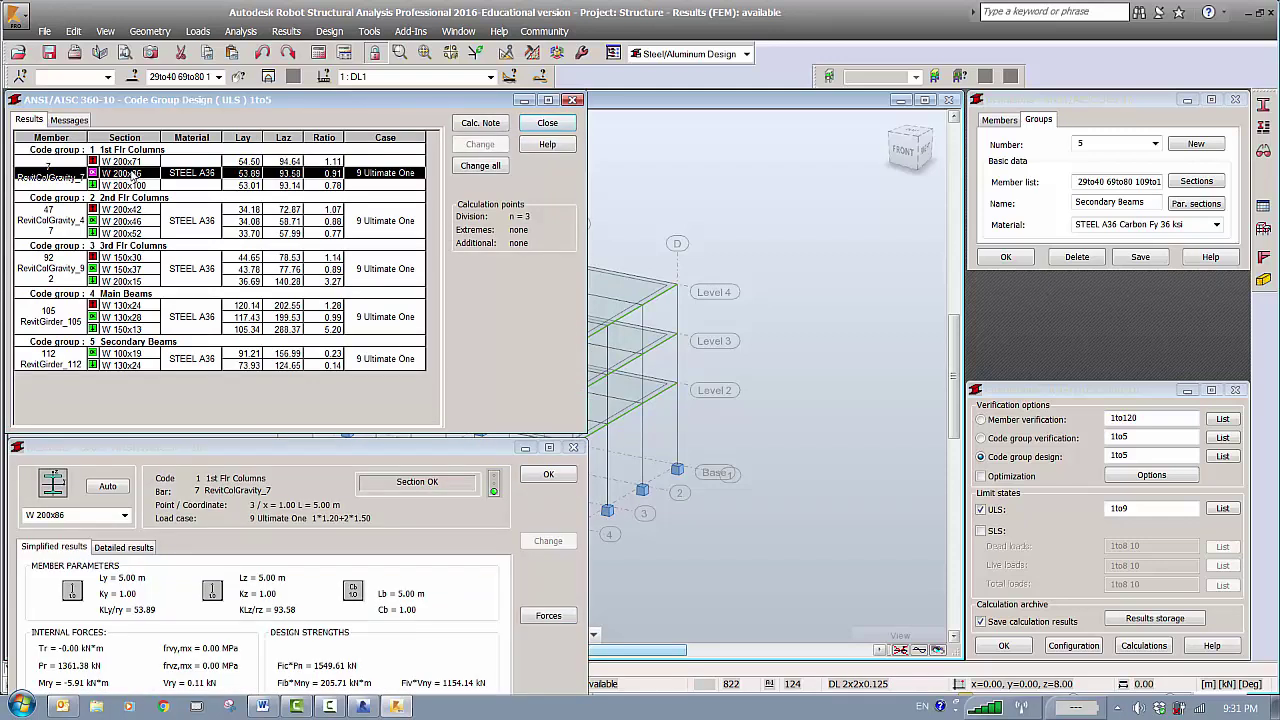
Apply the newly designed sections to all code groups again, skip archiving the design results, and recalculate the structure.
{"action": "left_click", "coordinate": [573, 448]}
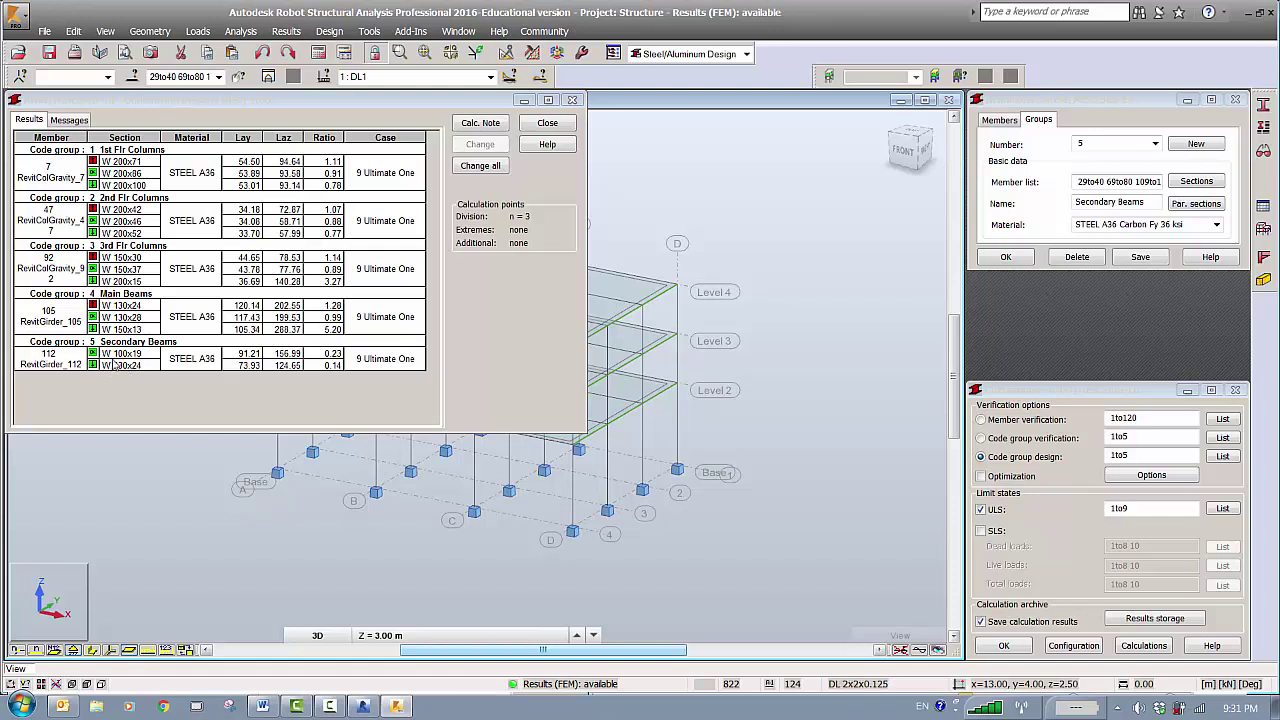
{"action": "left_click", "coordinate": [480, 166]}
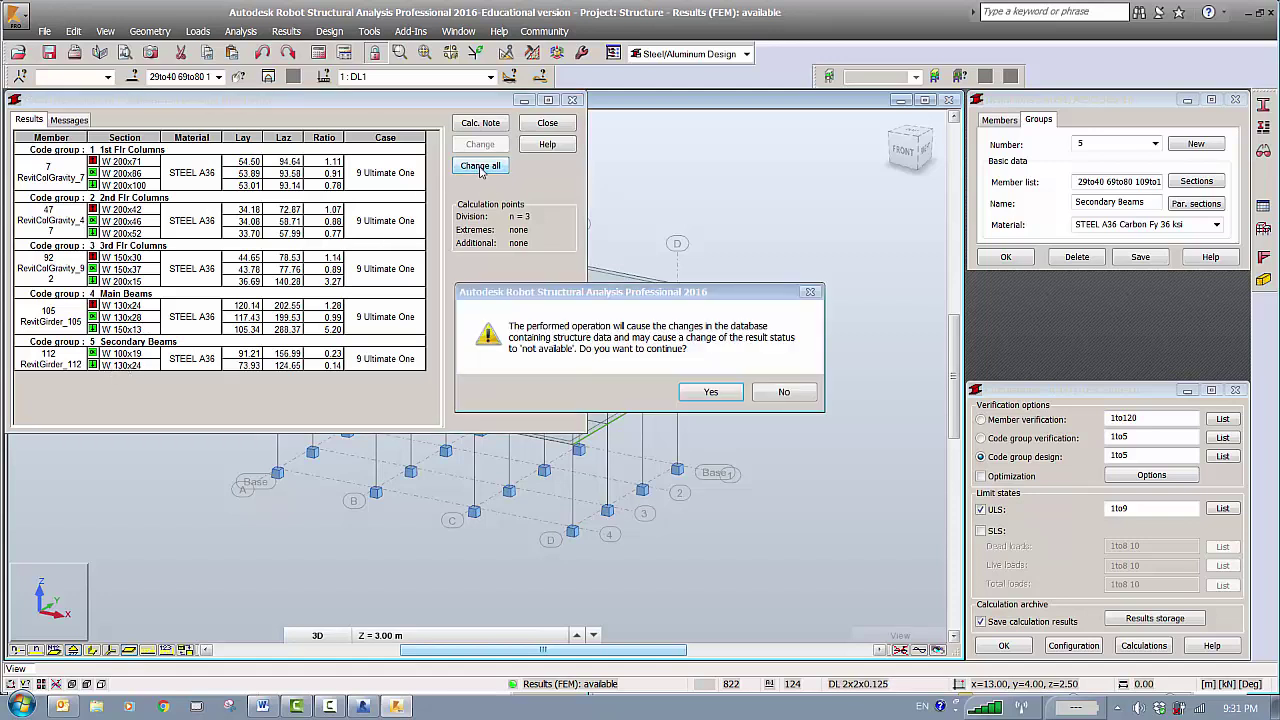
{"action": "left_click", "coordinate": [708, 390]}
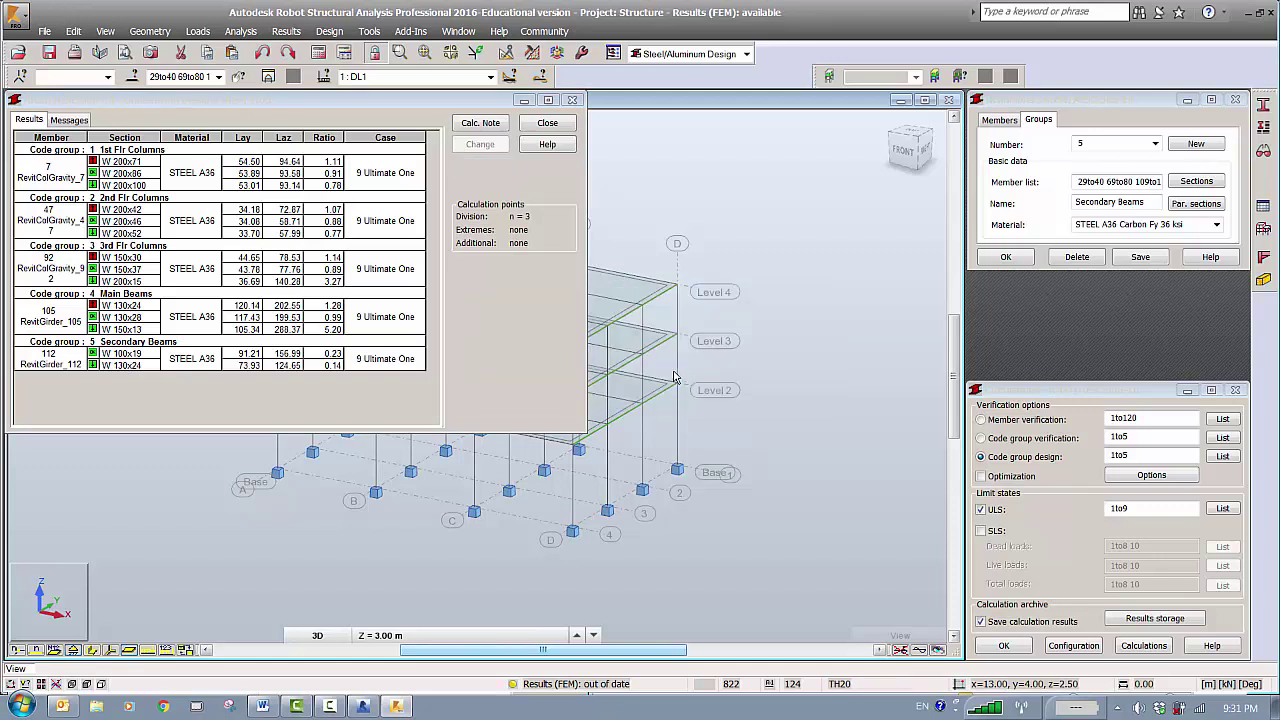
{"action": "left_click", "coordinate": [186, 316]}
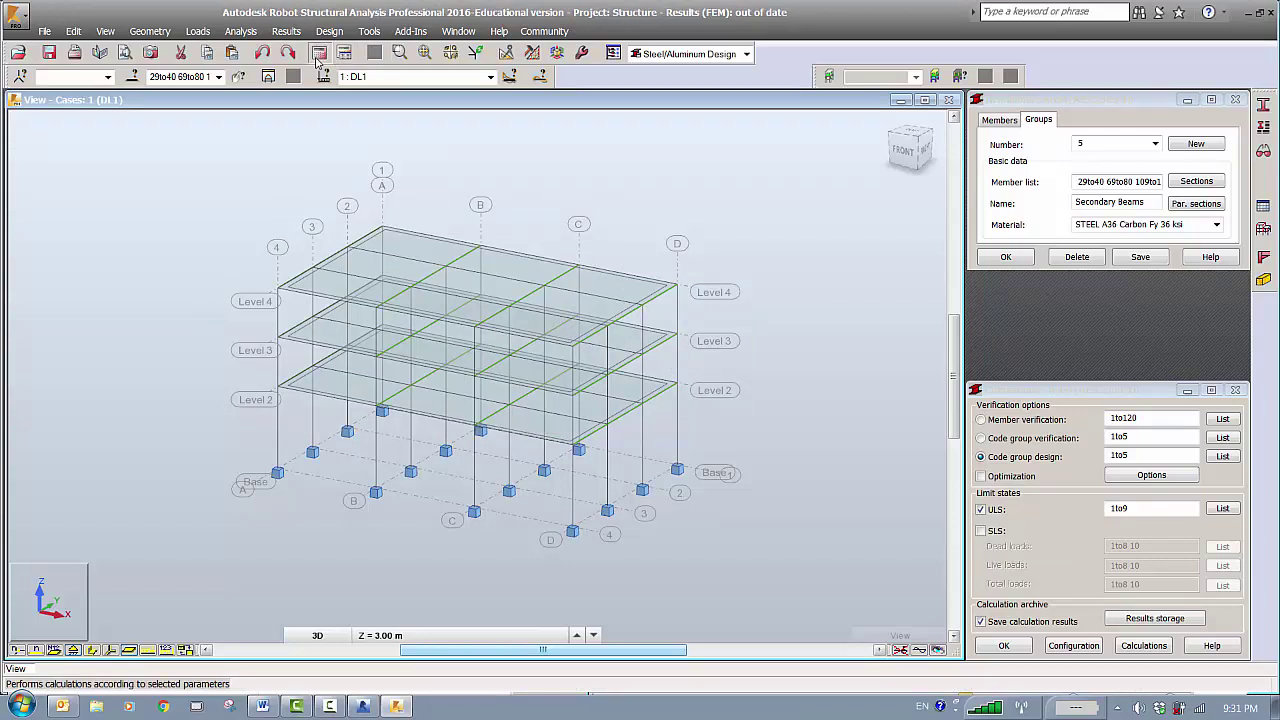
{"action": "left_click", "coordinate": [319, 52]}
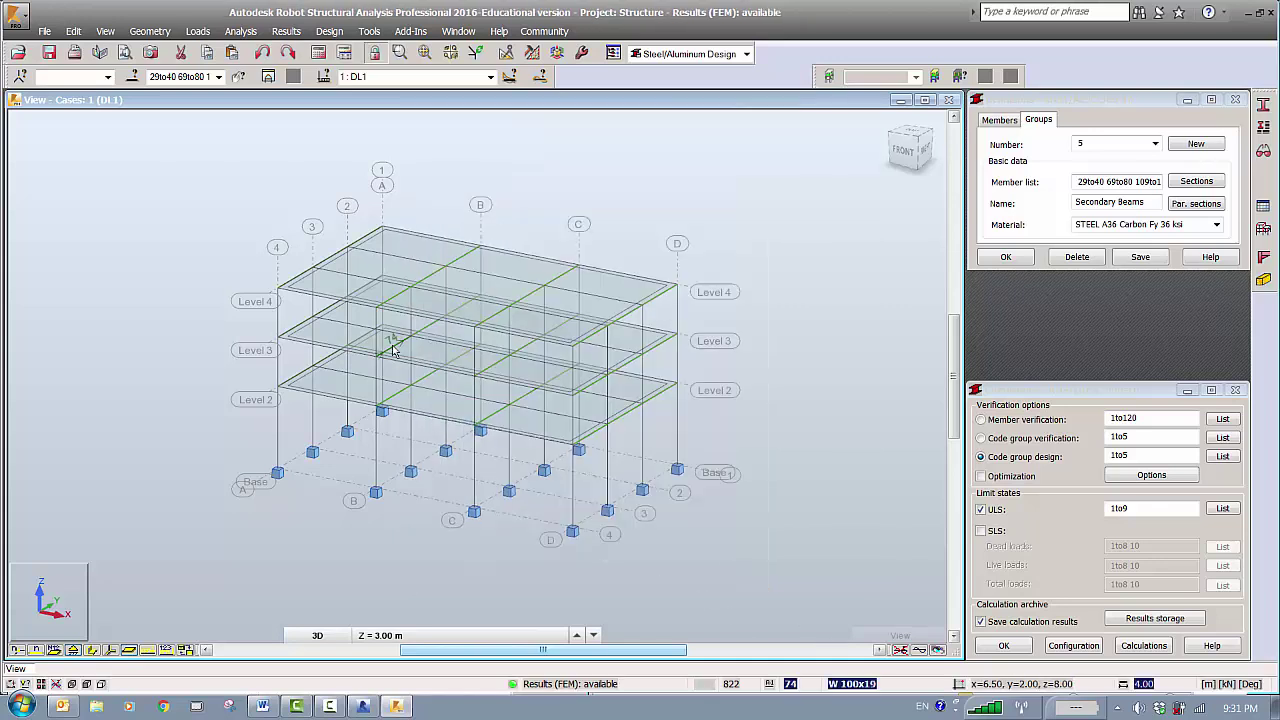
Run the code group design for groups 1to5 once more, review the section ratios, and close the results without archiving.
{"action": "left_click", "coordinate": [1138, 646]}
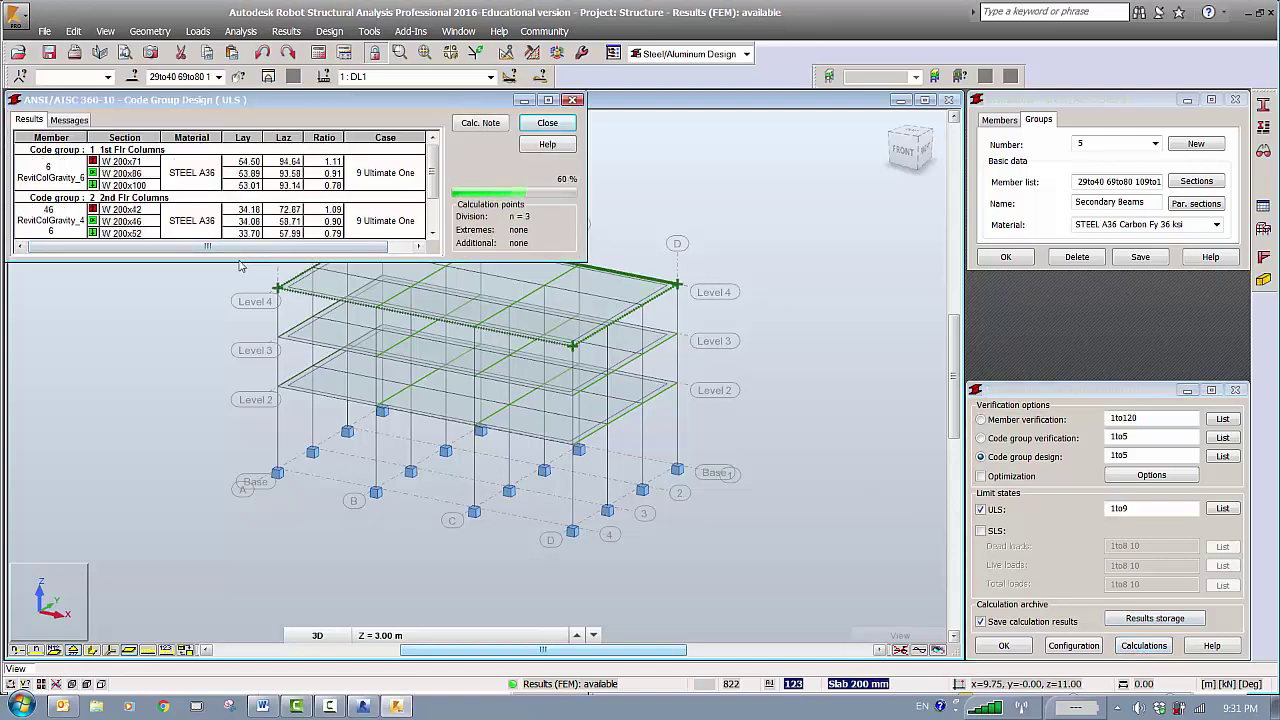
{"action": "left_click_drag", "start_coordinate": [239, 261], "coordinate": [205, 488]}
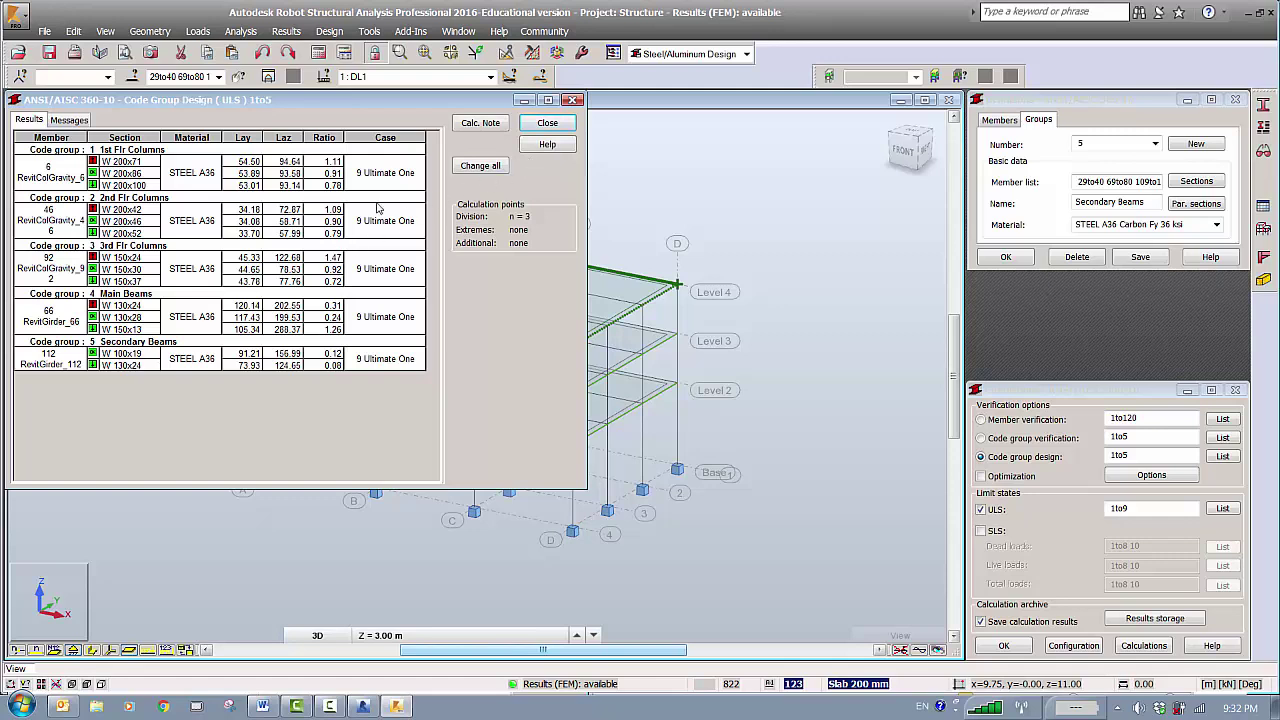
{"action": "left_click", "coordinate": [547, 123]}
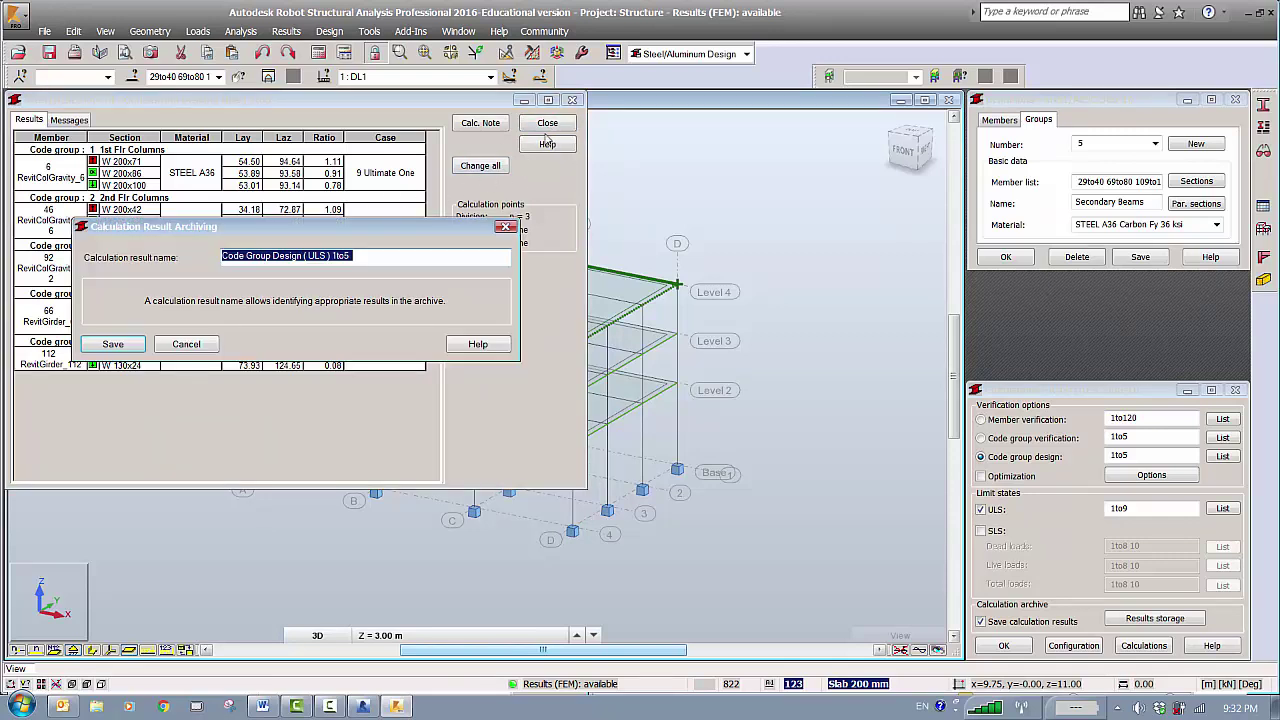
{"action": "left_click", "coordinate": [190, 344]}
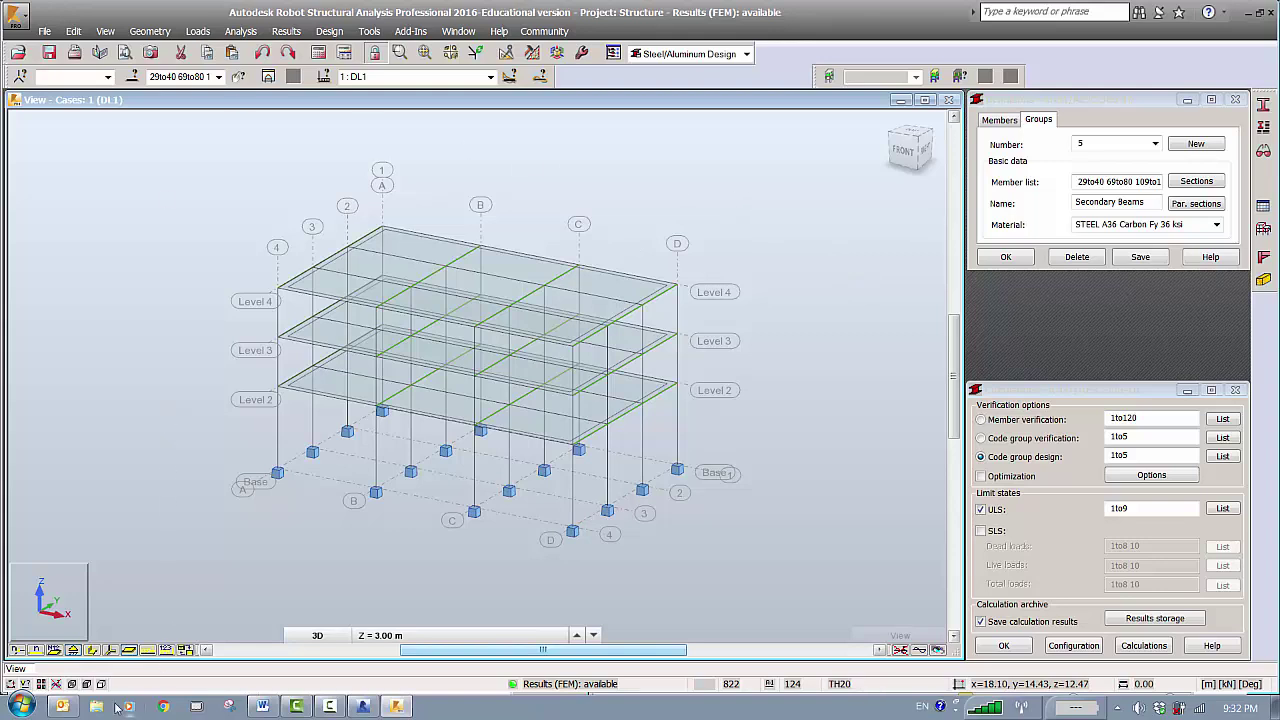
Switch to Revit and update the model and results from Robot Structural Analysis by direct integration, declining the warnings report.
{"action": "left_click", "coordinate": [362, 706]}
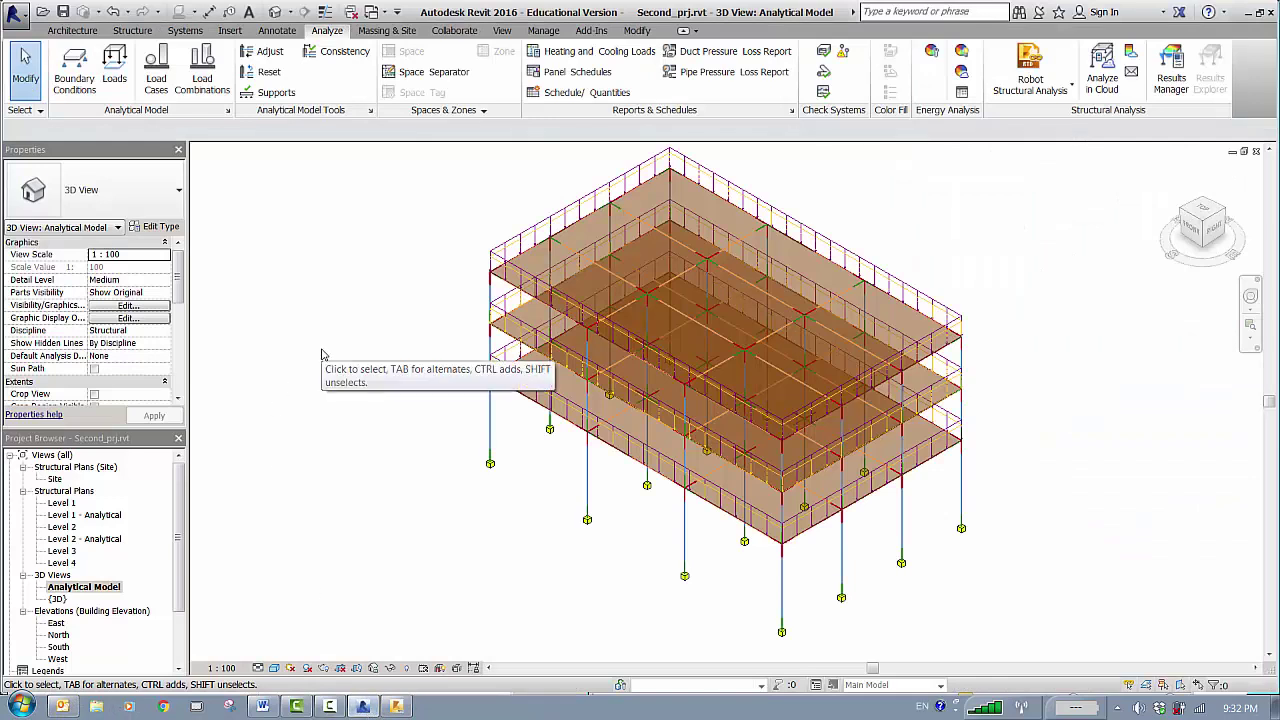
{"action": "left_click", "coordinate": [1036, 97]}
{"action": "left_click", "coordinate": [1044, 158]}
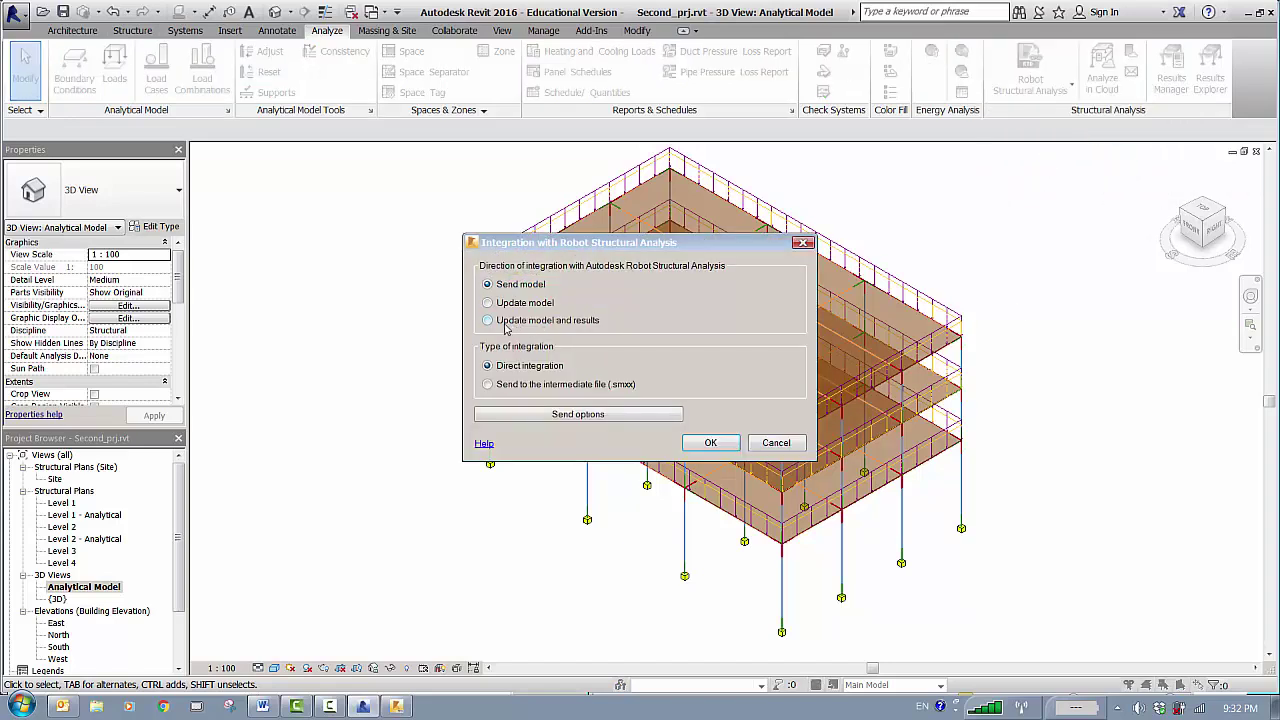
{"action": "left_click", "coordinate": [489, 328]}
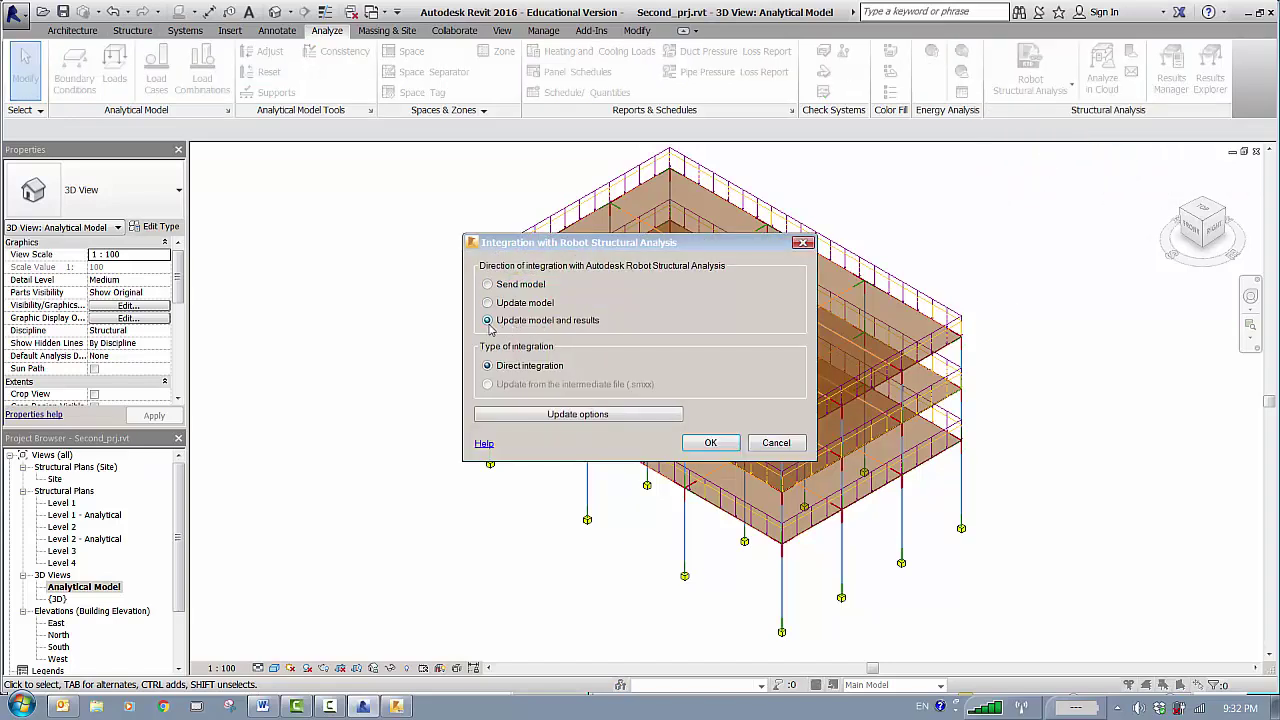
{"action": "left_click", "coordinate": [712, 446]}
{"action": "left_click", "coordinate": [730, 476]}
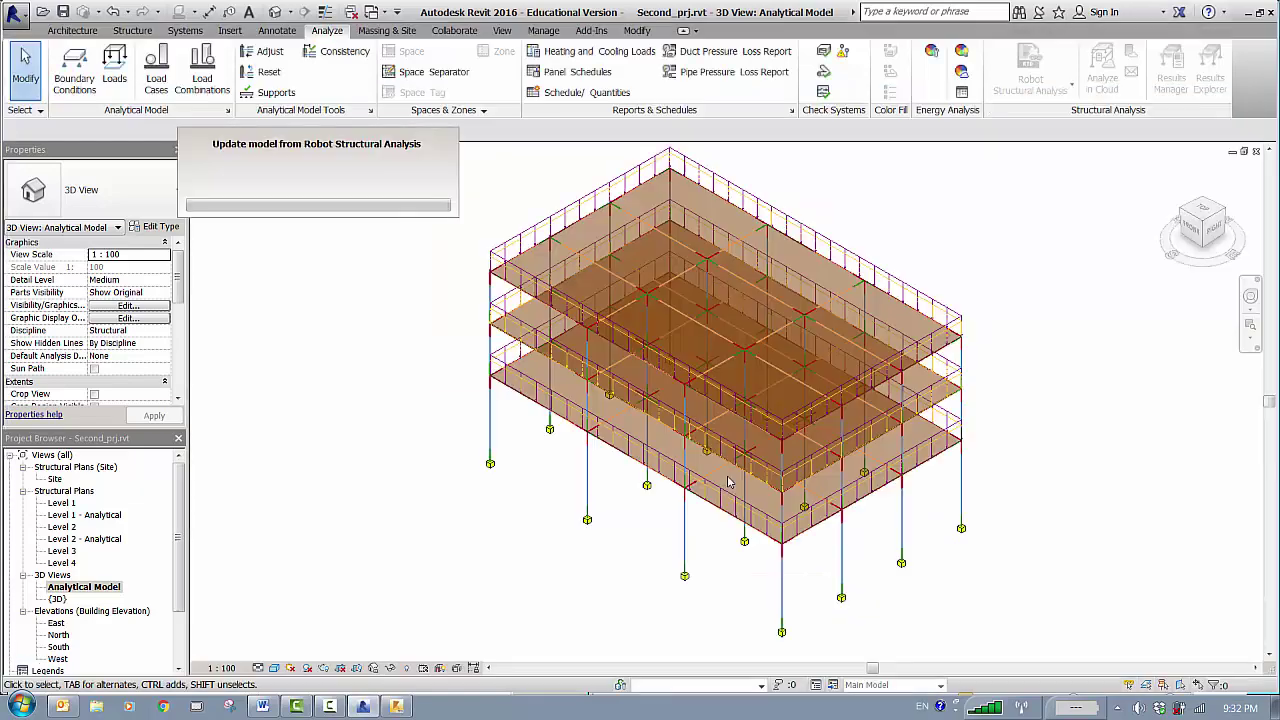
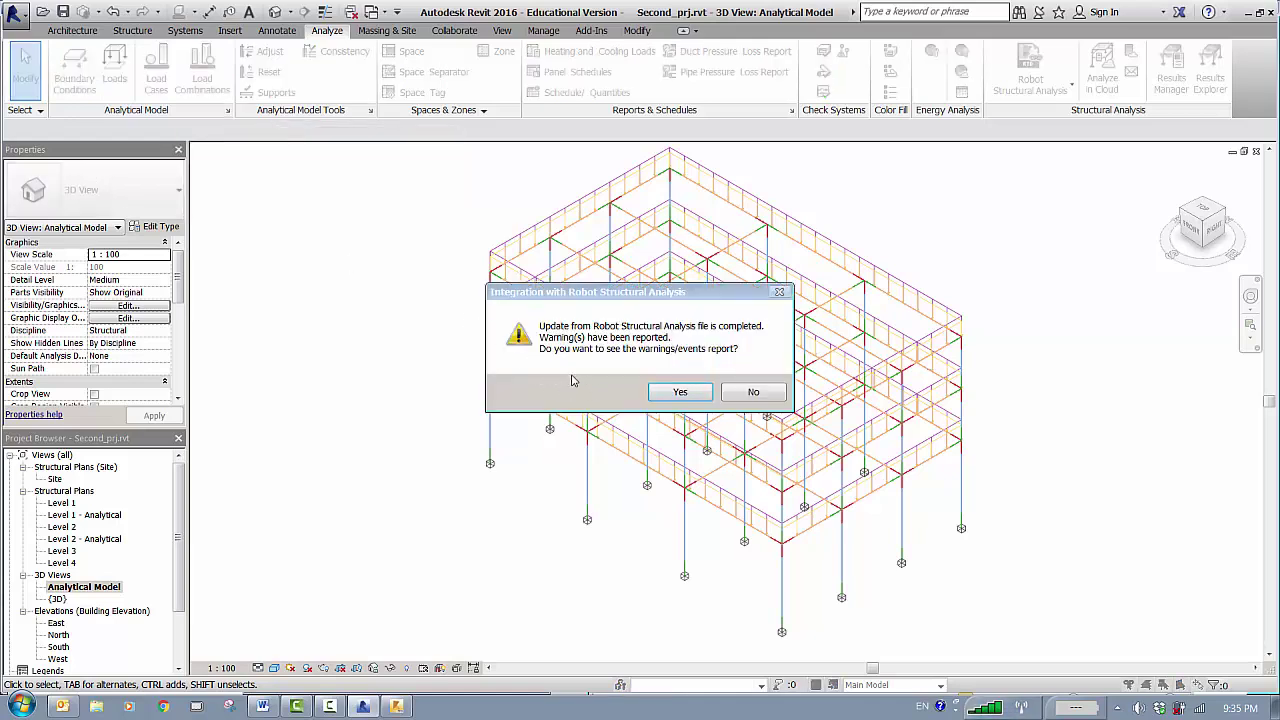
{"action": "left_click", "coordinate": [778, 394]}
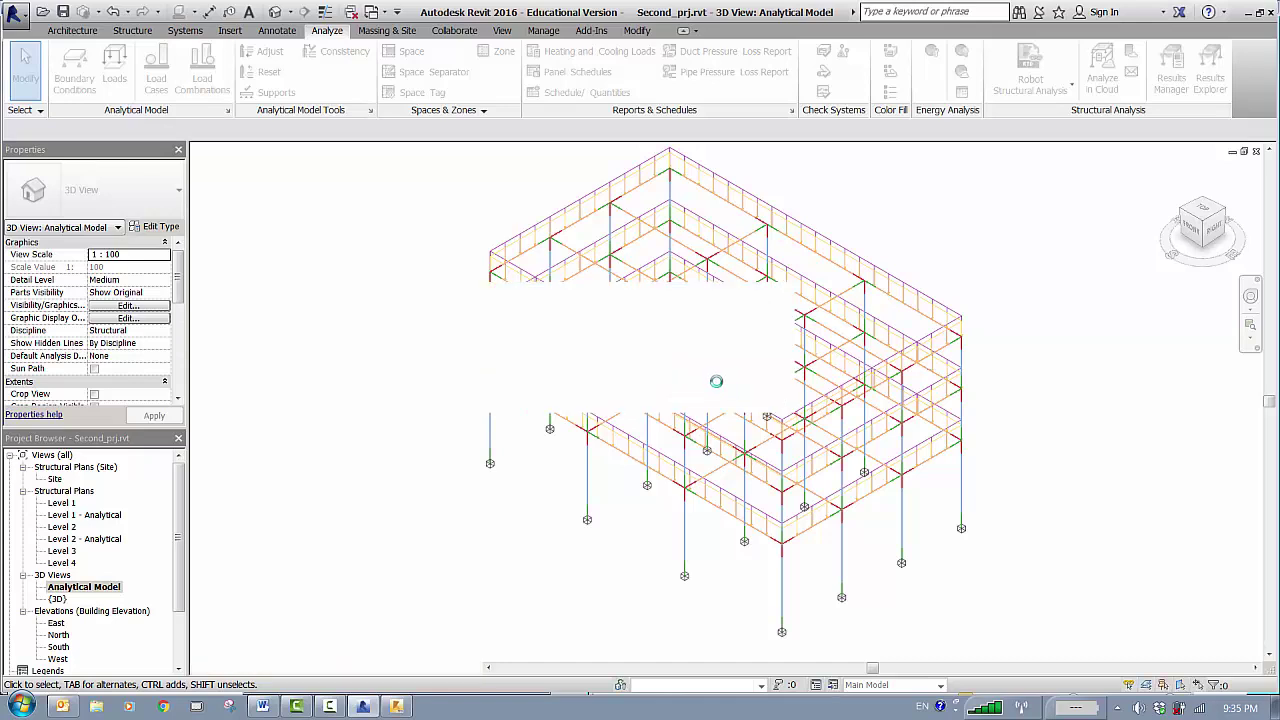
Open the {3D} view, check the section type of the corner column between Level 1 and Level 2, and inspect the building from several sides.
{"action": "double_click", "coordinate": [57, 599]}
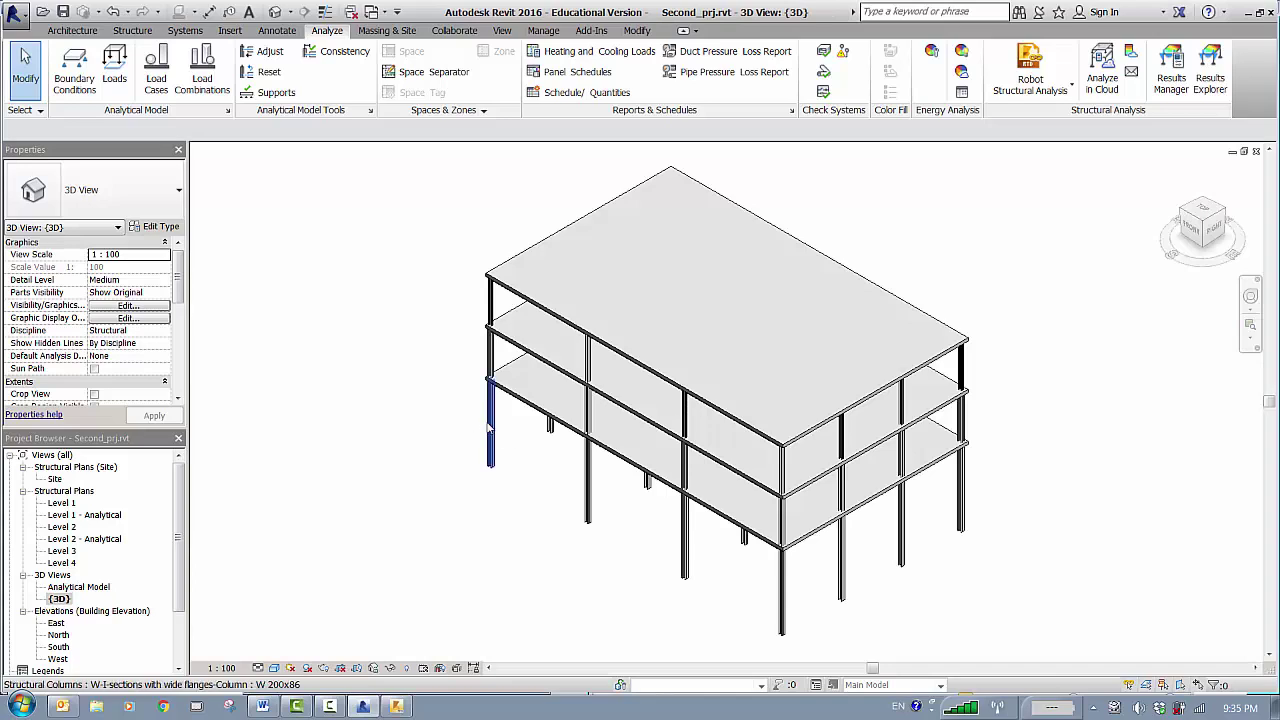
{"action": "left_click", "coordinate": [489, 425]}
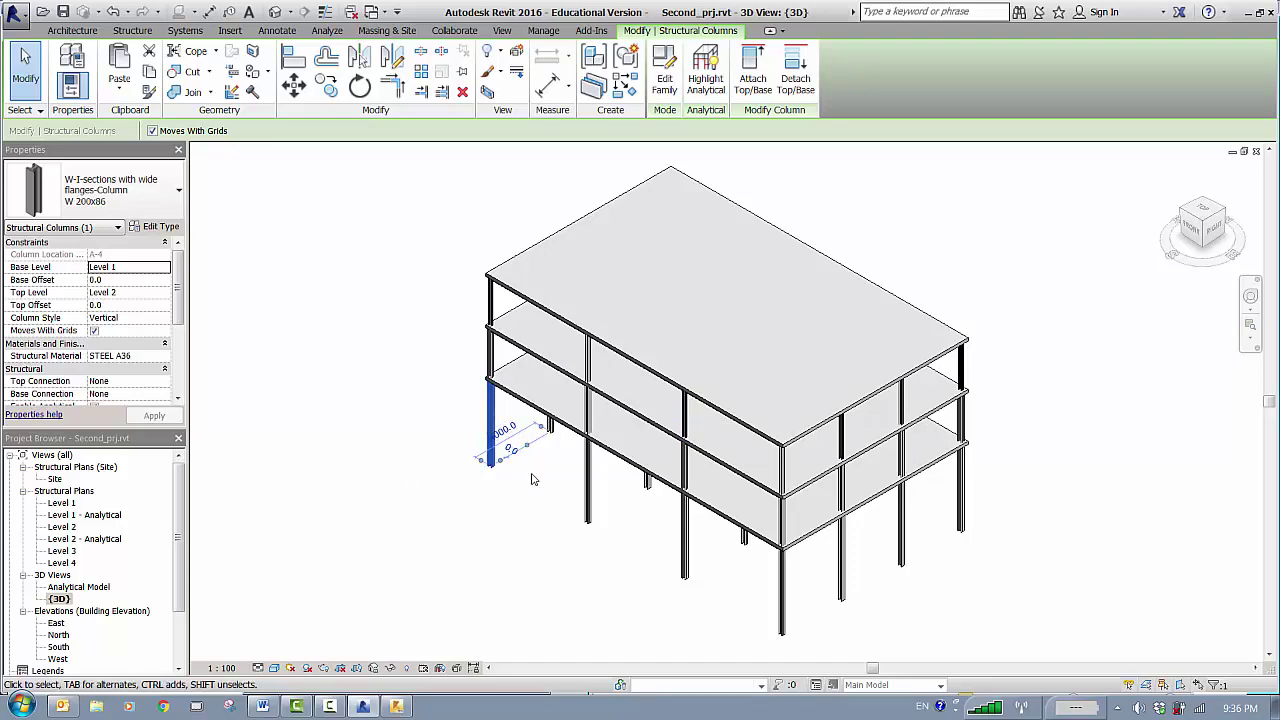
{"action": "middle_click_drag", "start_coordinate": [549, 526], "coordinate": [685, 300], "text": "shift"}
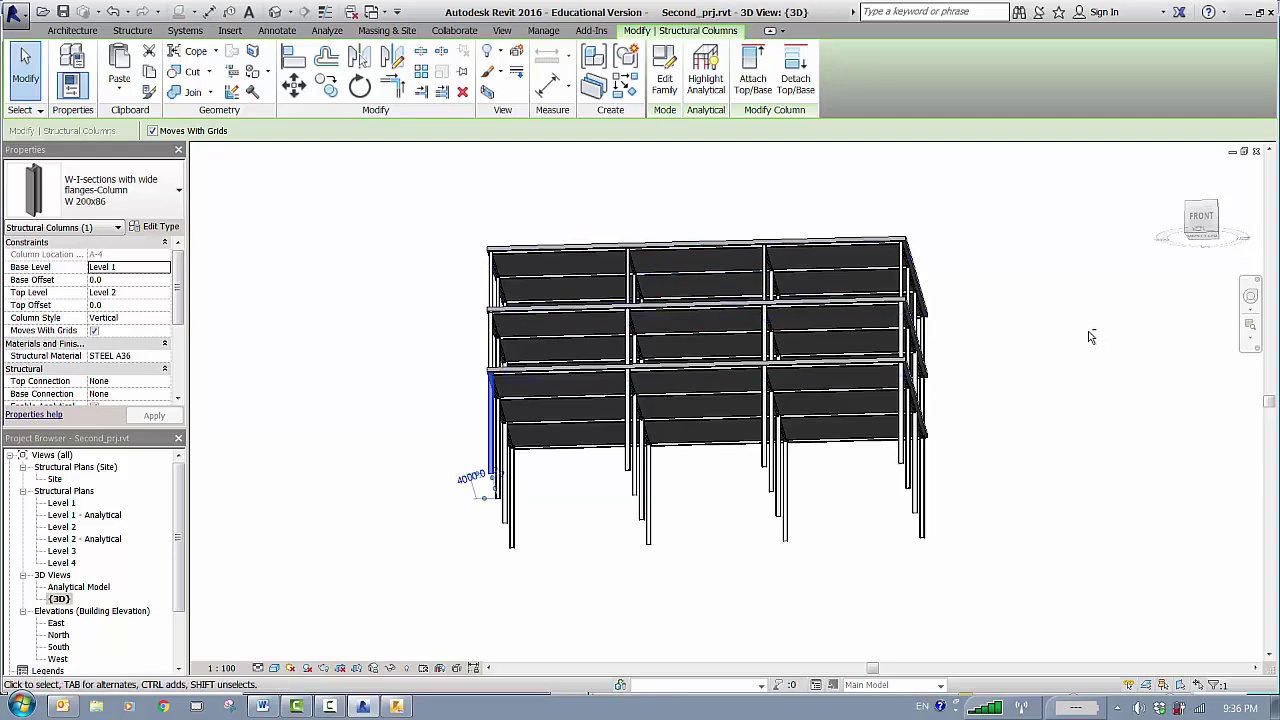
{"action": "middle_click_drag", "start_coordinate": [1090, 331], "coordinate": [935, 533], "text": "shift"}
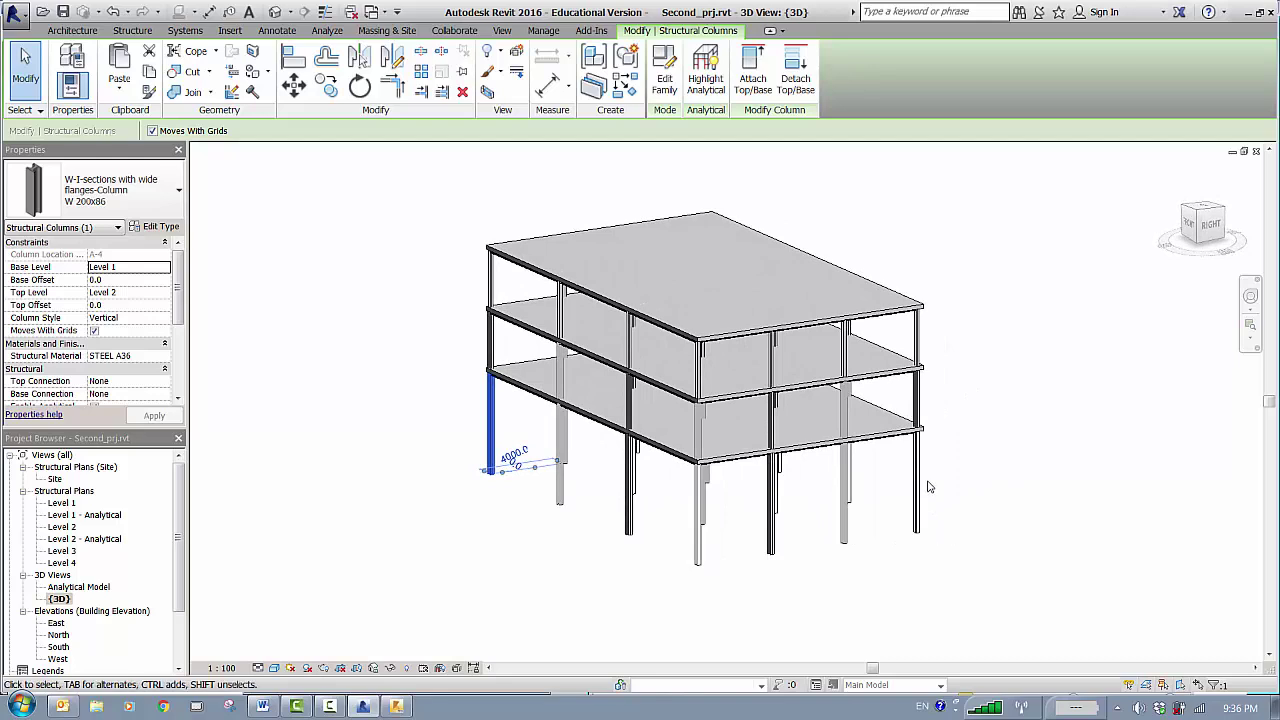